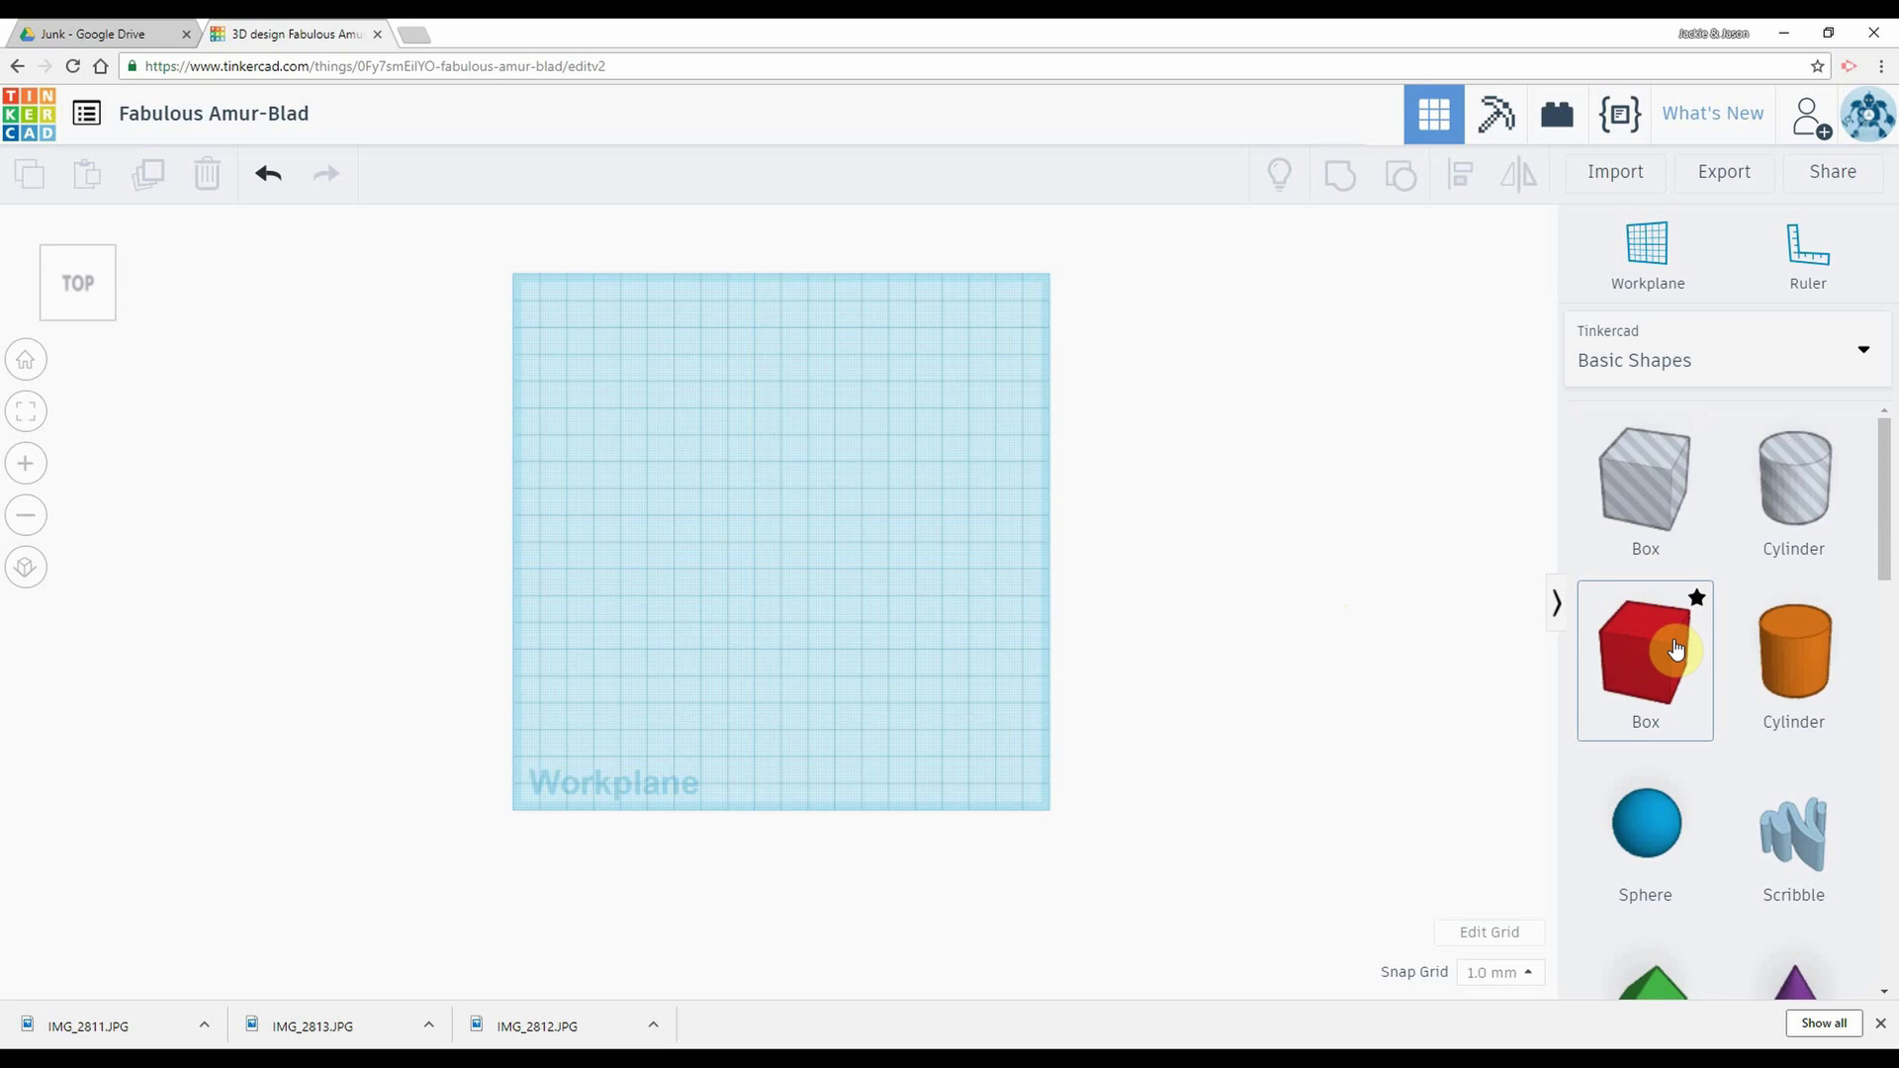
Step: Place a red 20 × 20 × 20 mm box on the workplane and view it in perspective
left_click_drag(1674, 648, 774, 551)
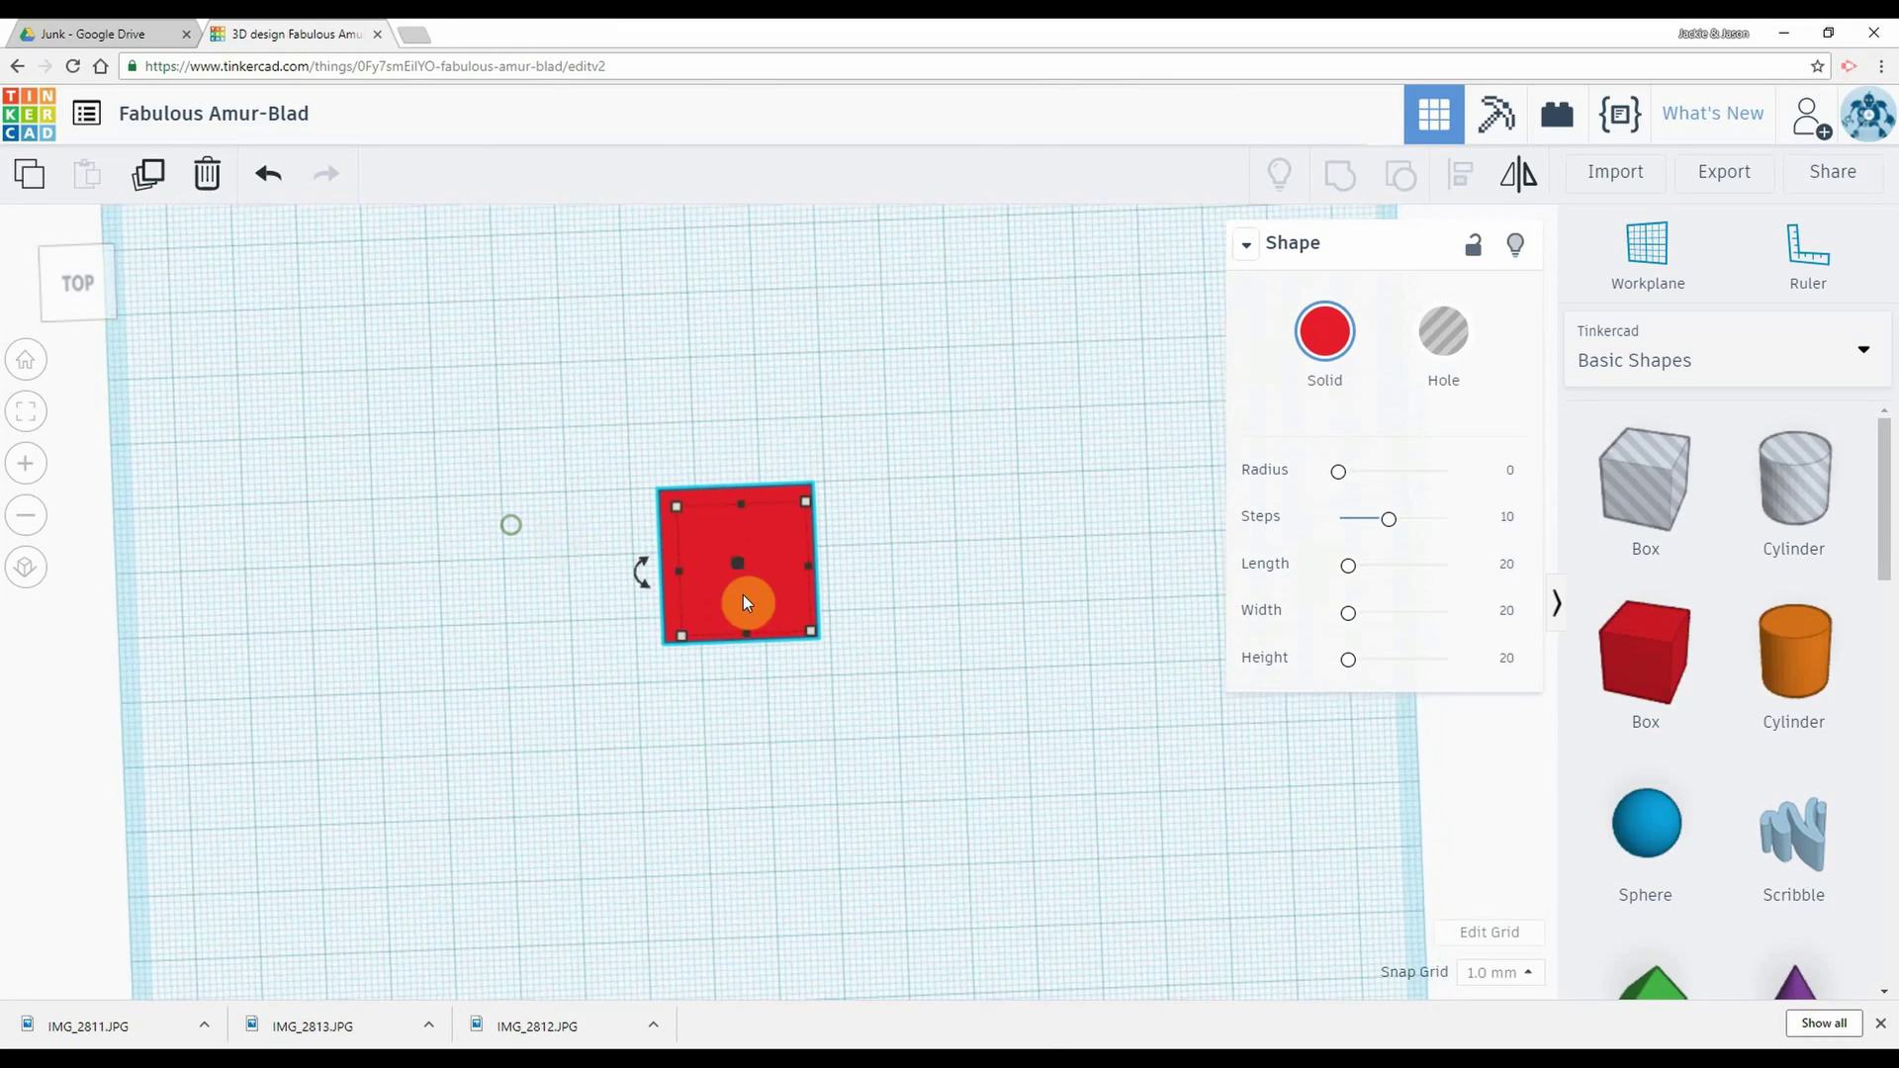
left_click(738, 505)
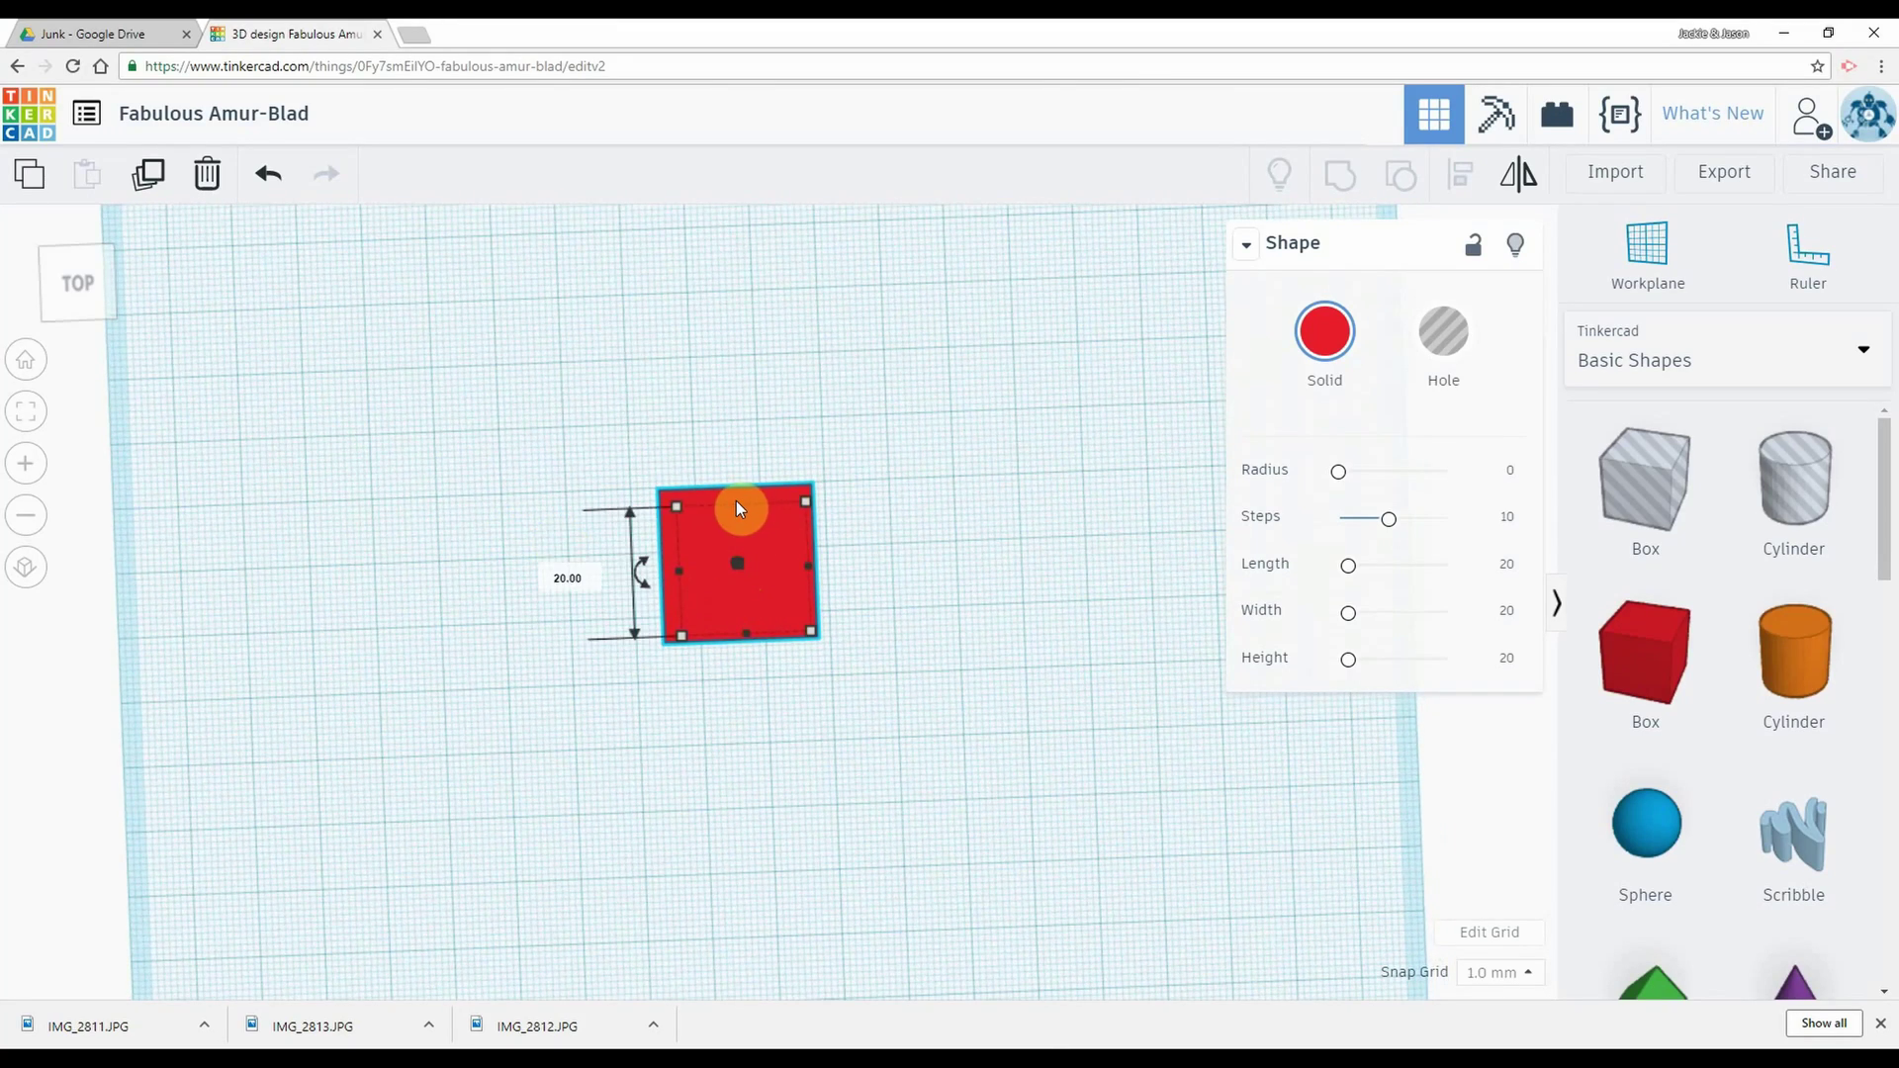
mouse_move(811, 571)
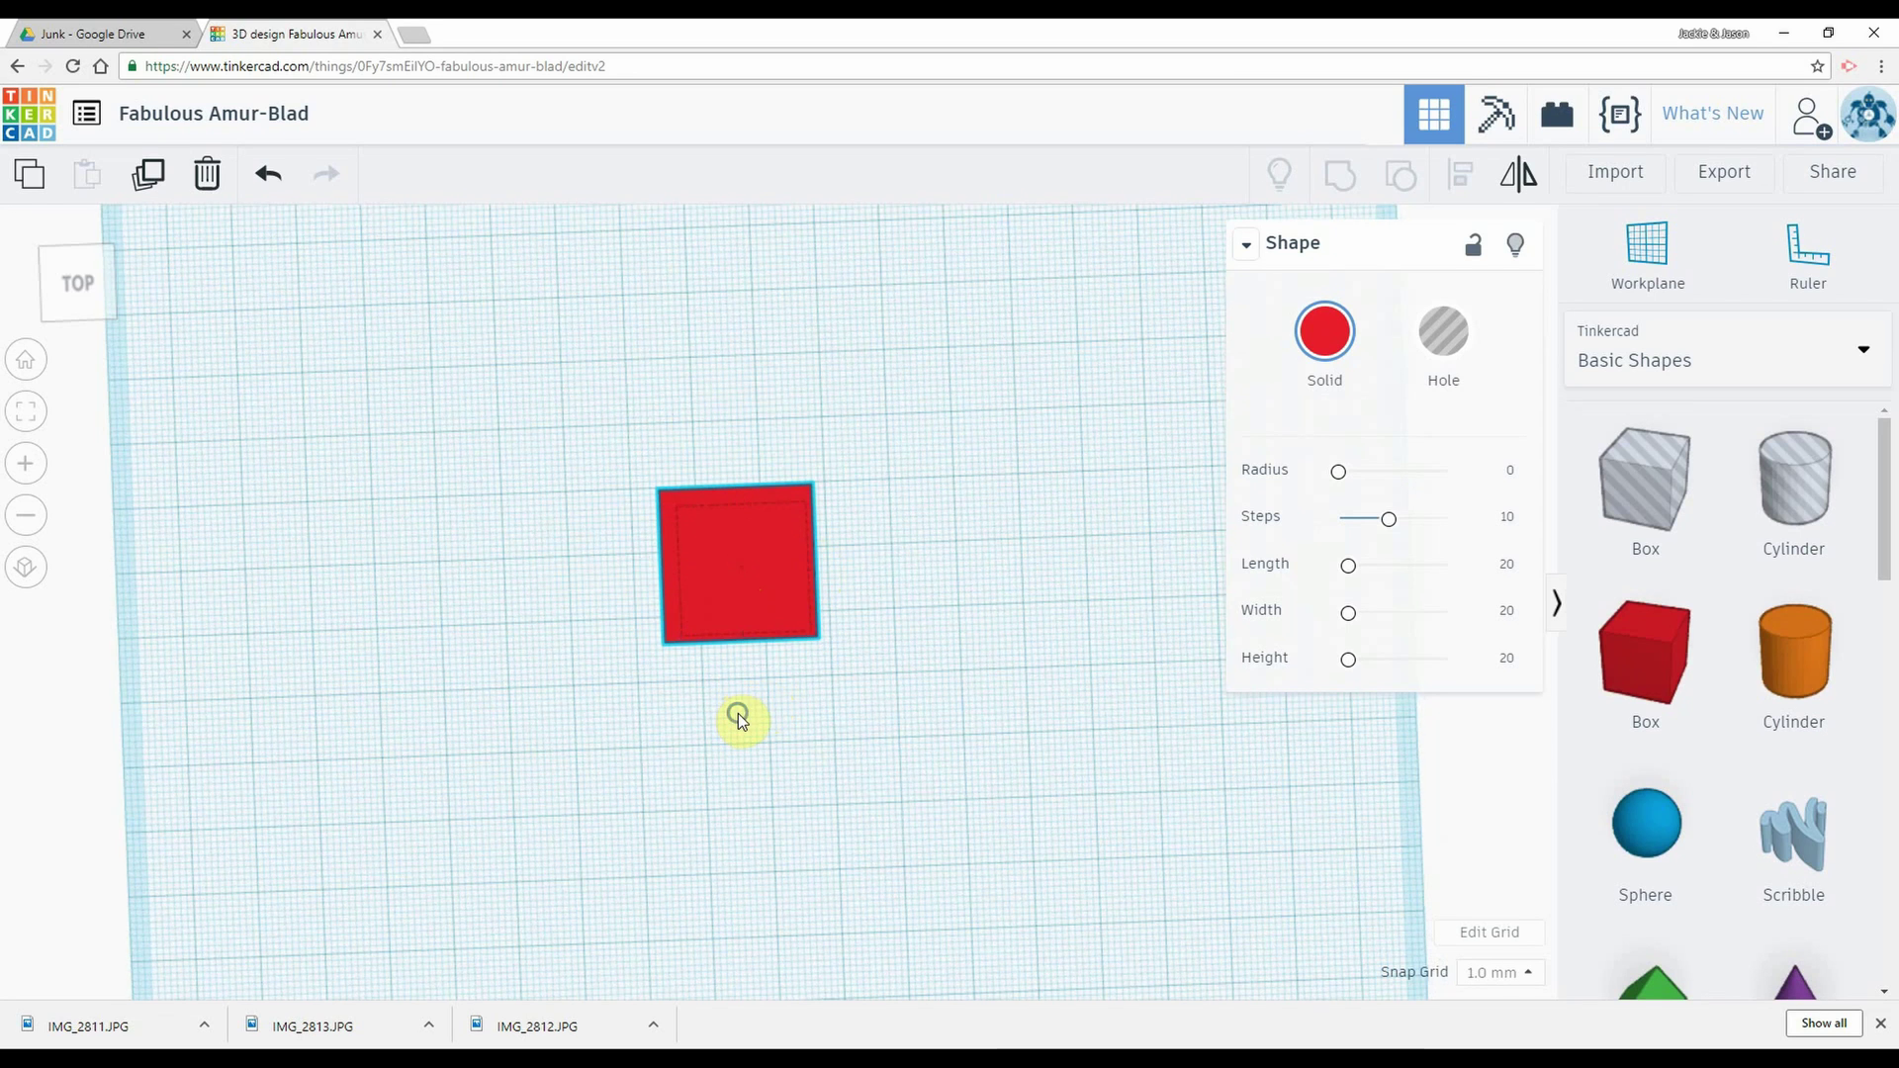
mouse_move(739, 713)
right_mouse_down()
mouse_move(744, 576)
mouse_move(609, 612)
mouse_move(619, 545)
mouse_move(693, 529)
right_mouse_up()
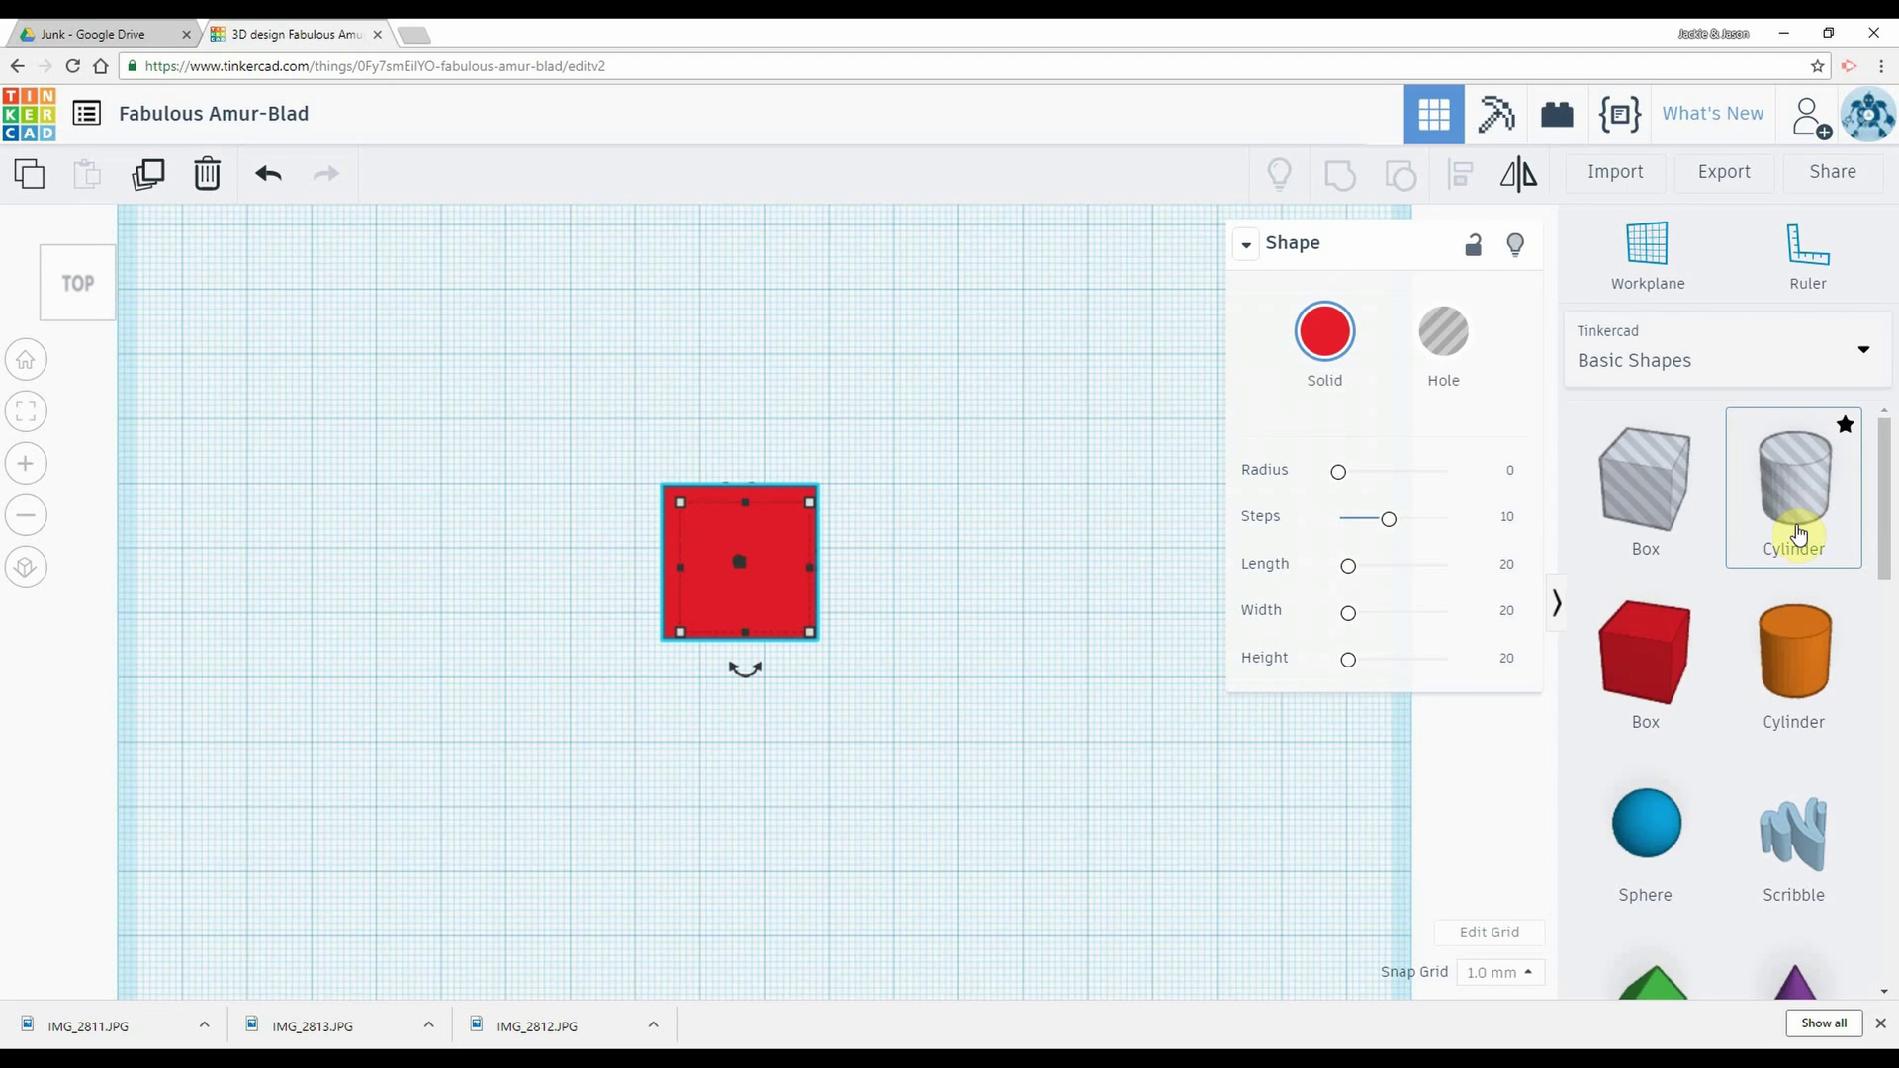
Step: Drop a cylinder hole onto the workplane to the right of the red box
left_click_drag(1802, 516, 989, 569)
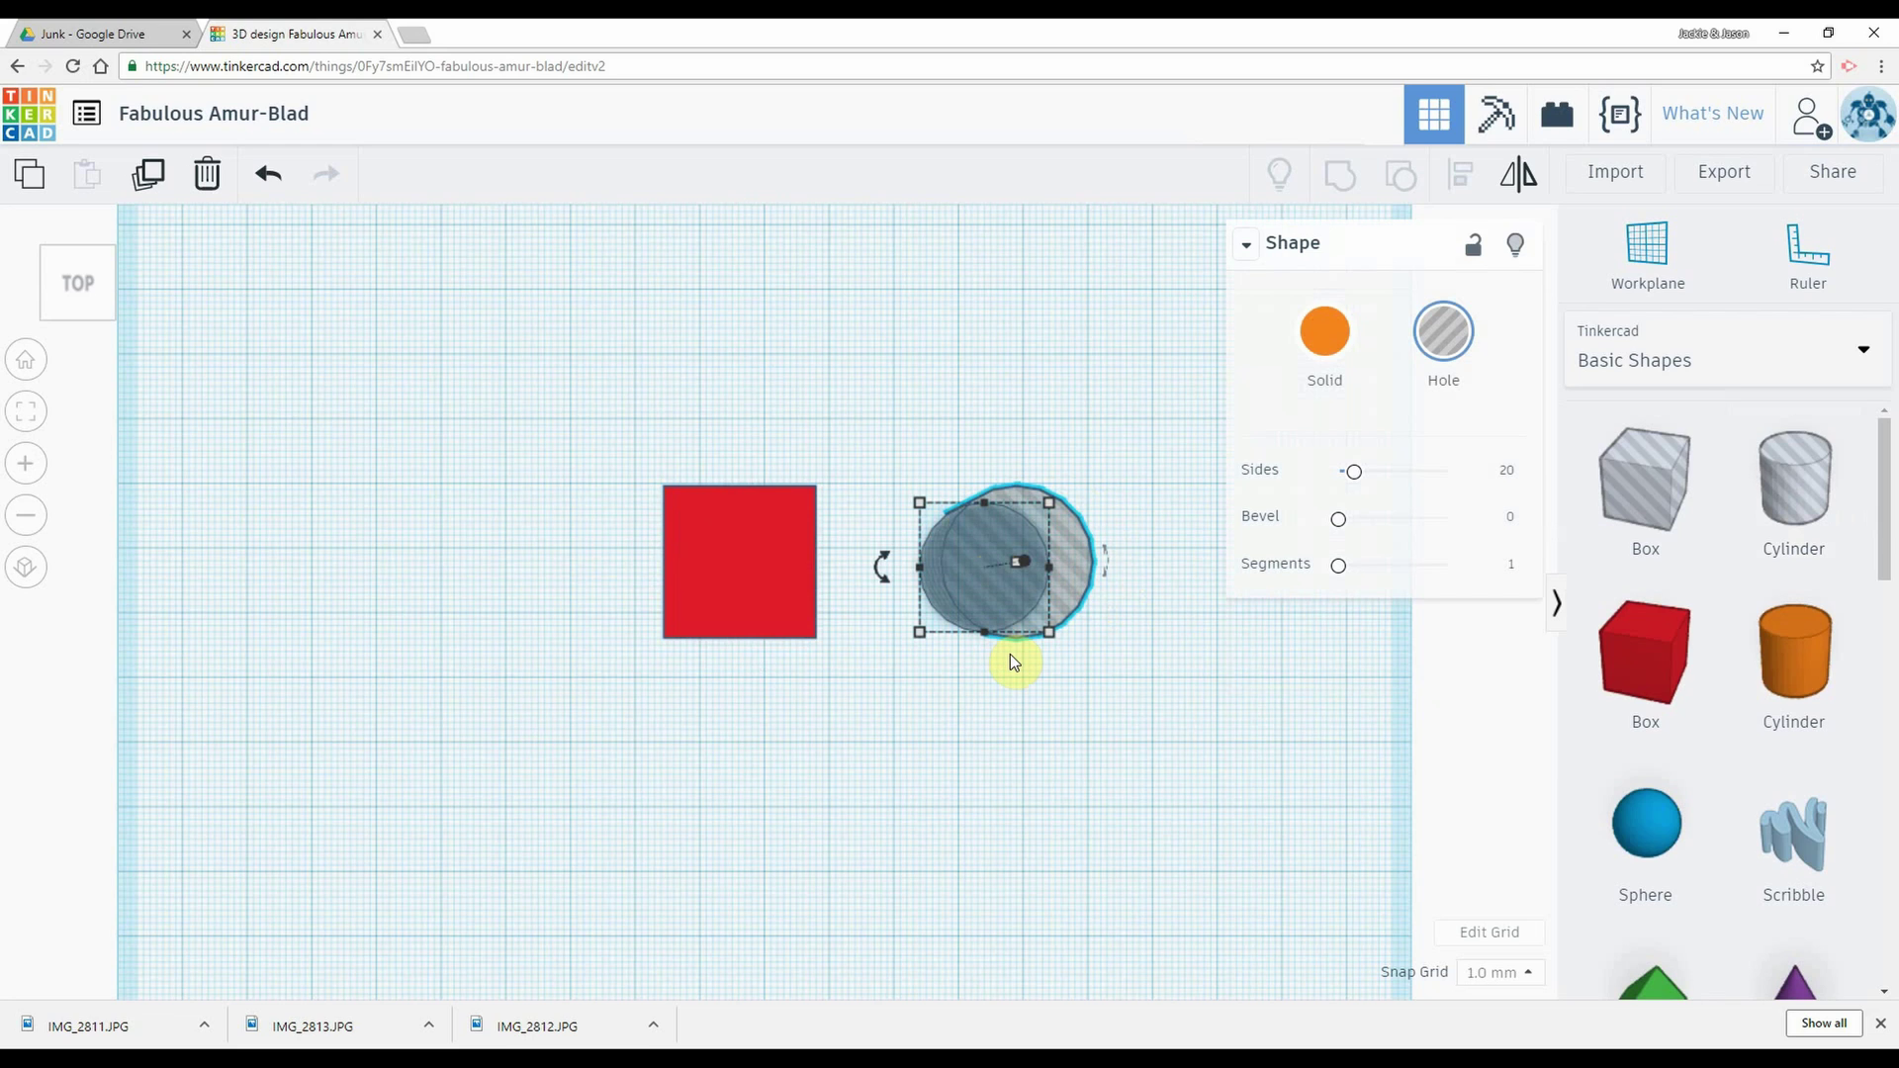
mouse_move(1049, 567)
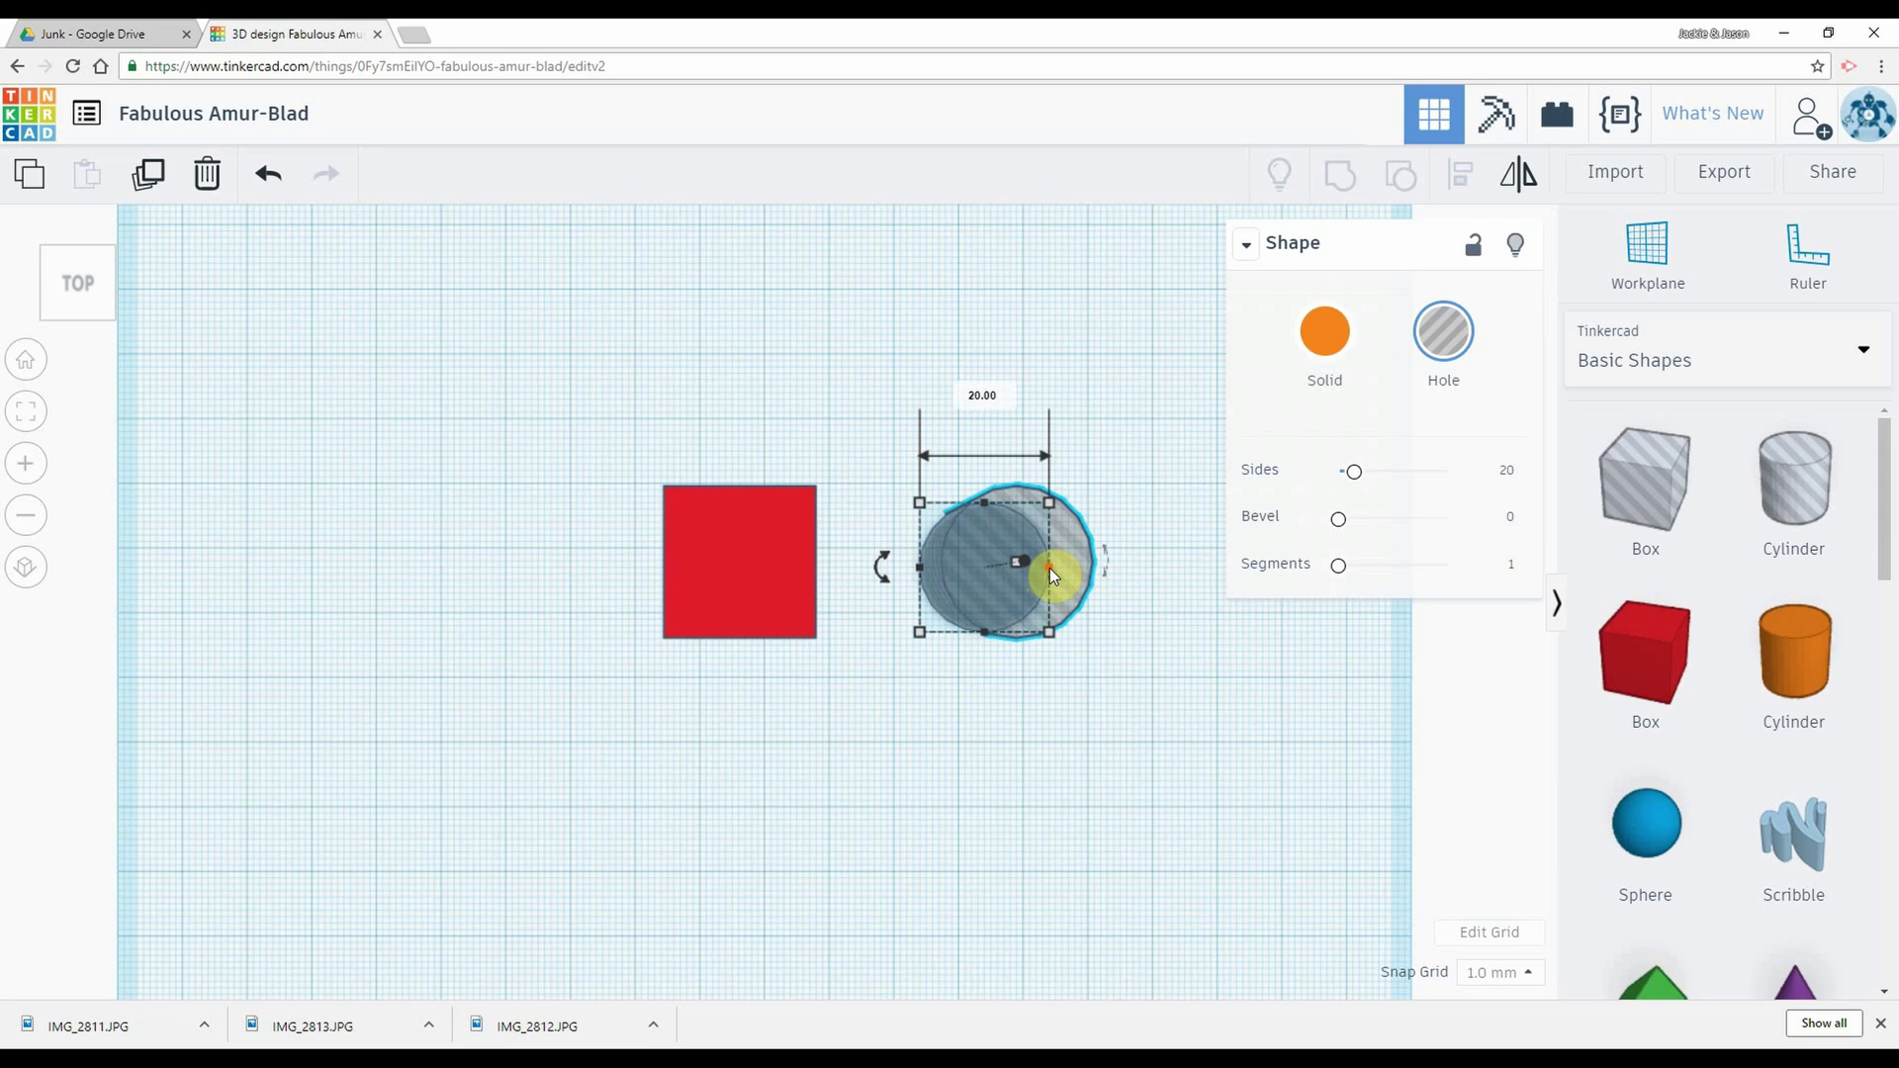
key("Tab")
Step: Resize the cylinder hole to 8 × 8 mm and move it toward the box
type("m")
key("Return")
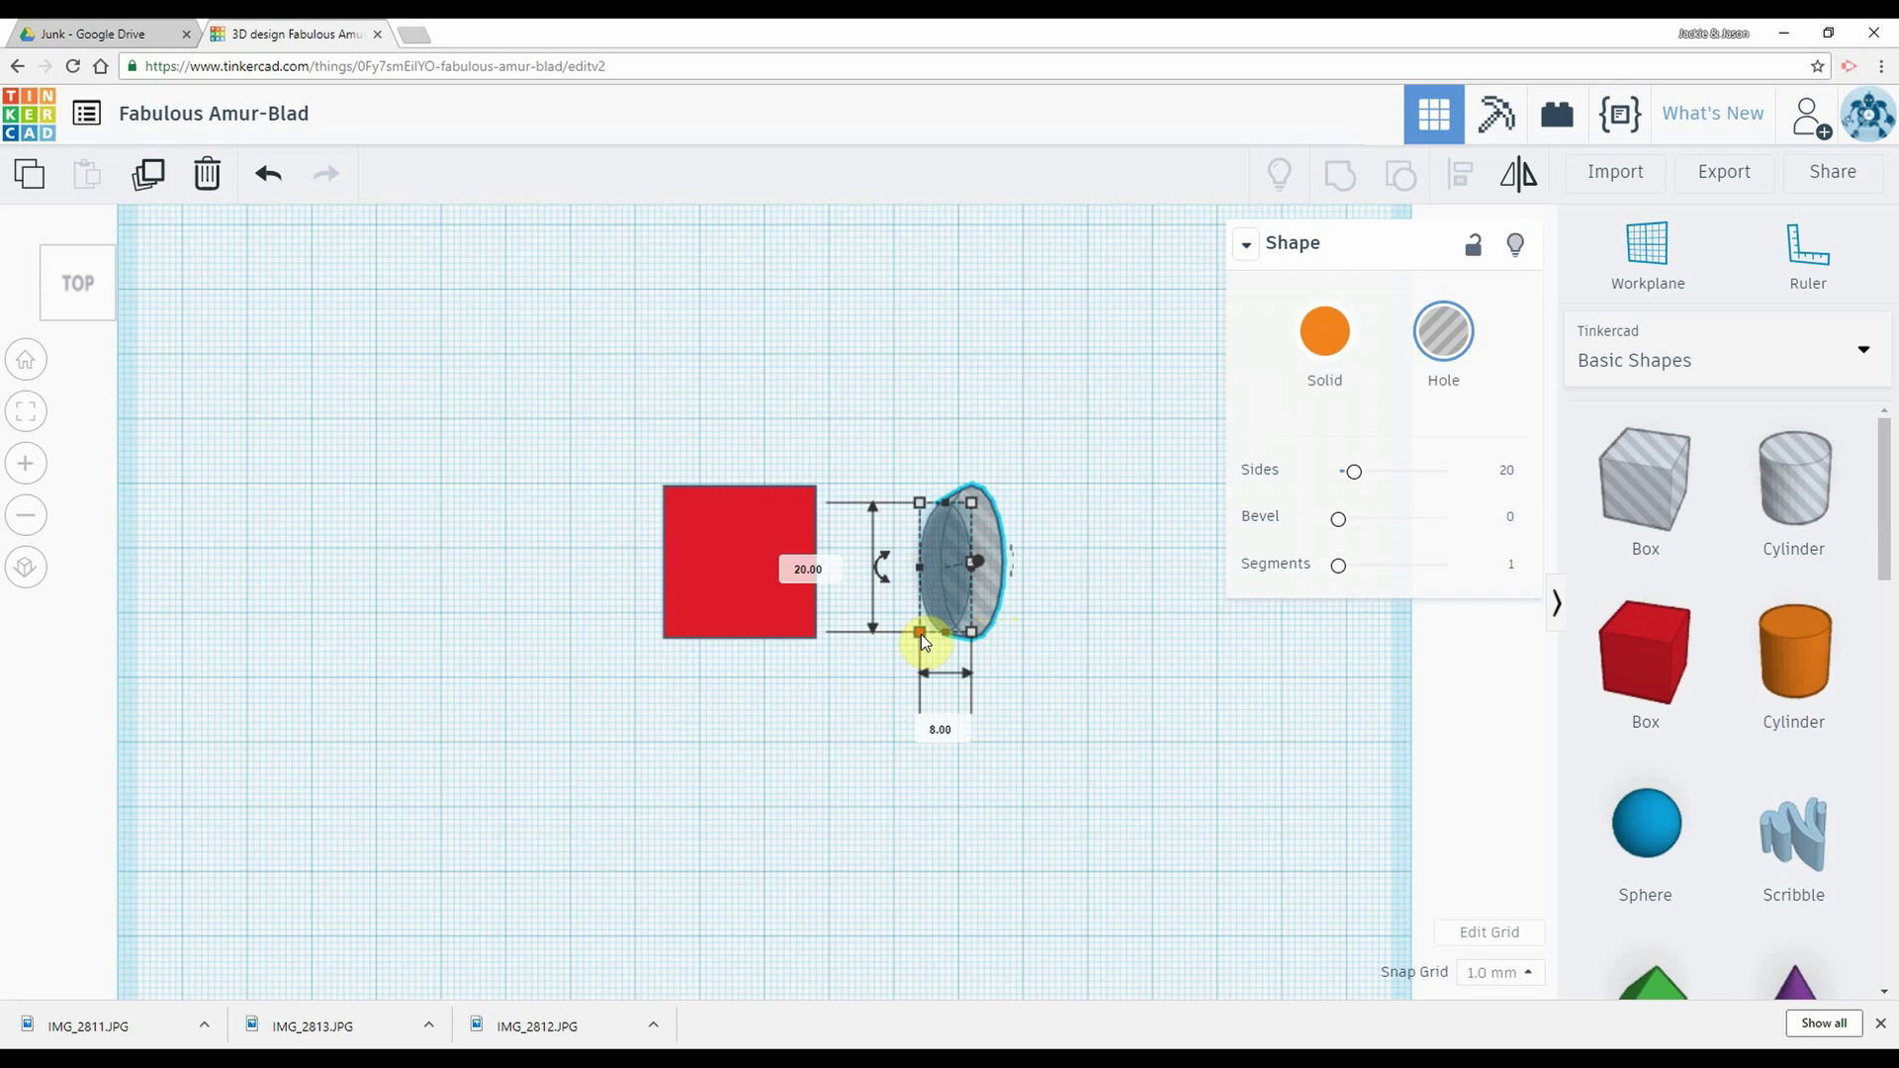
left_click(815, 574)
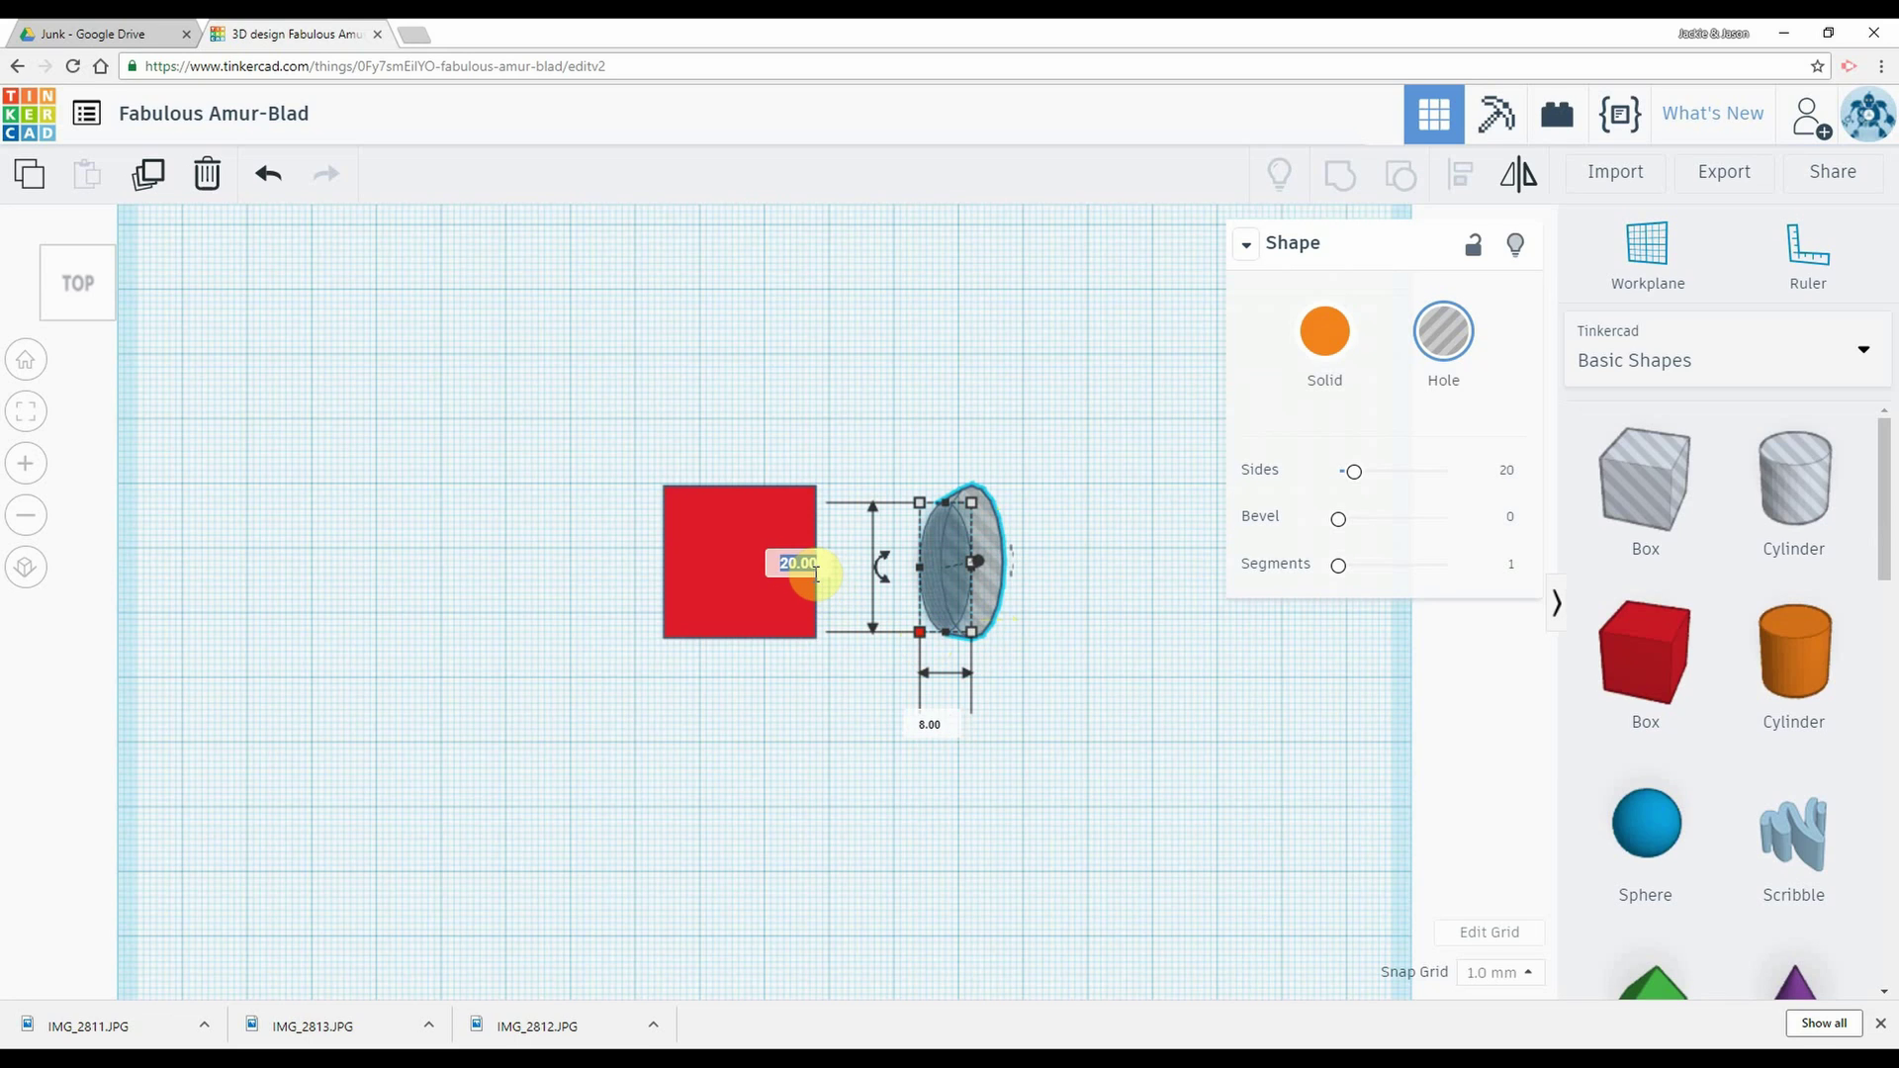
type("8mm")
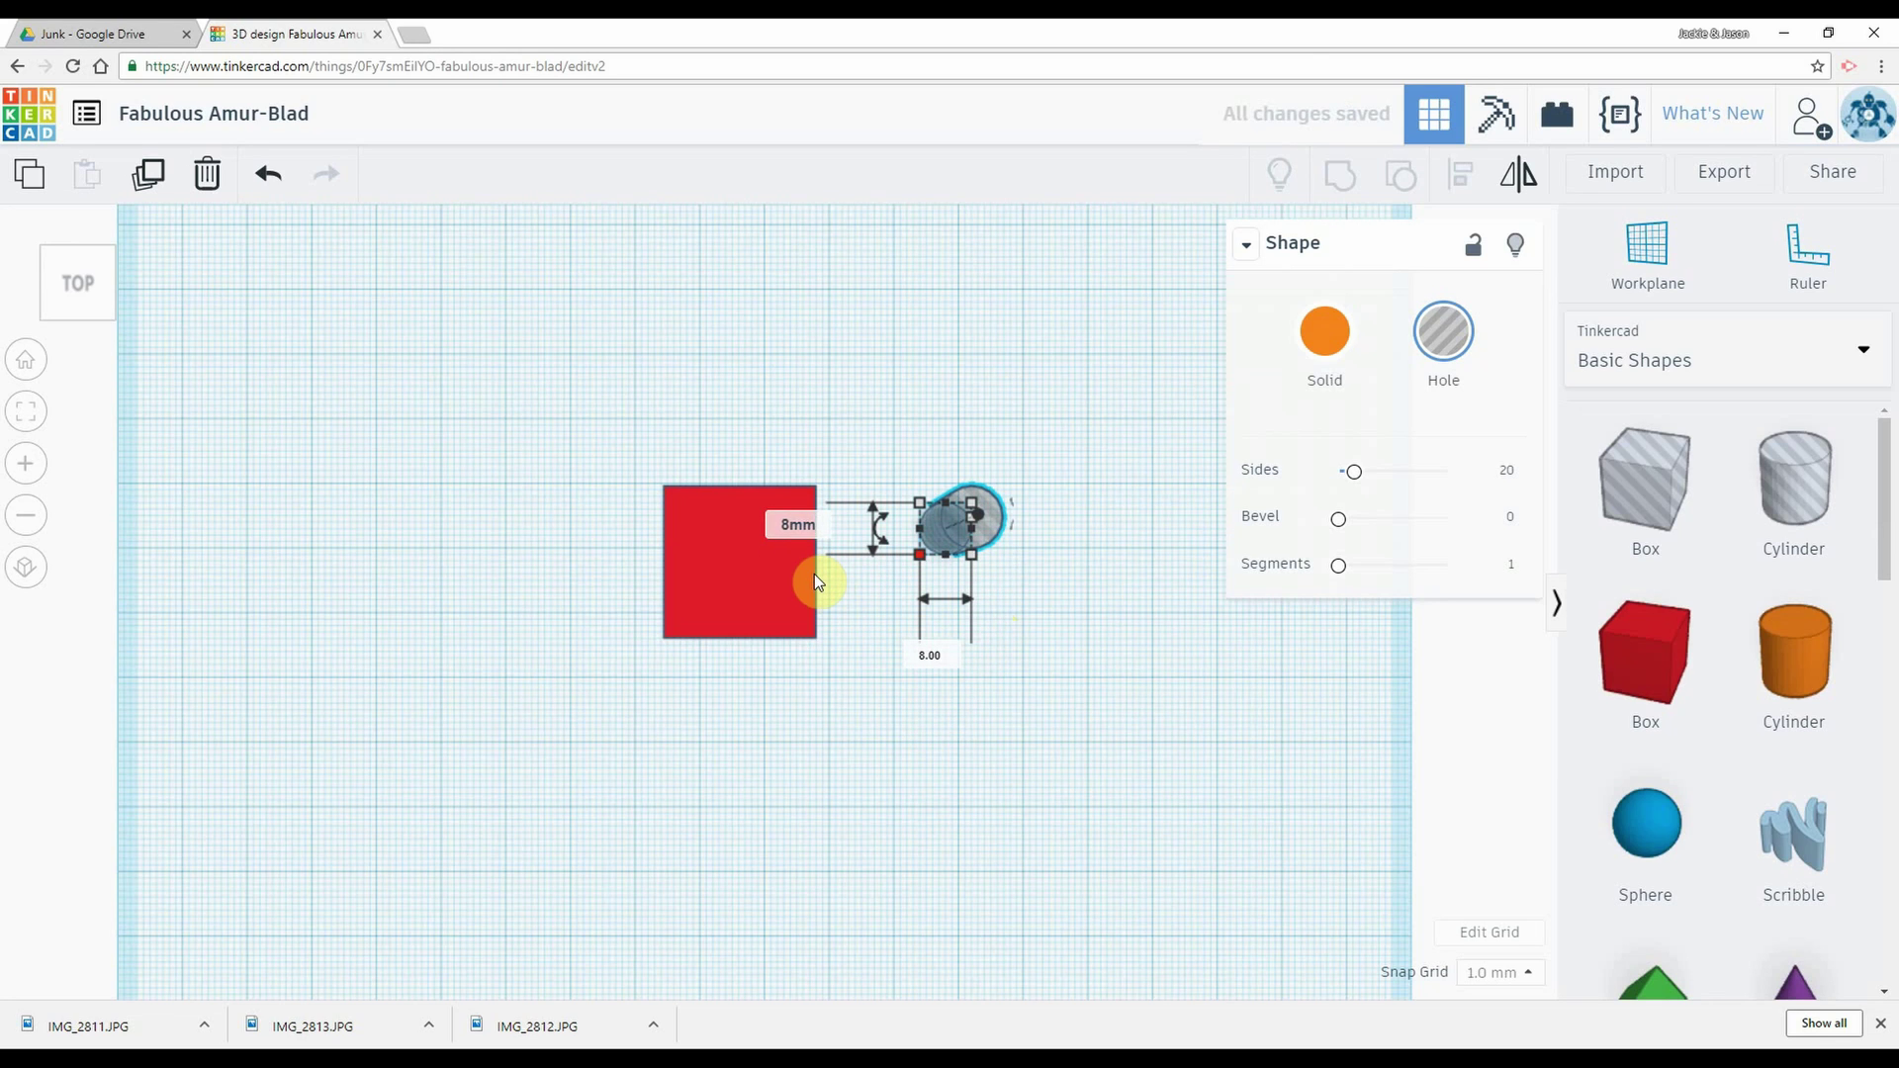
left_click(1008, 541)
left_click_drag(977, 525, 928, 567)
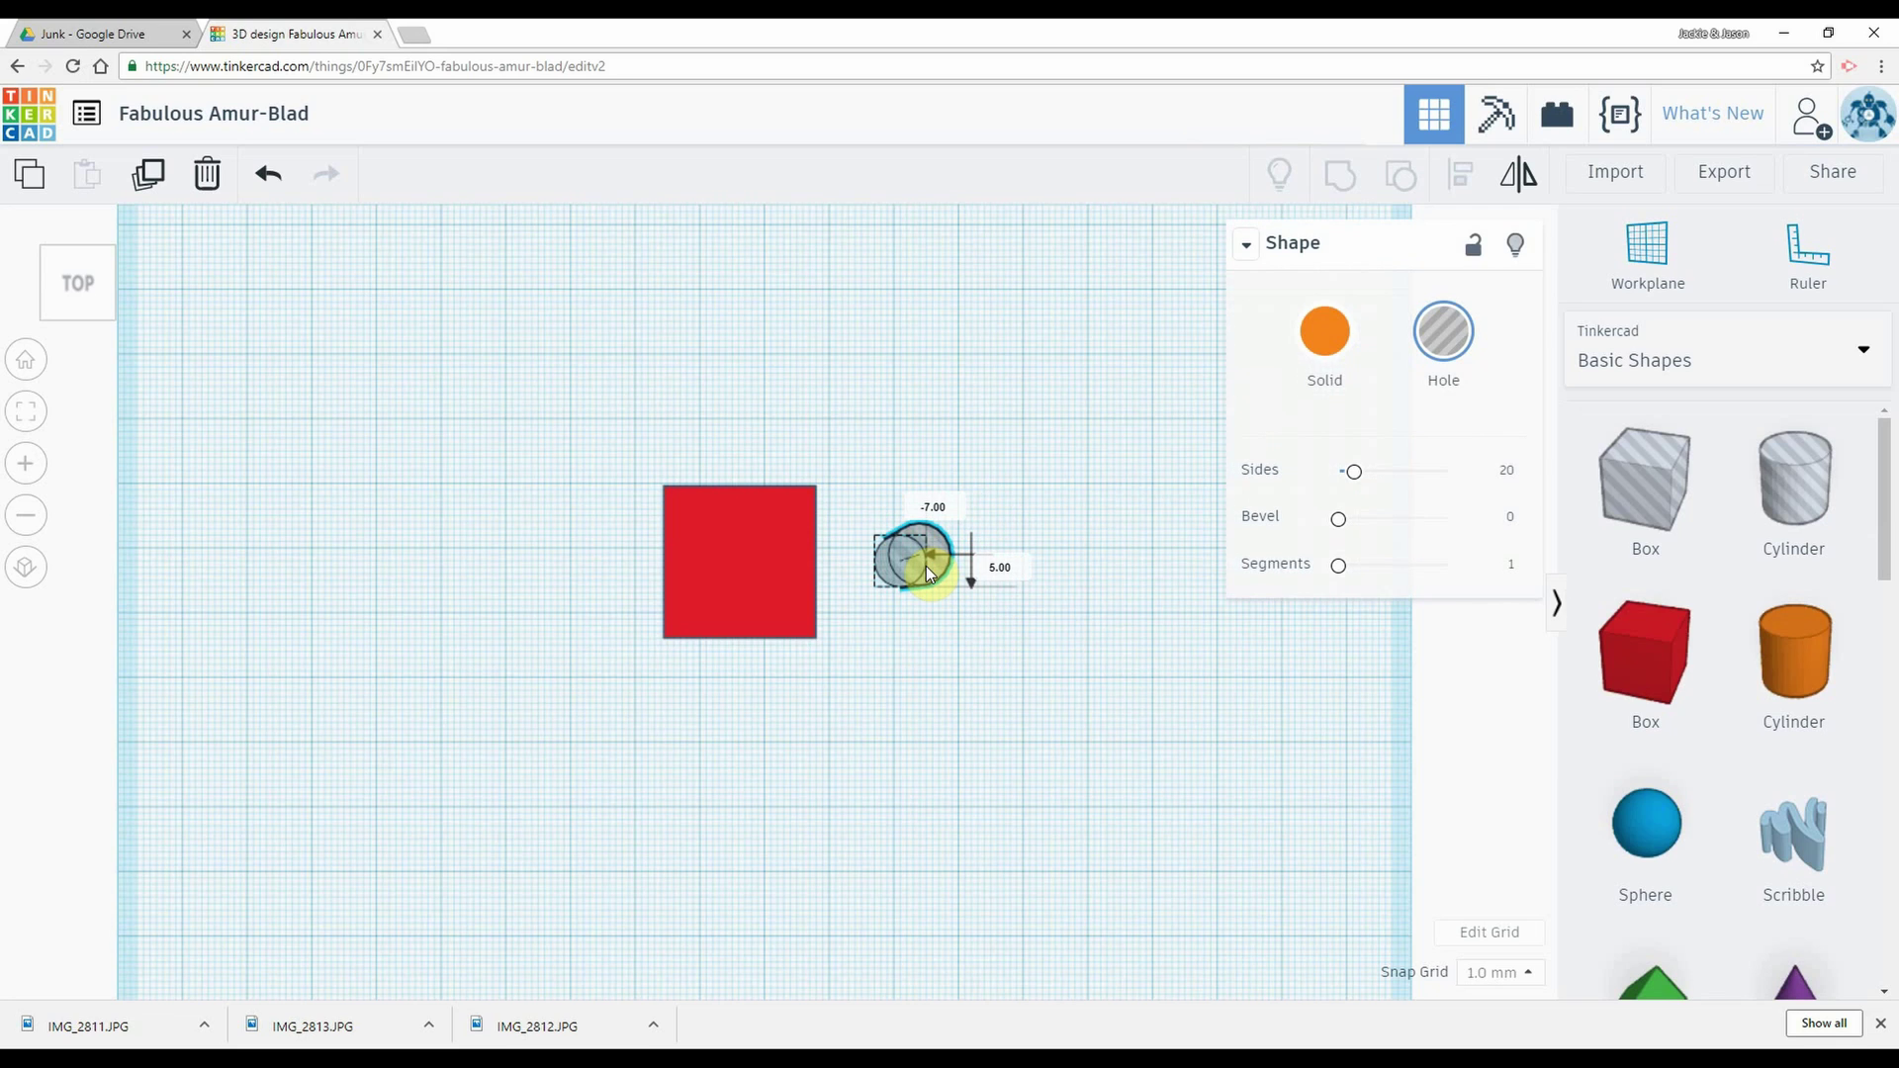
Step: From the front view, set the cylinder hole's height to 30 mm, then return to top view
left_click_drag(925, 564, 926, 566)
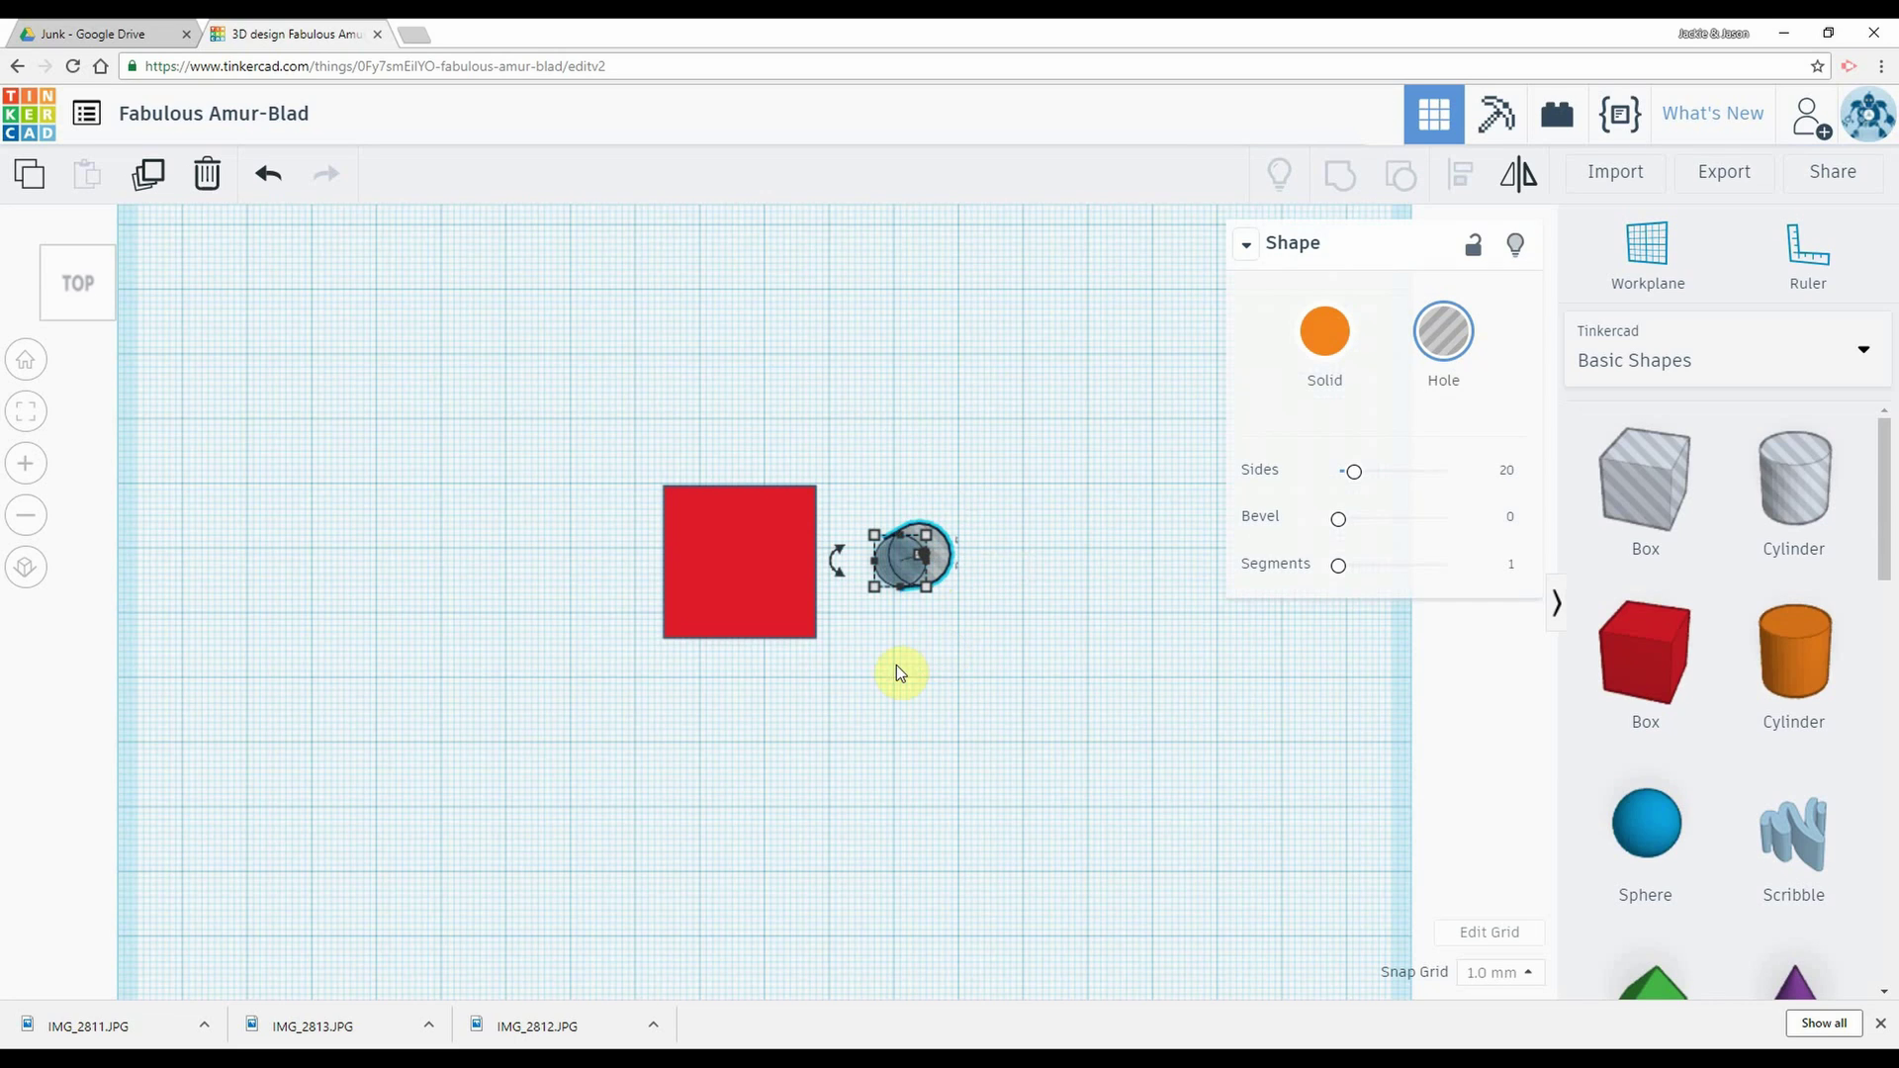
left_click(73, 333)
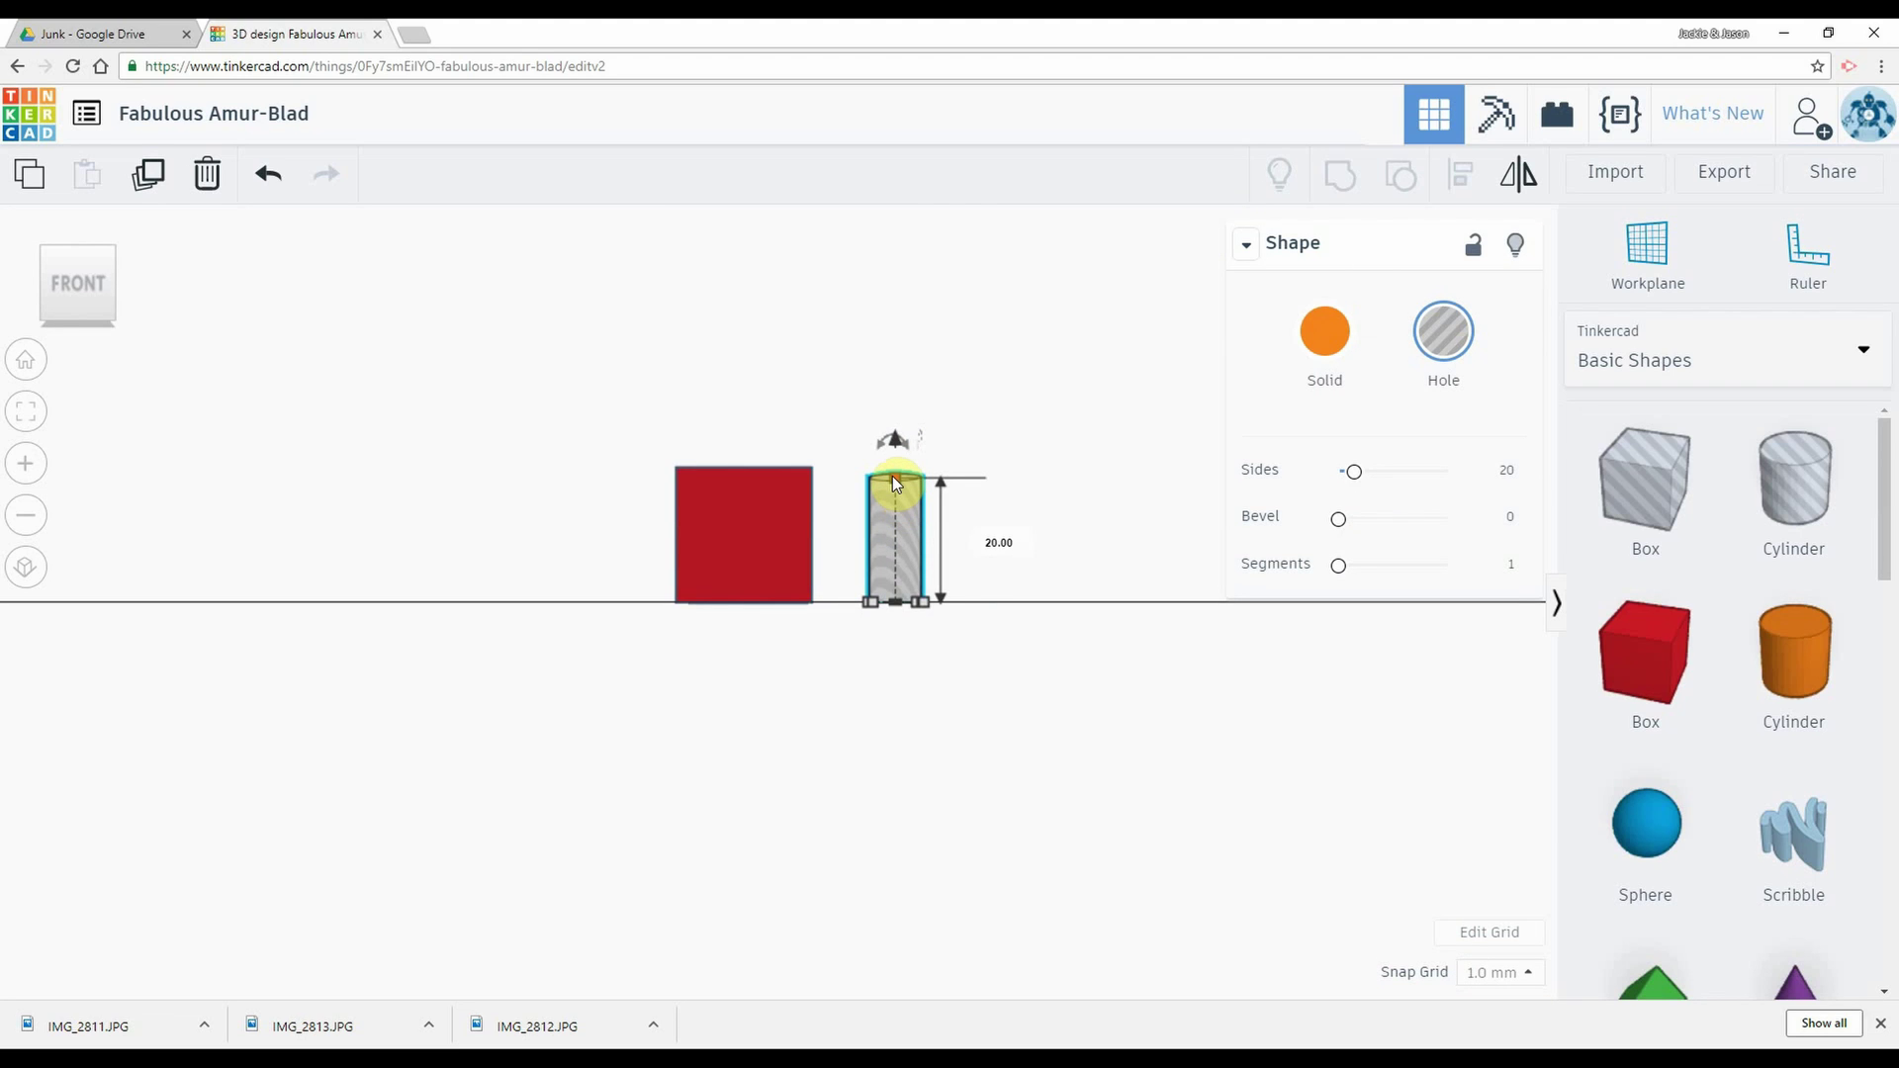
left_click(893, 476)
type("30mm")
key("Return")
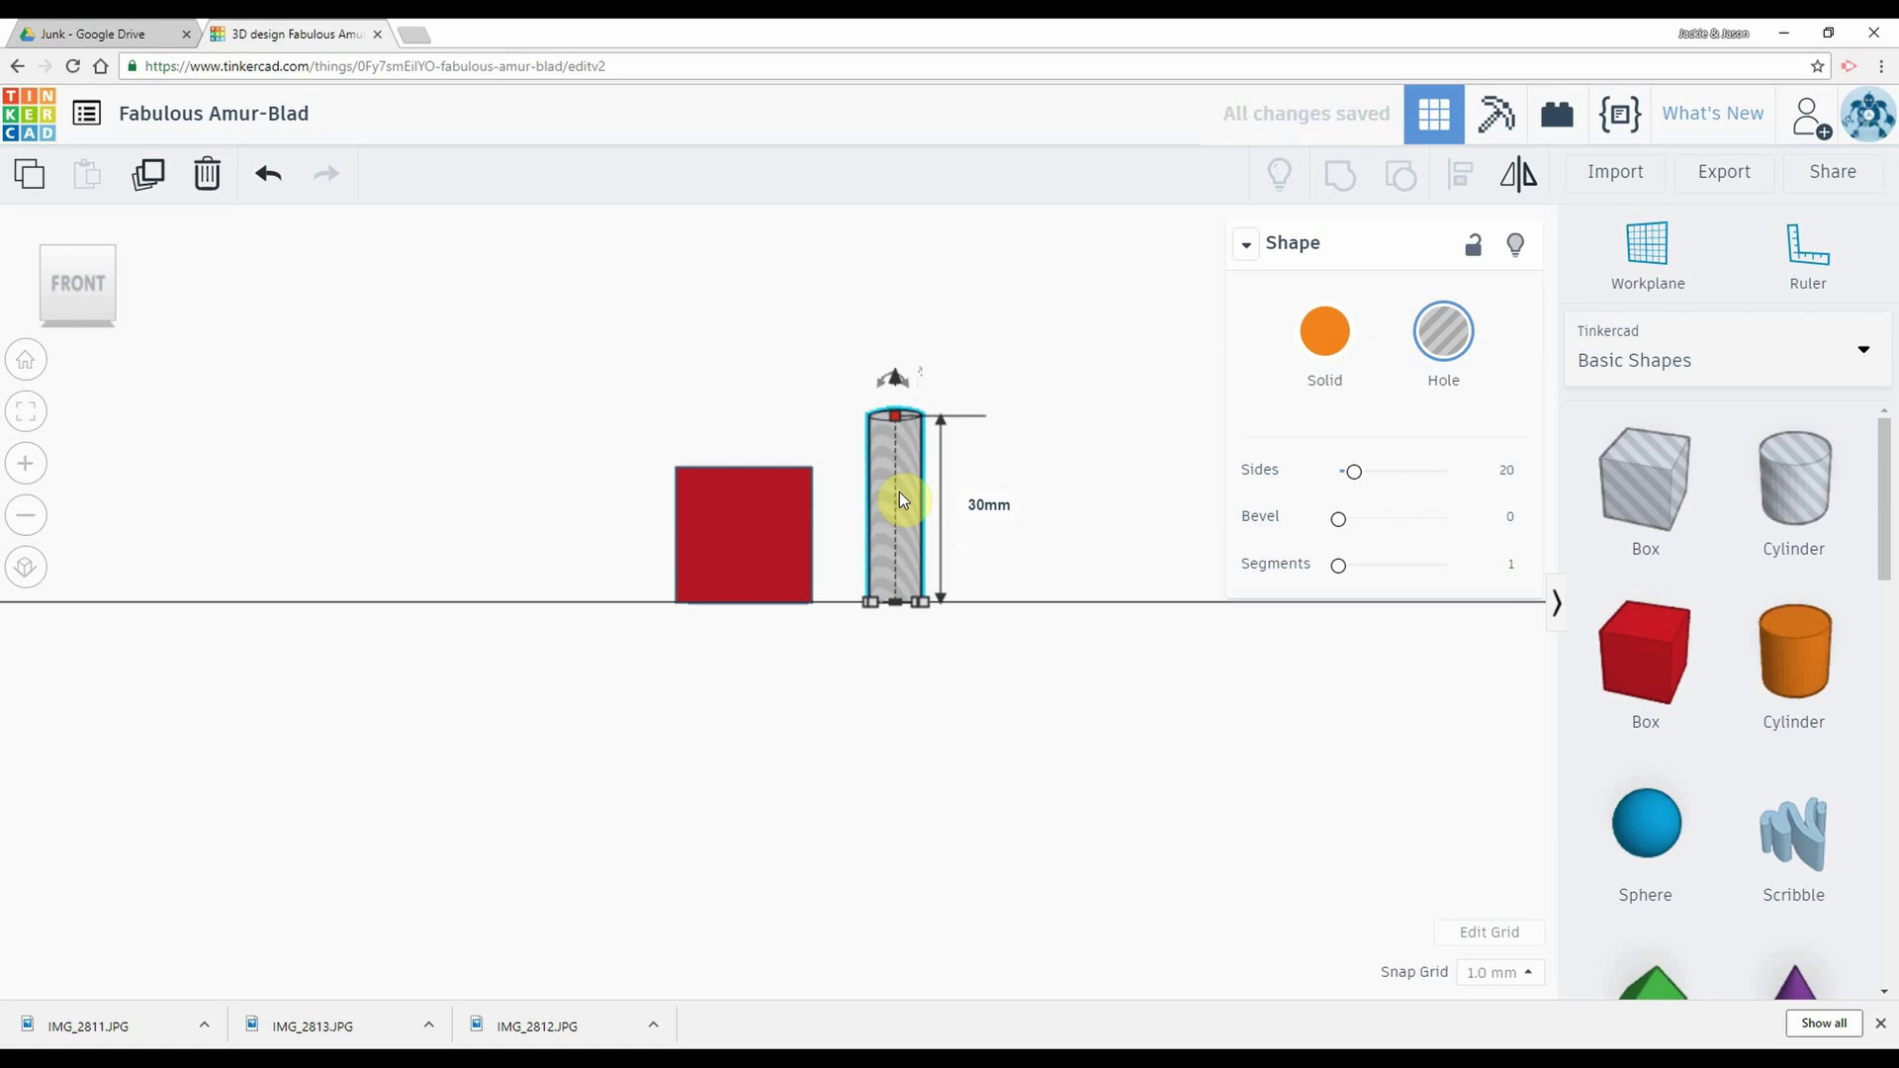
left_click(220, 426)
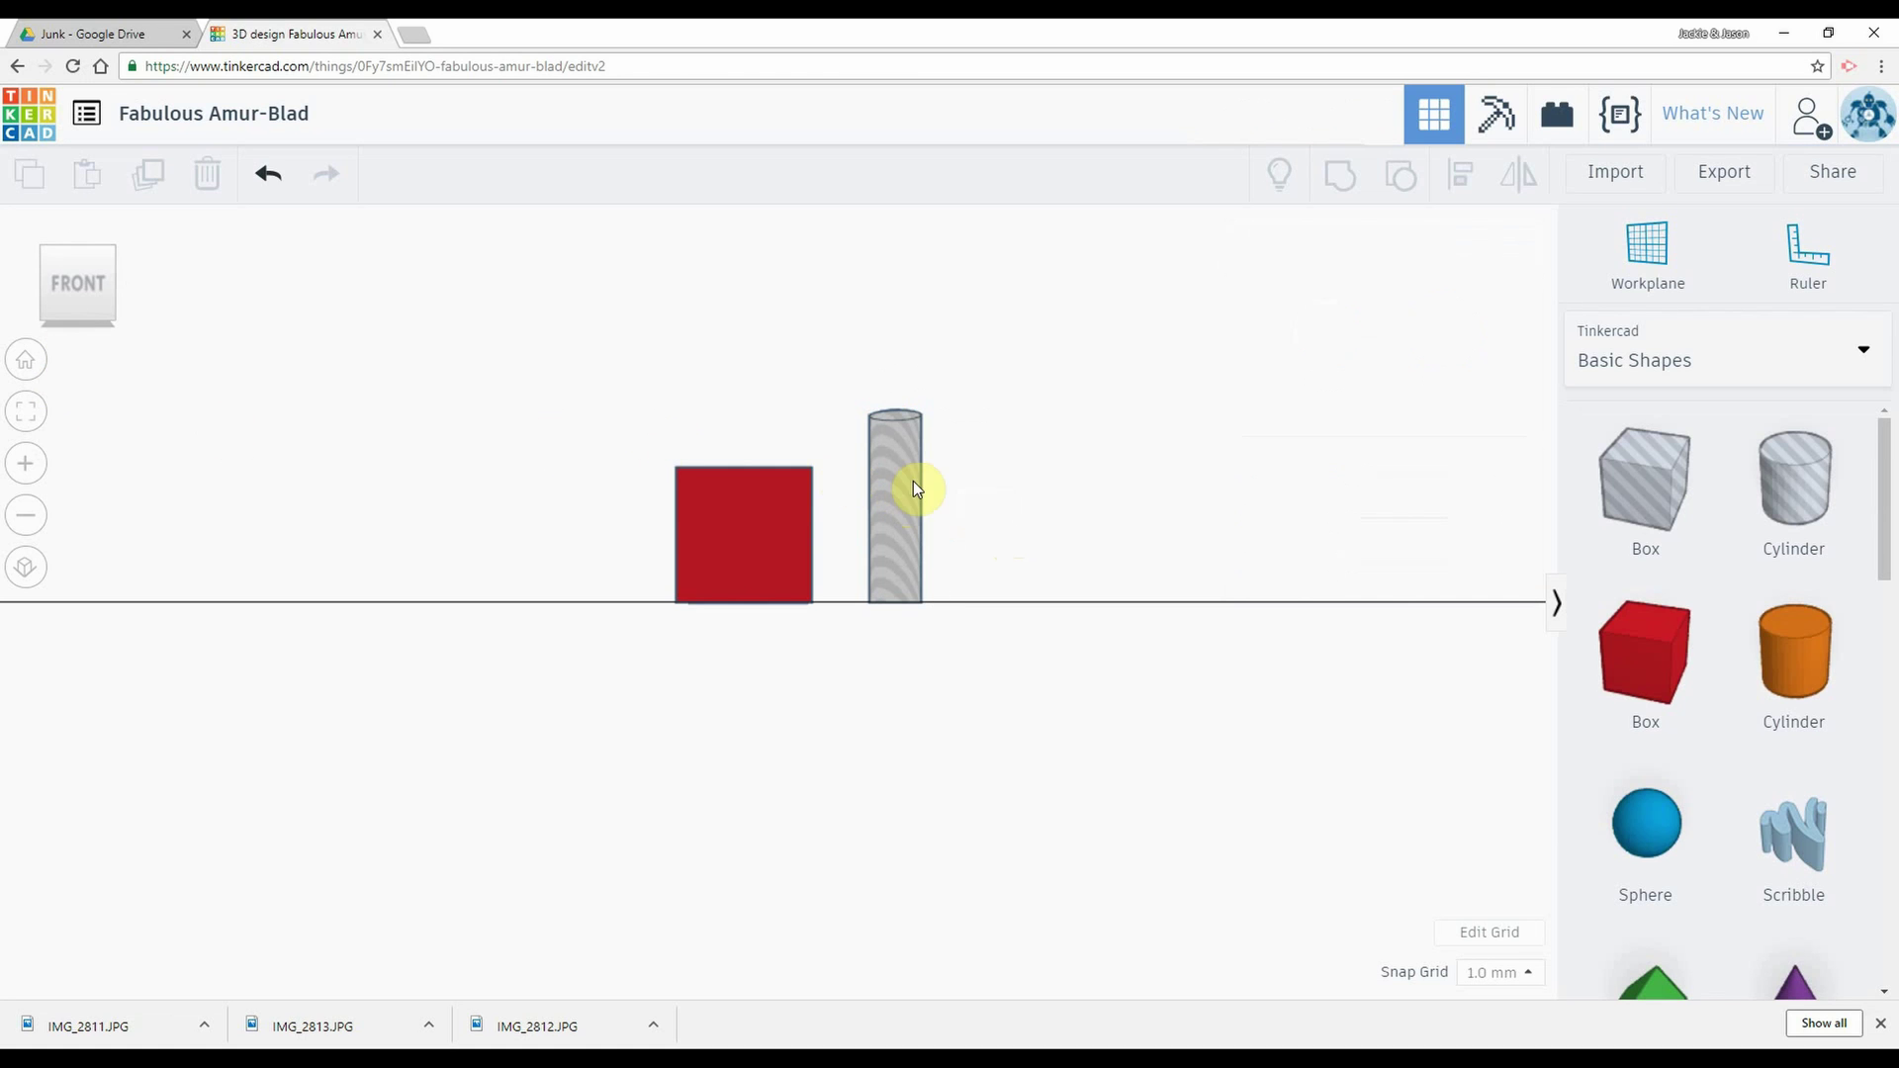
left_click(77, 232)
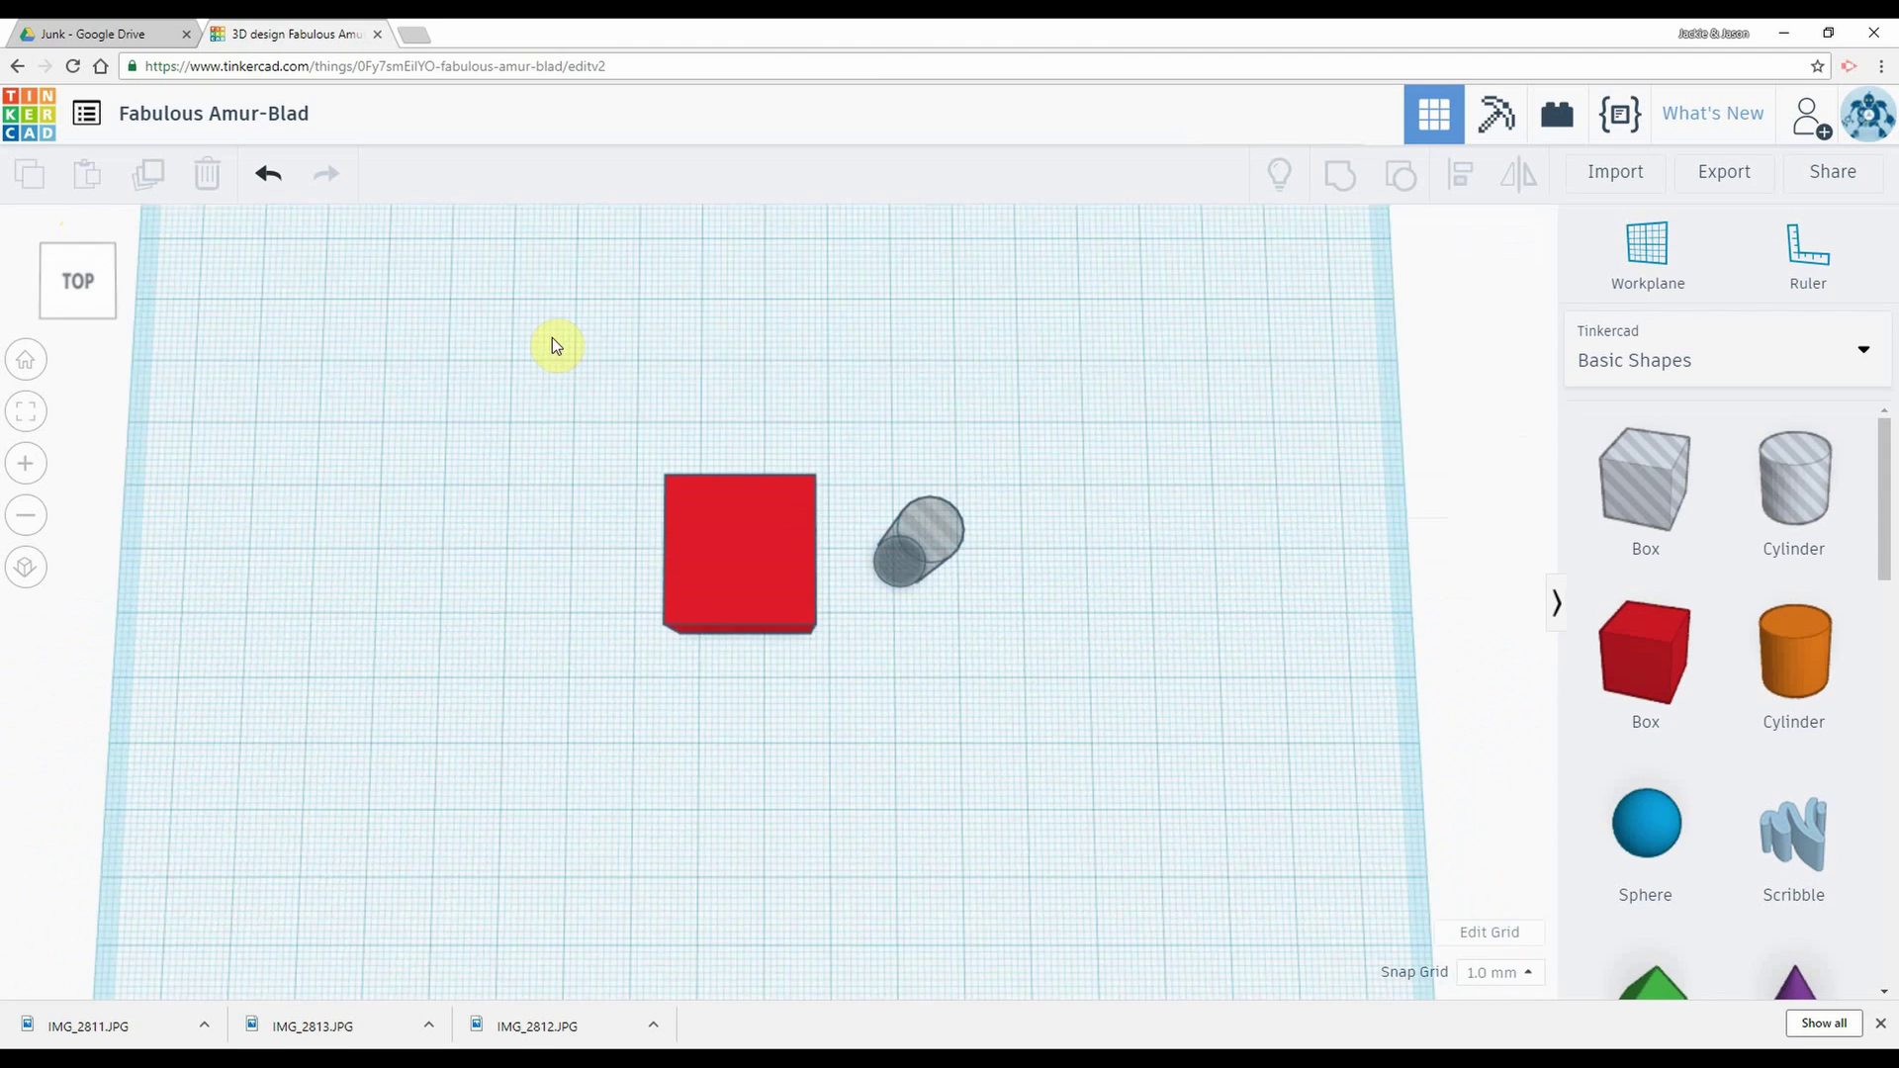
Step: Copy and paste the 8 mm cylinder hole, moving the duplicate aside
left_click(933, 550)
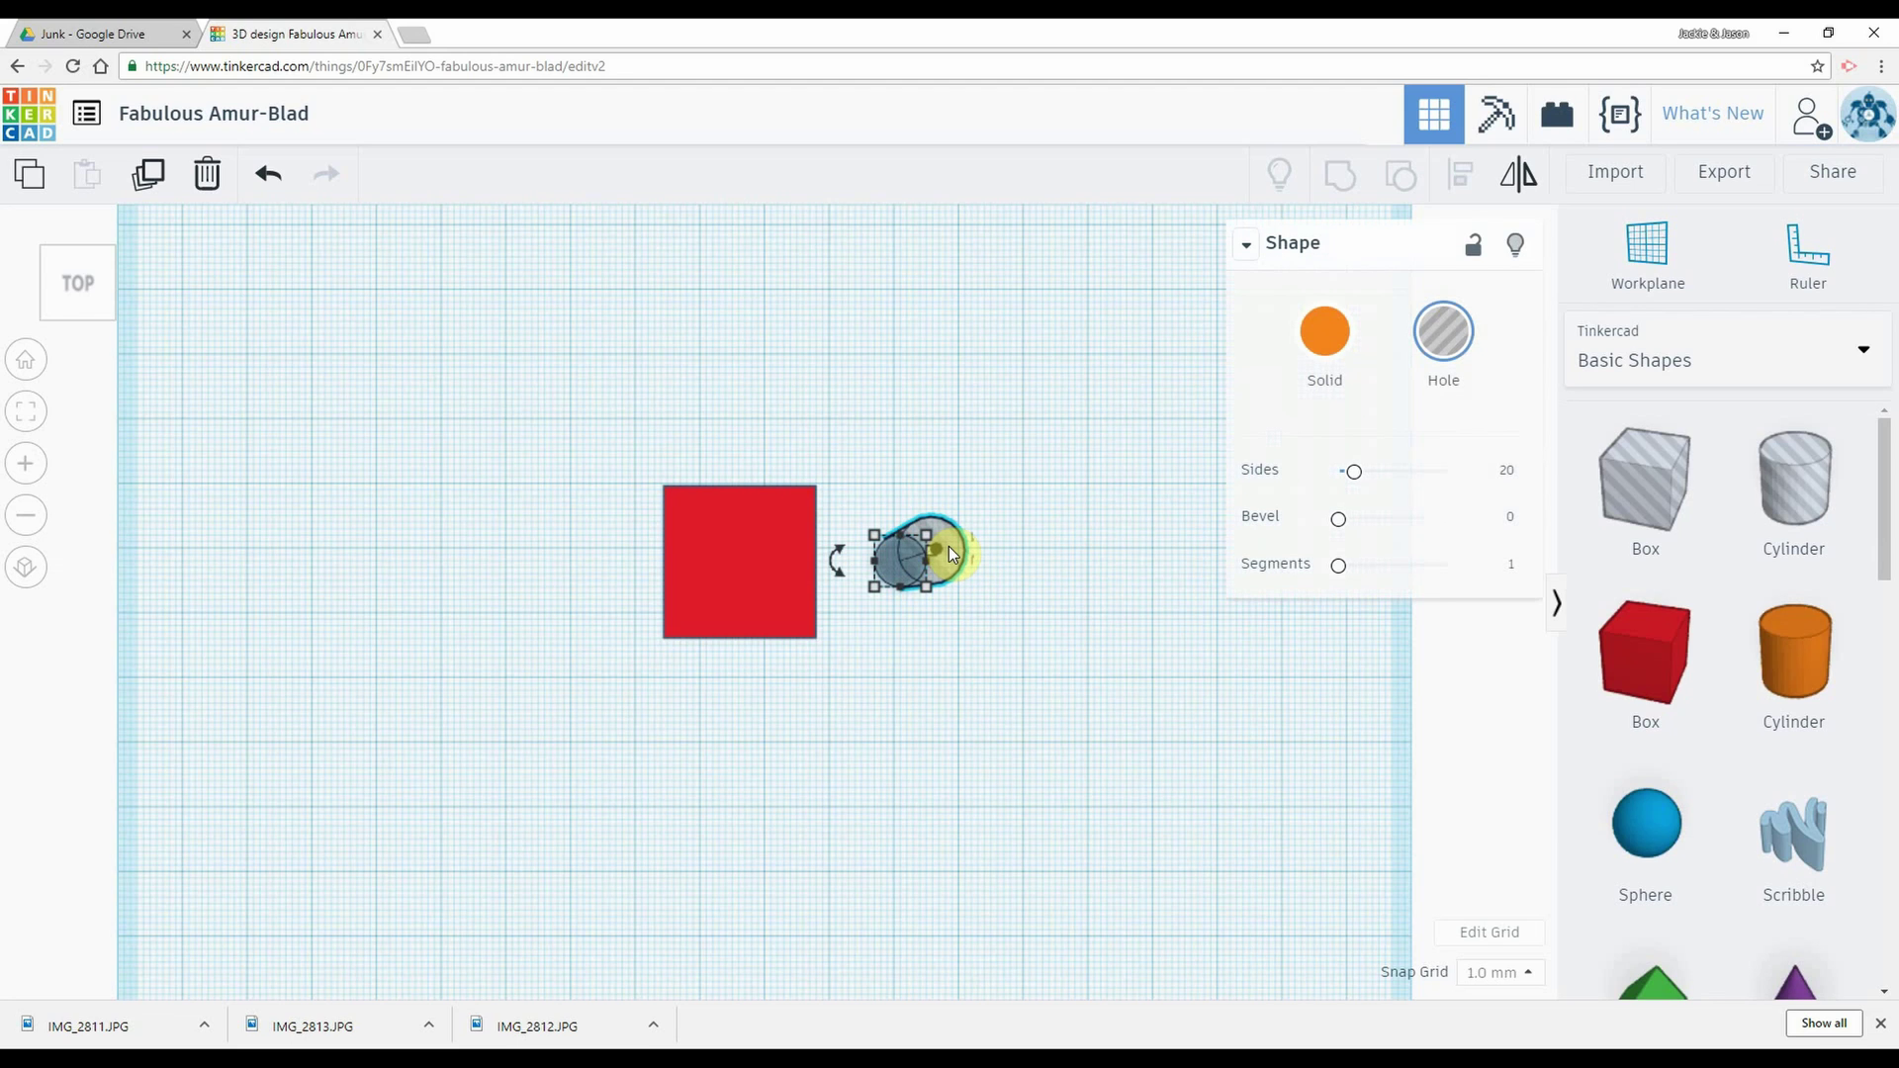
key("ctrl+c")
left_click(939, 683)
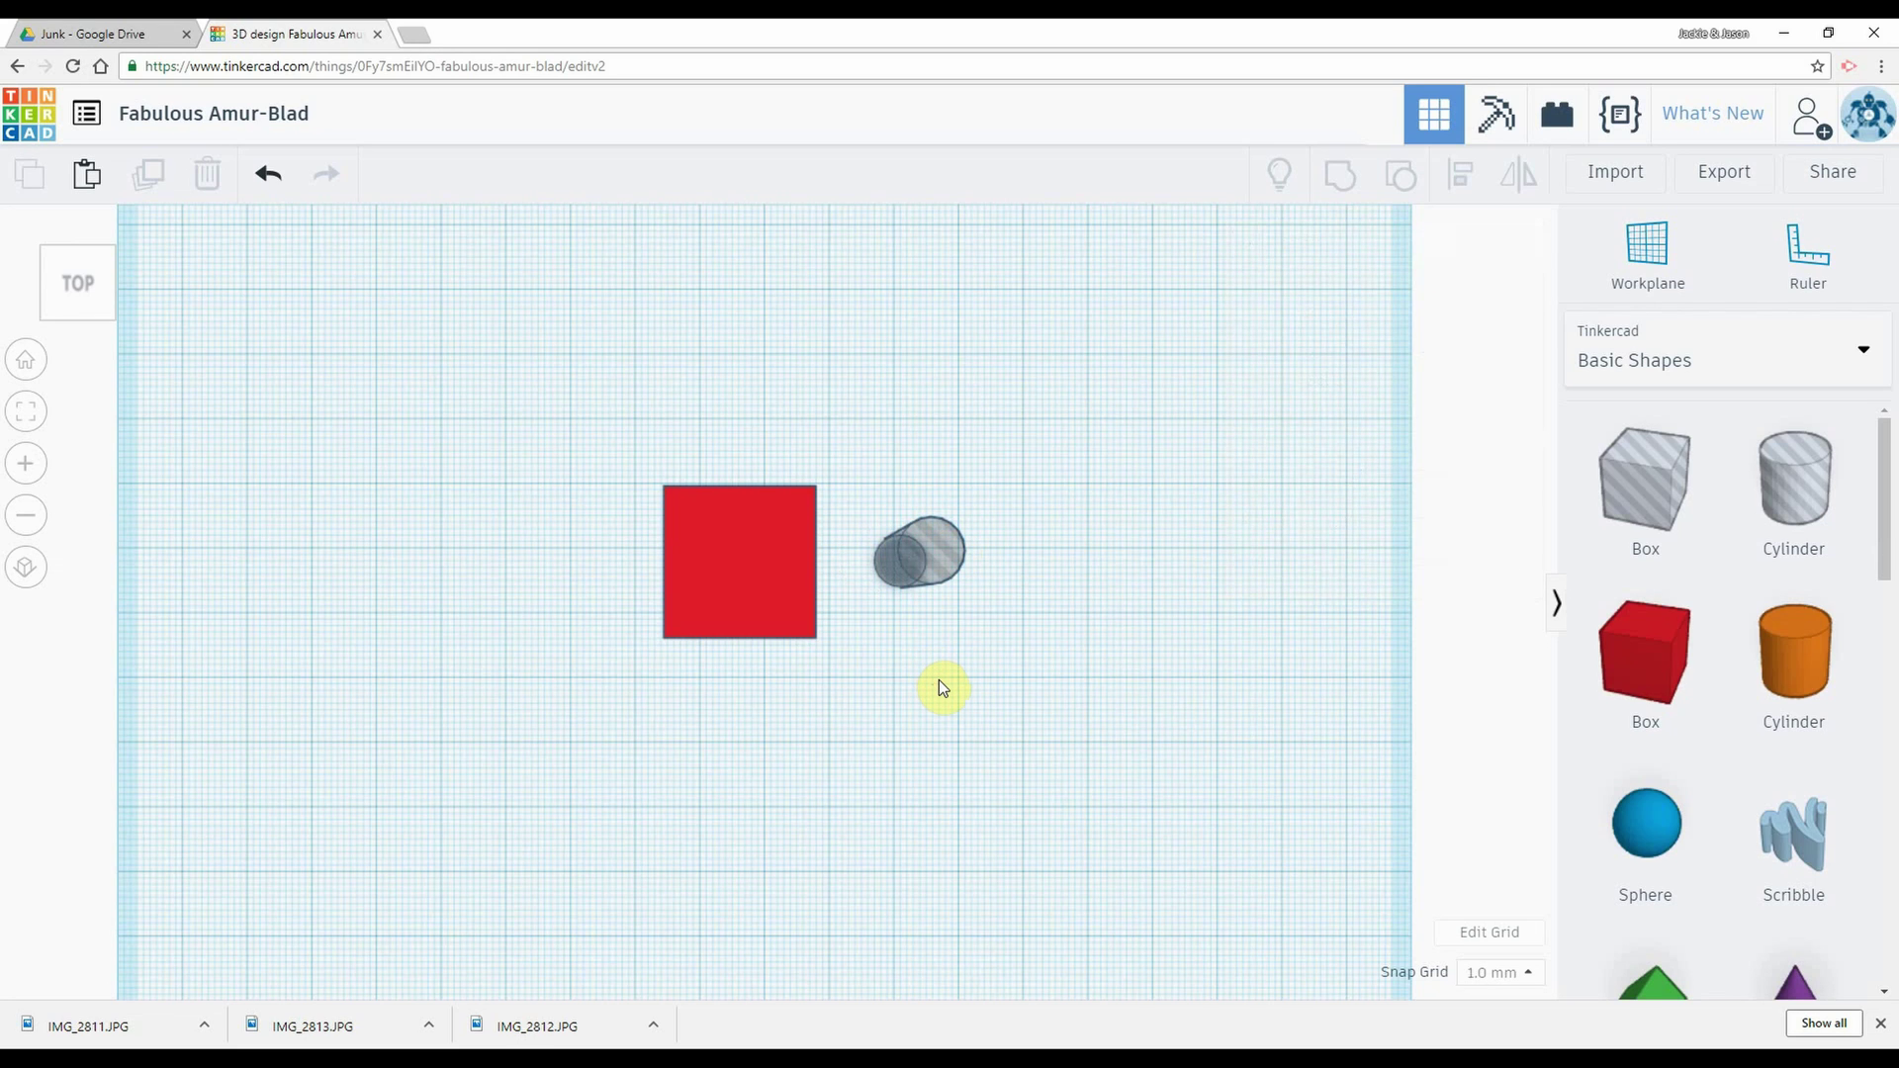
key("ctrl+v")
left_click_drag(979, 571, 1035, 634)
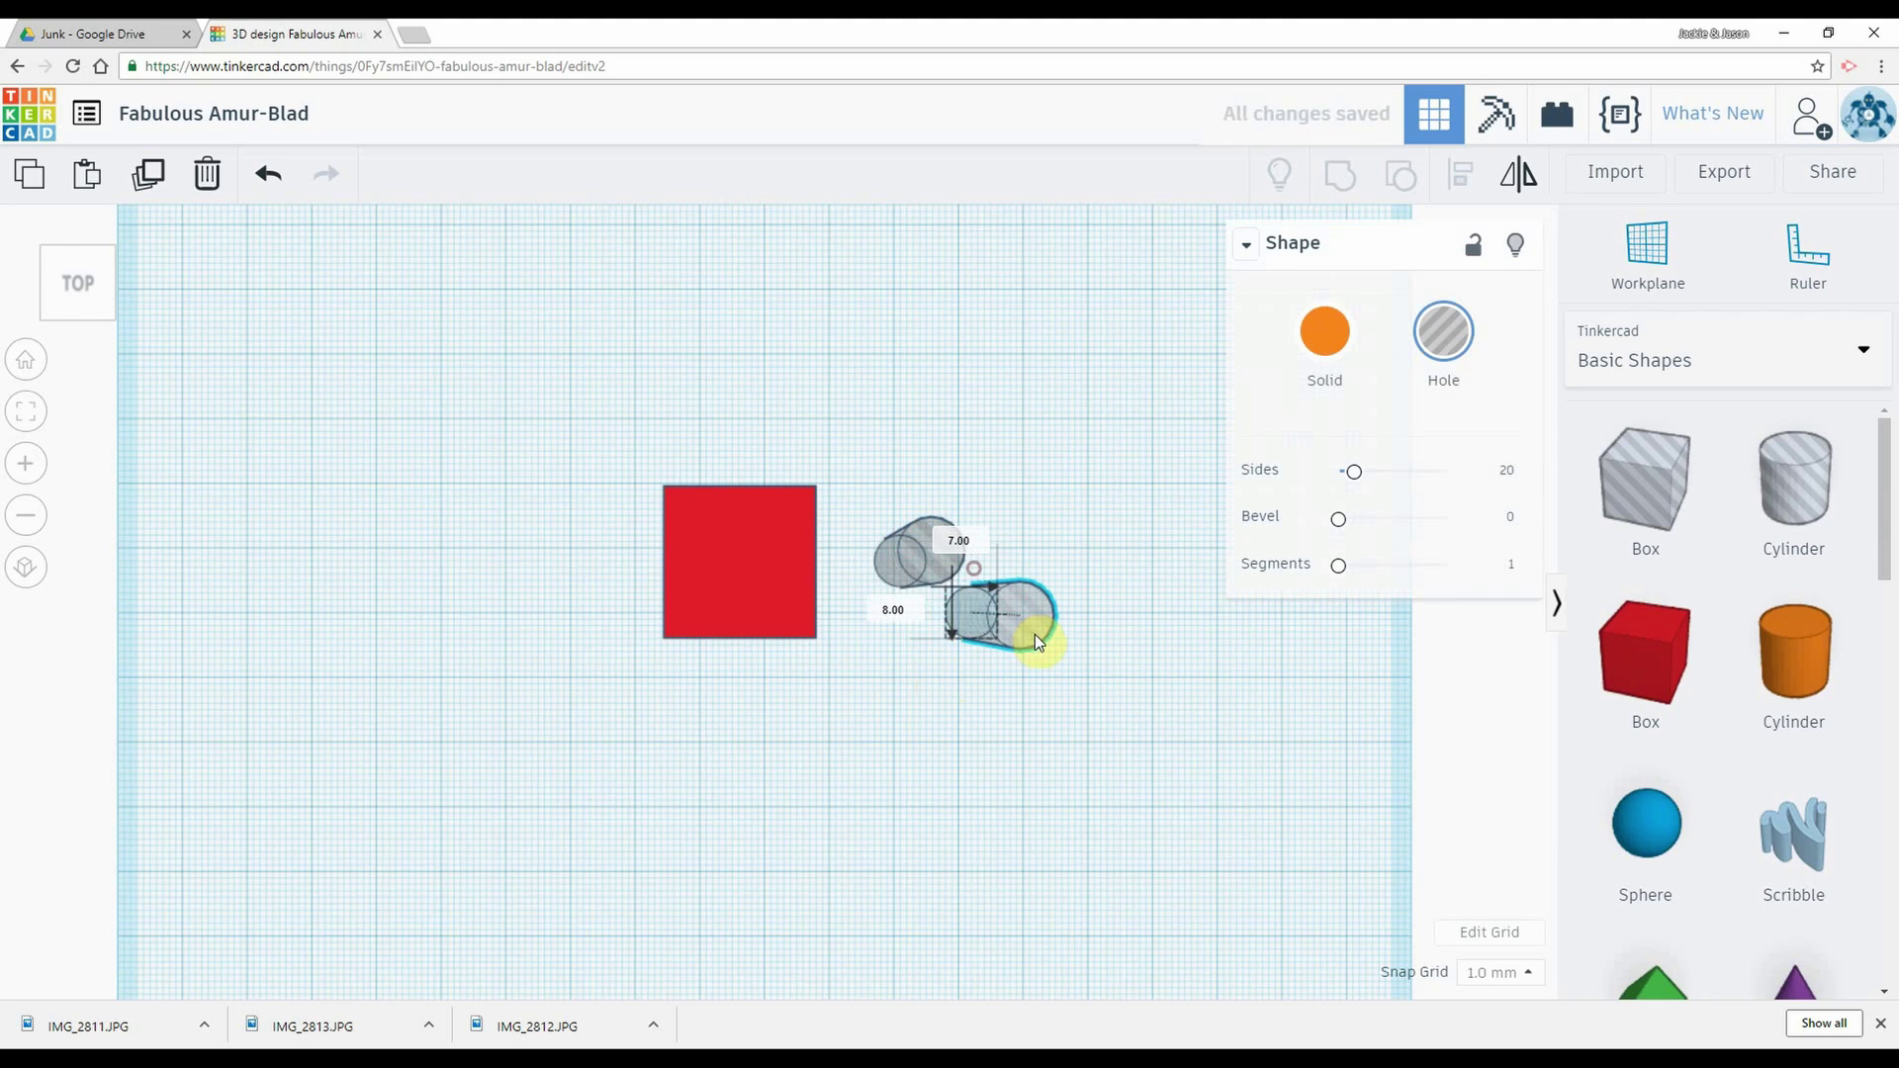
left_click(1018, 847)
Step: Spread out the spare holes and move the remaining hole onto the red box
left_click(930, 562)
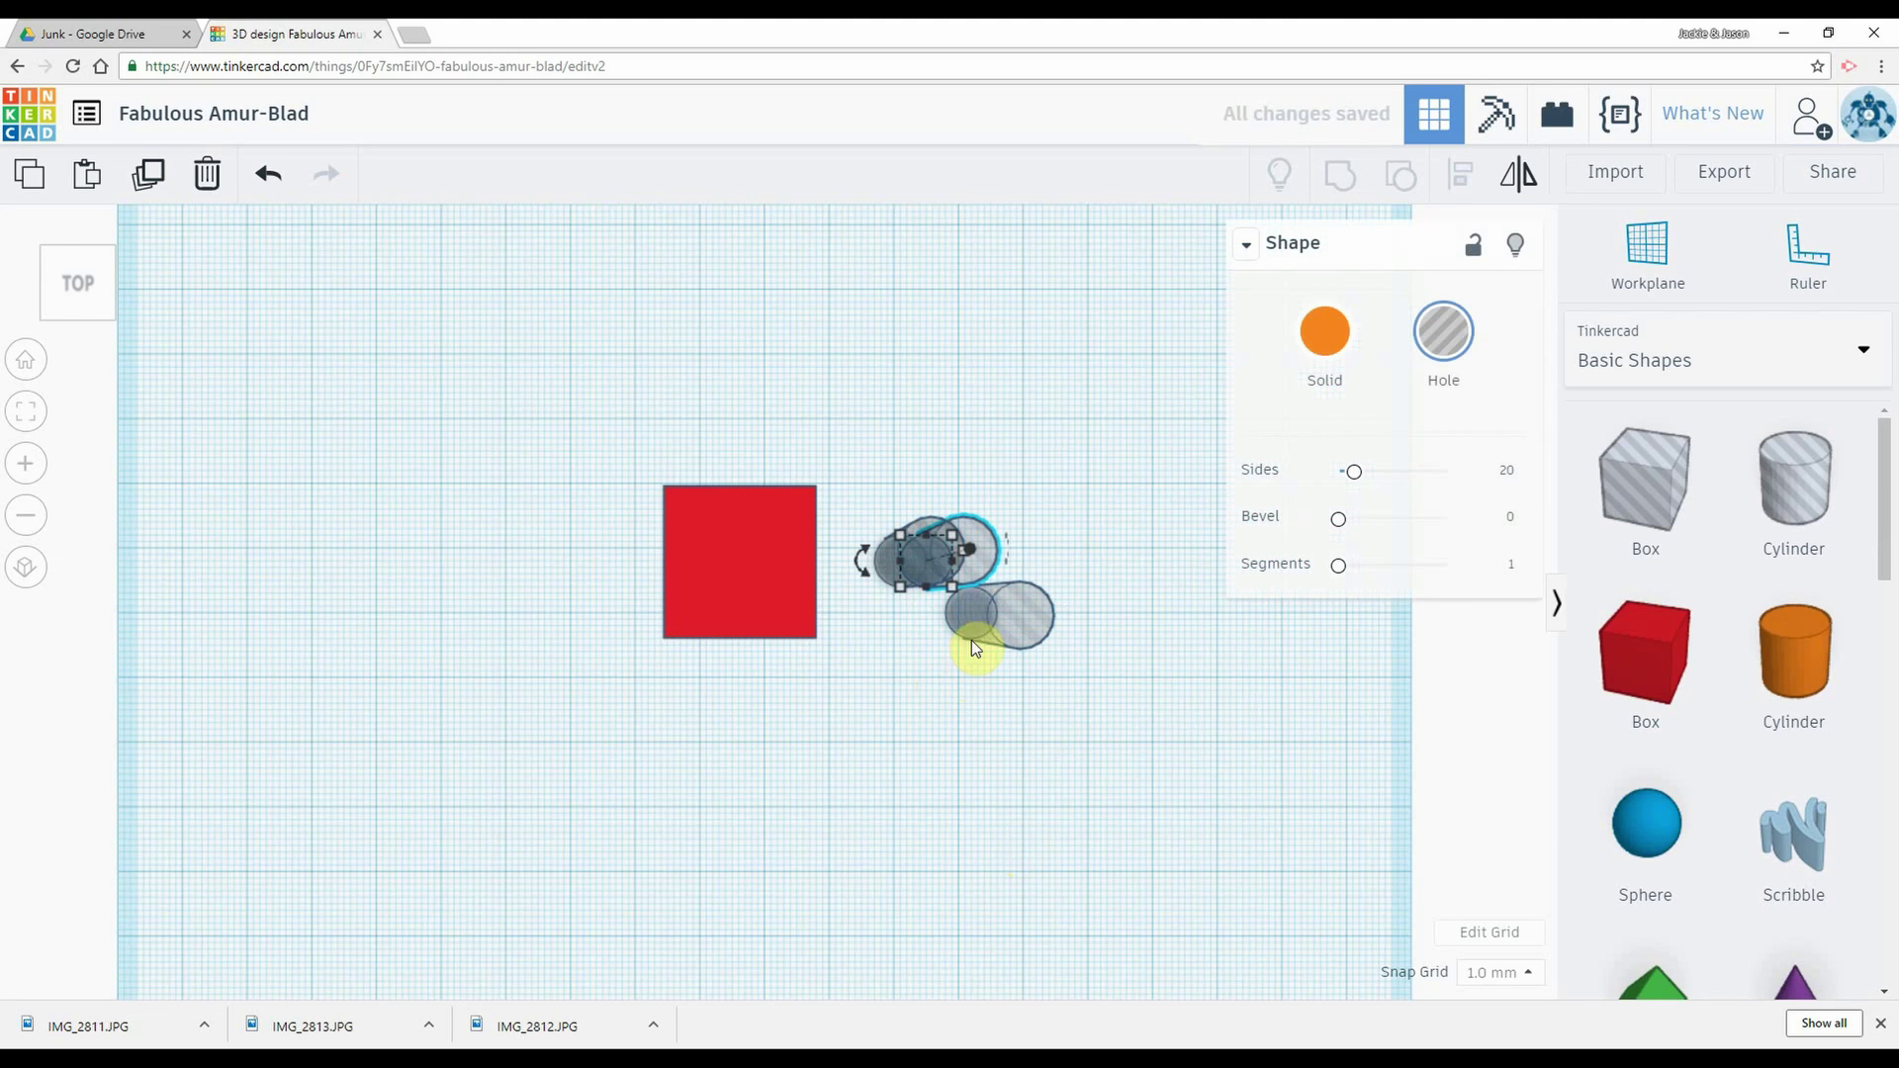
left_click_drag(975, 577, 1073, 475)
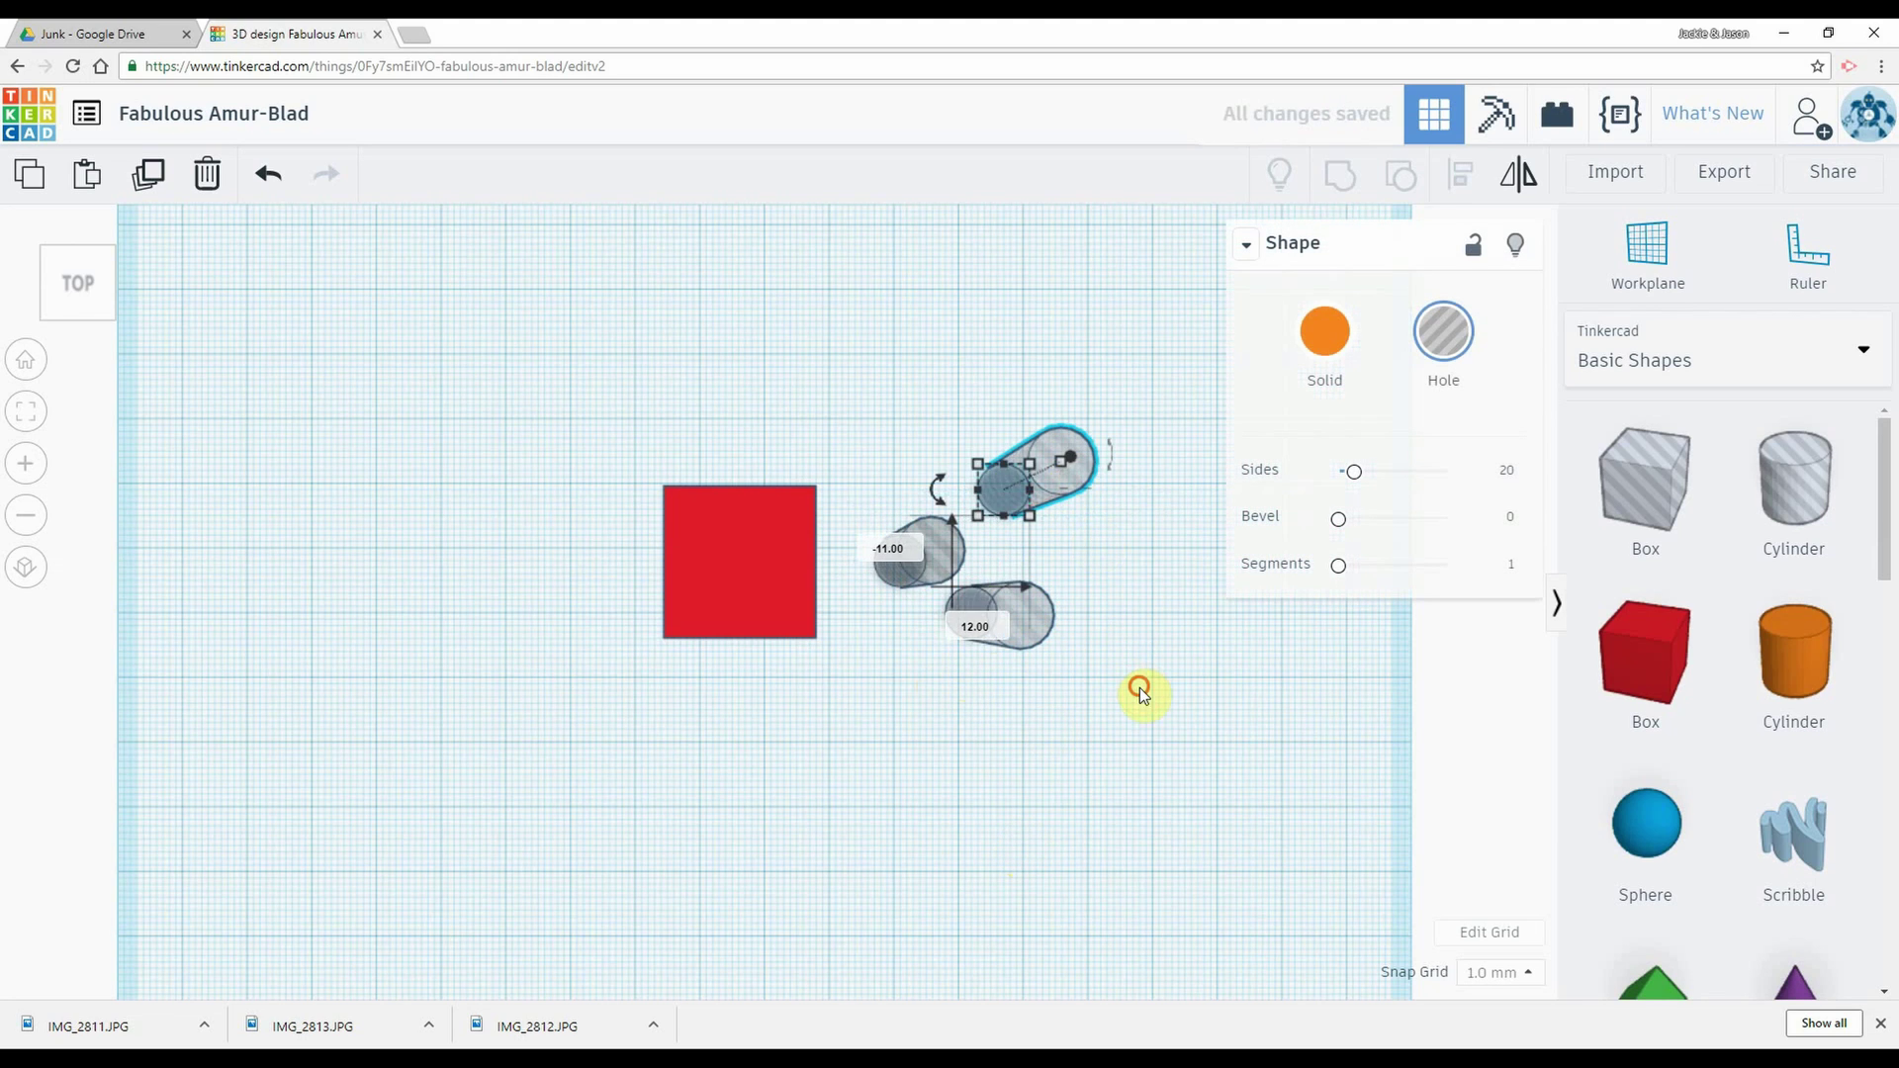
left_click(1140, 687)
left_click_drag(1007, 629, 1073, 677)
left_click(1020, 735)
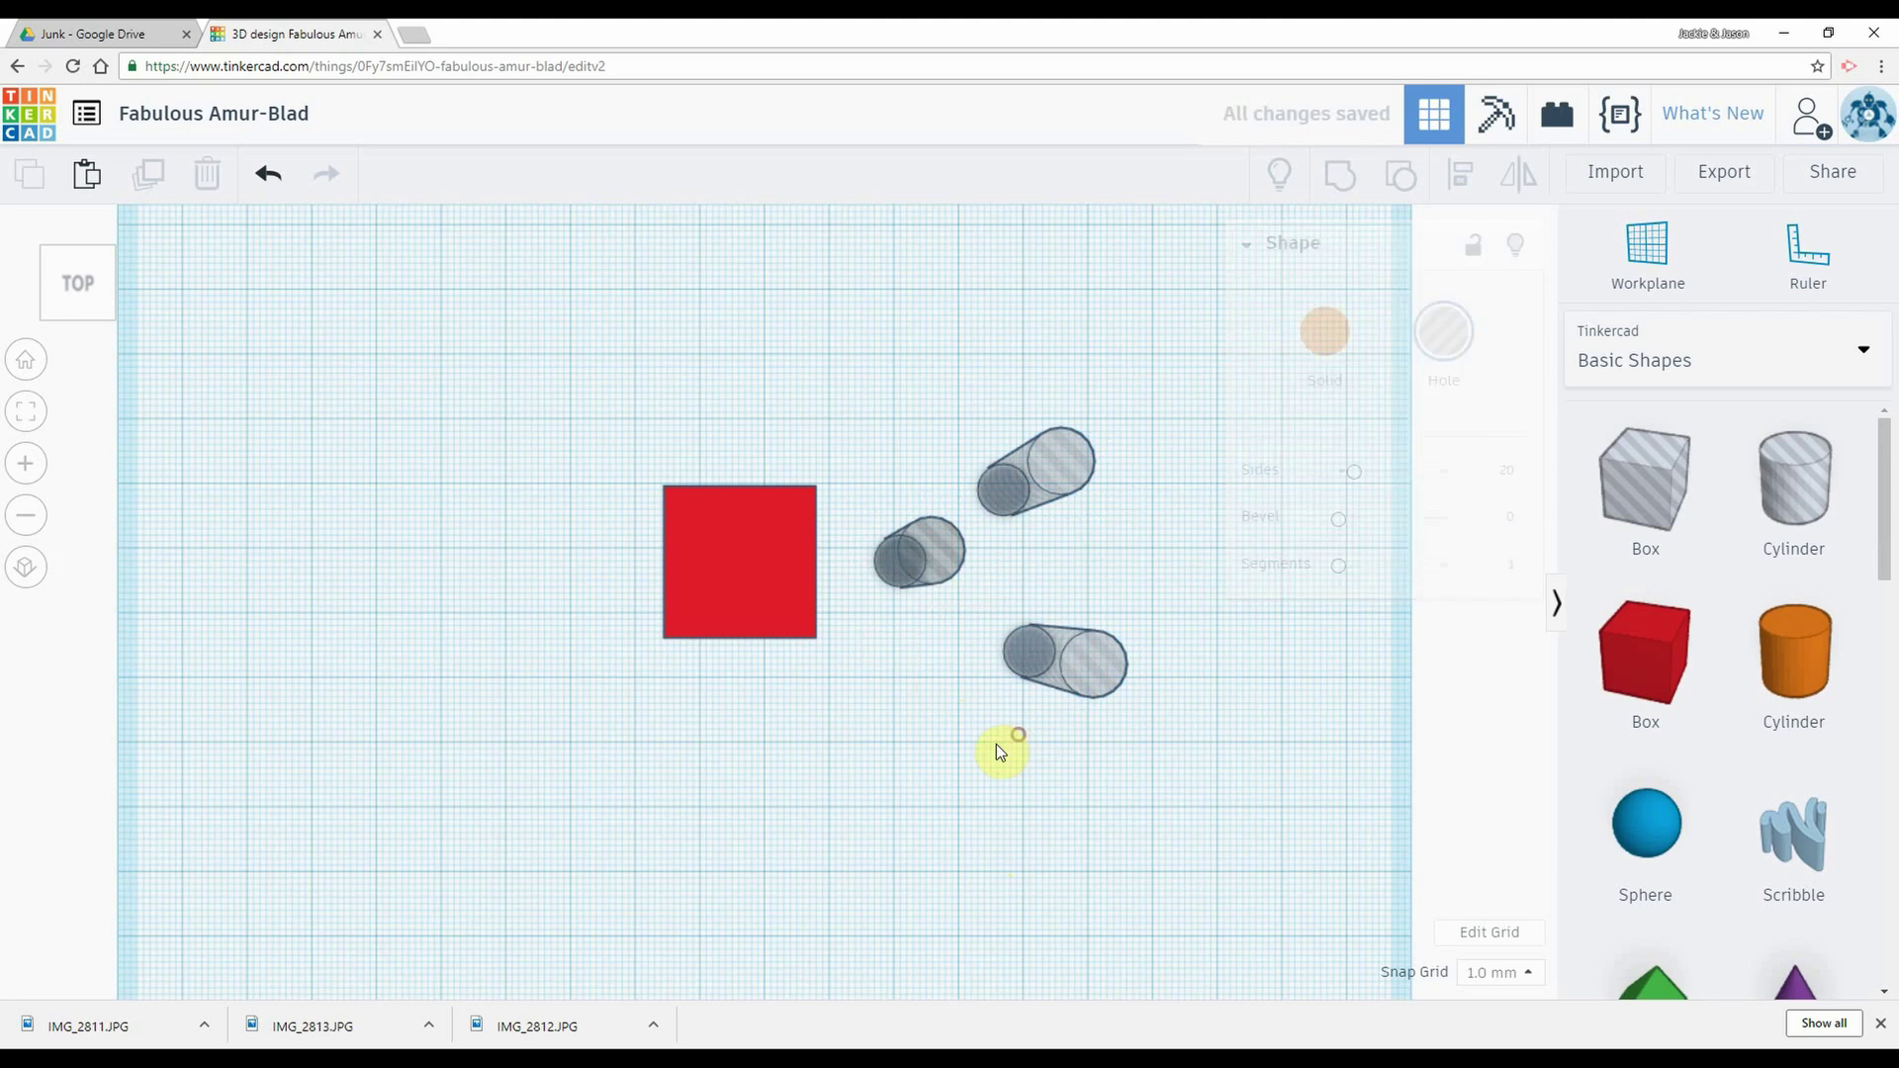
left_click(930, 566)
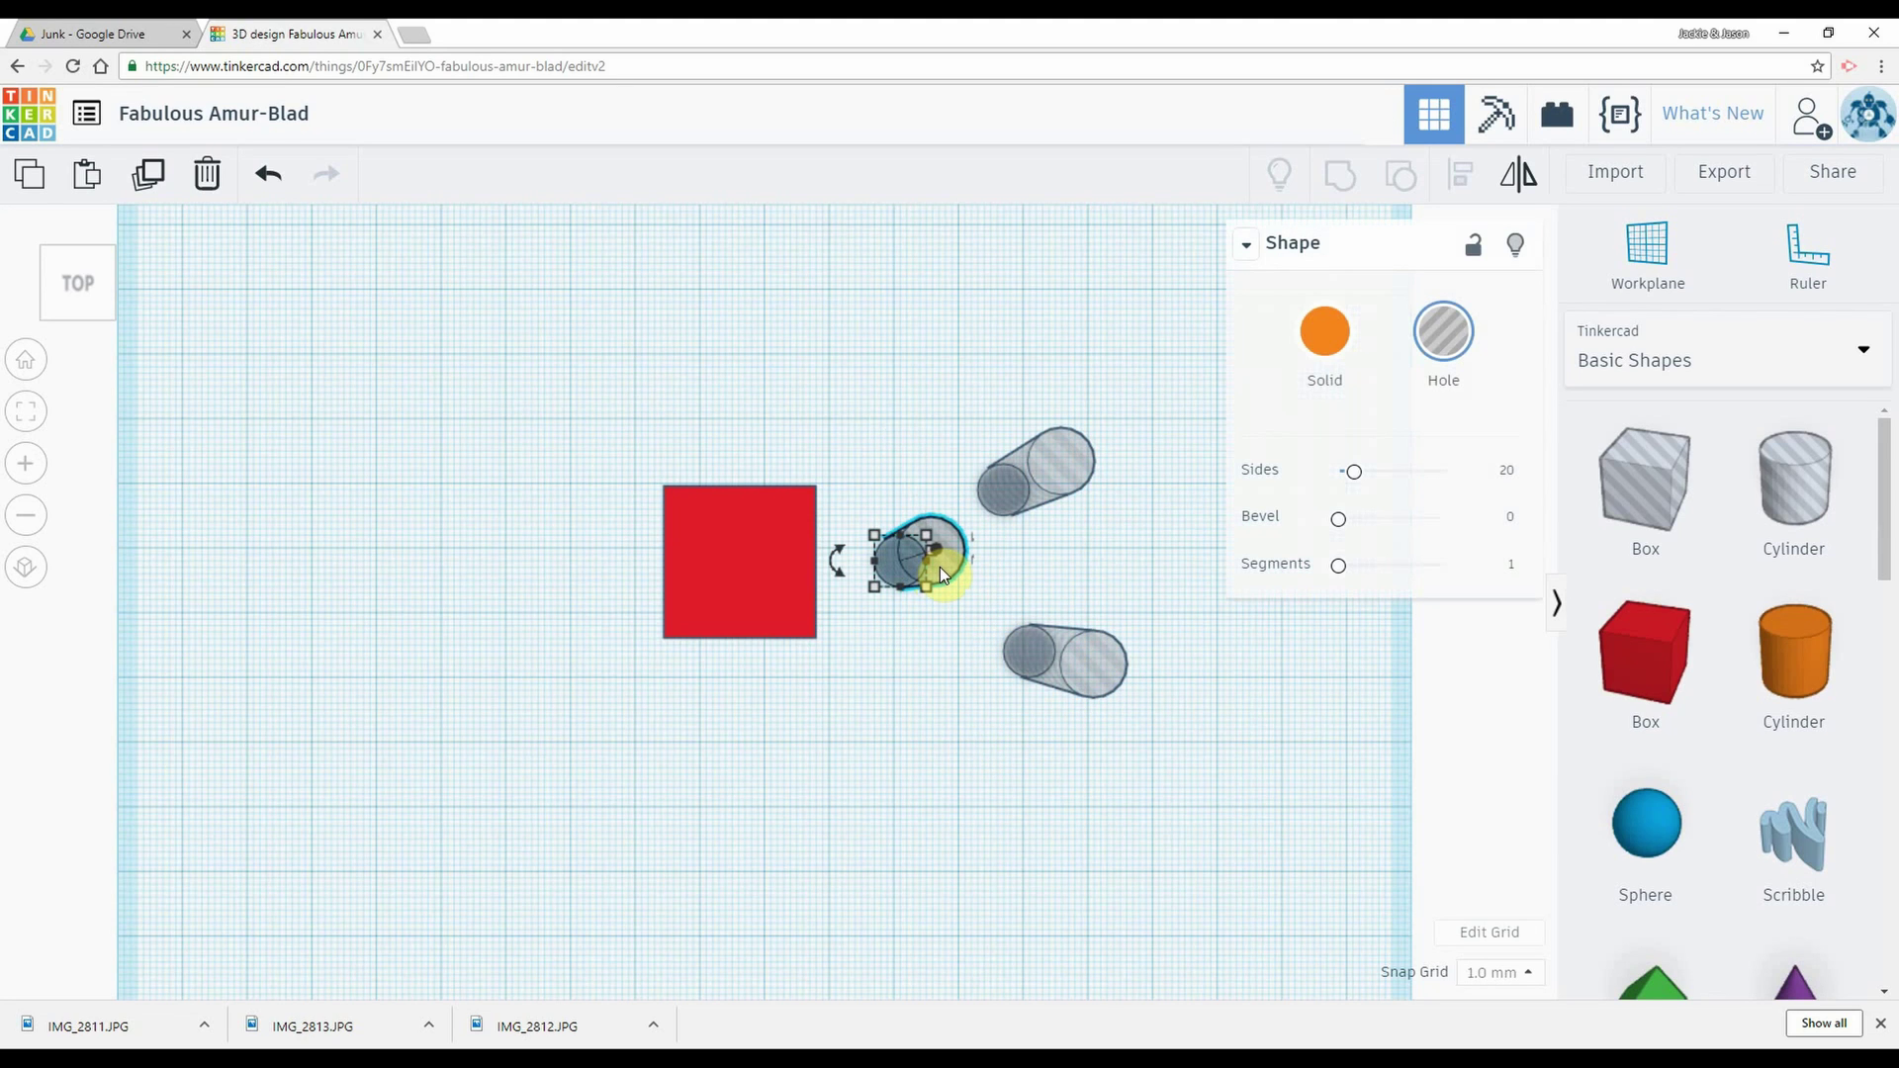
left_click_drag(945, 571, 758, 577)
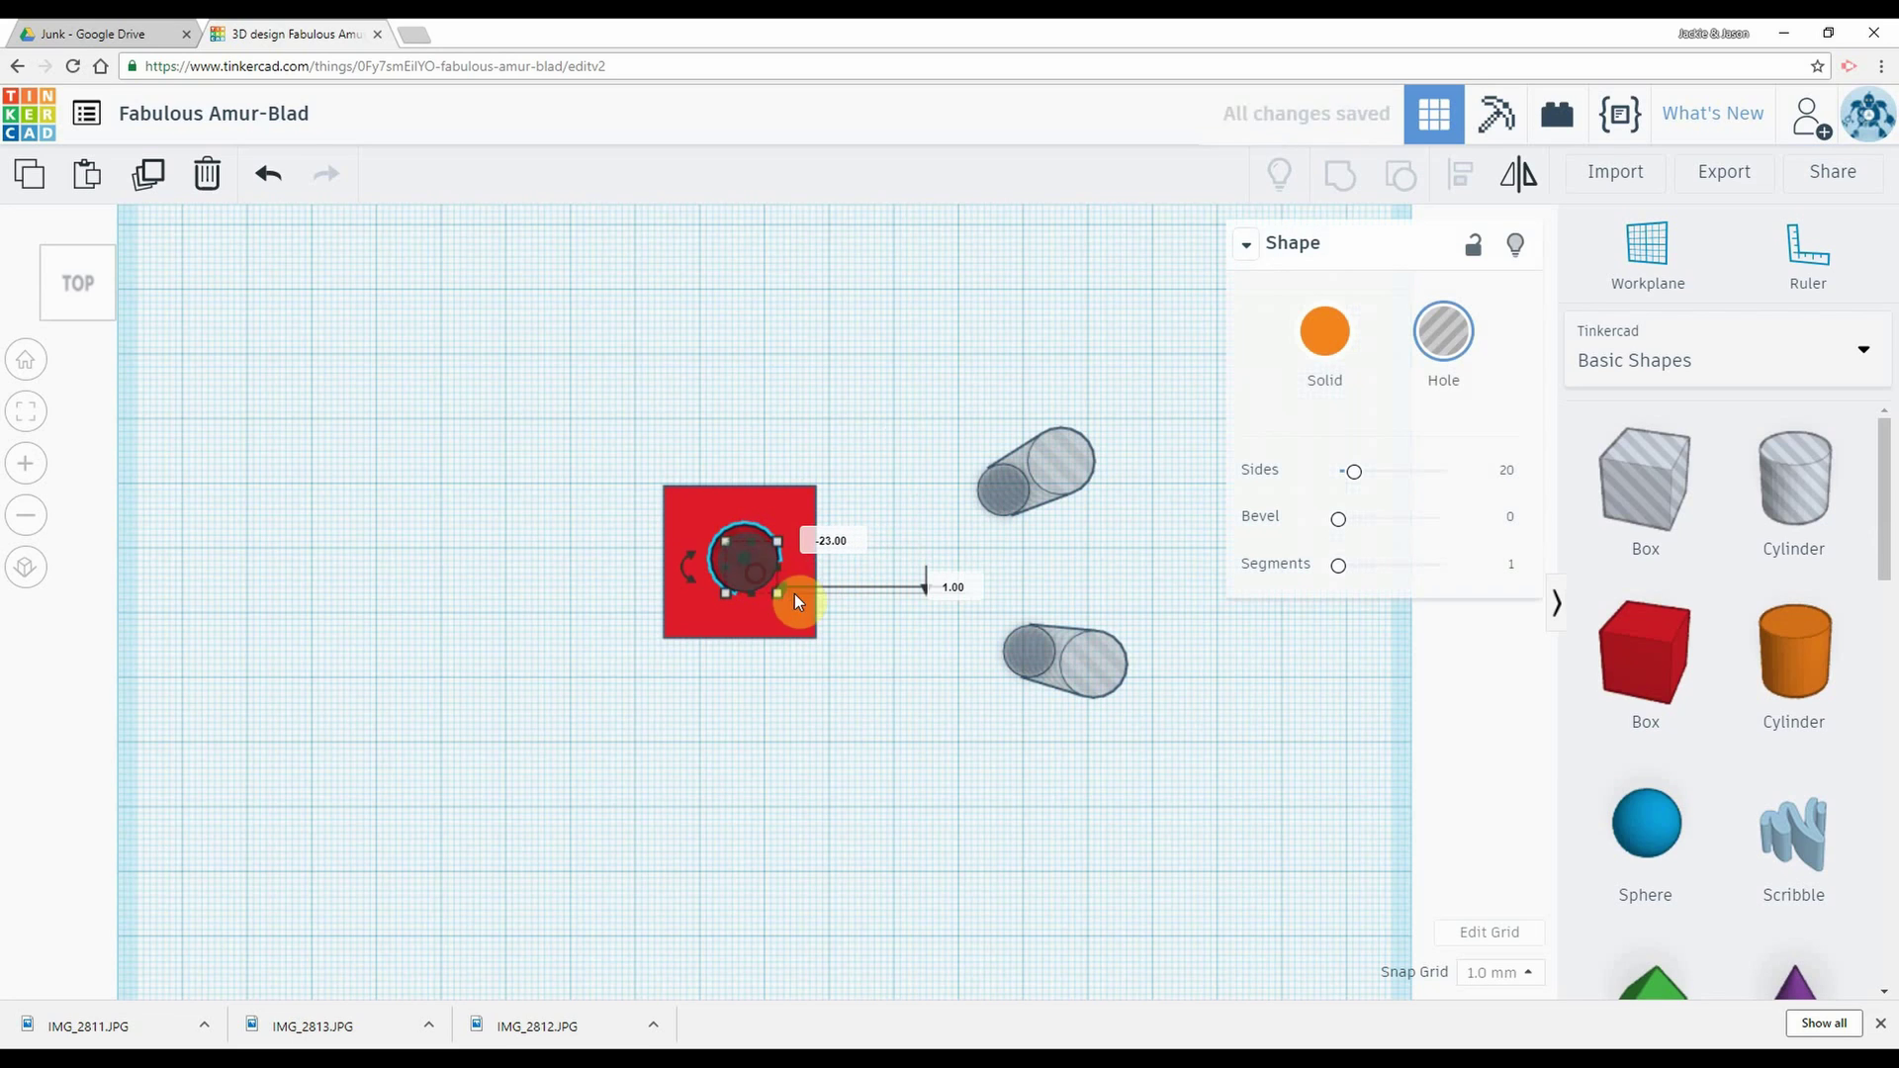
Step: Select the red box and hole together and centre the hole on the box with Align
left_click(929, 566)
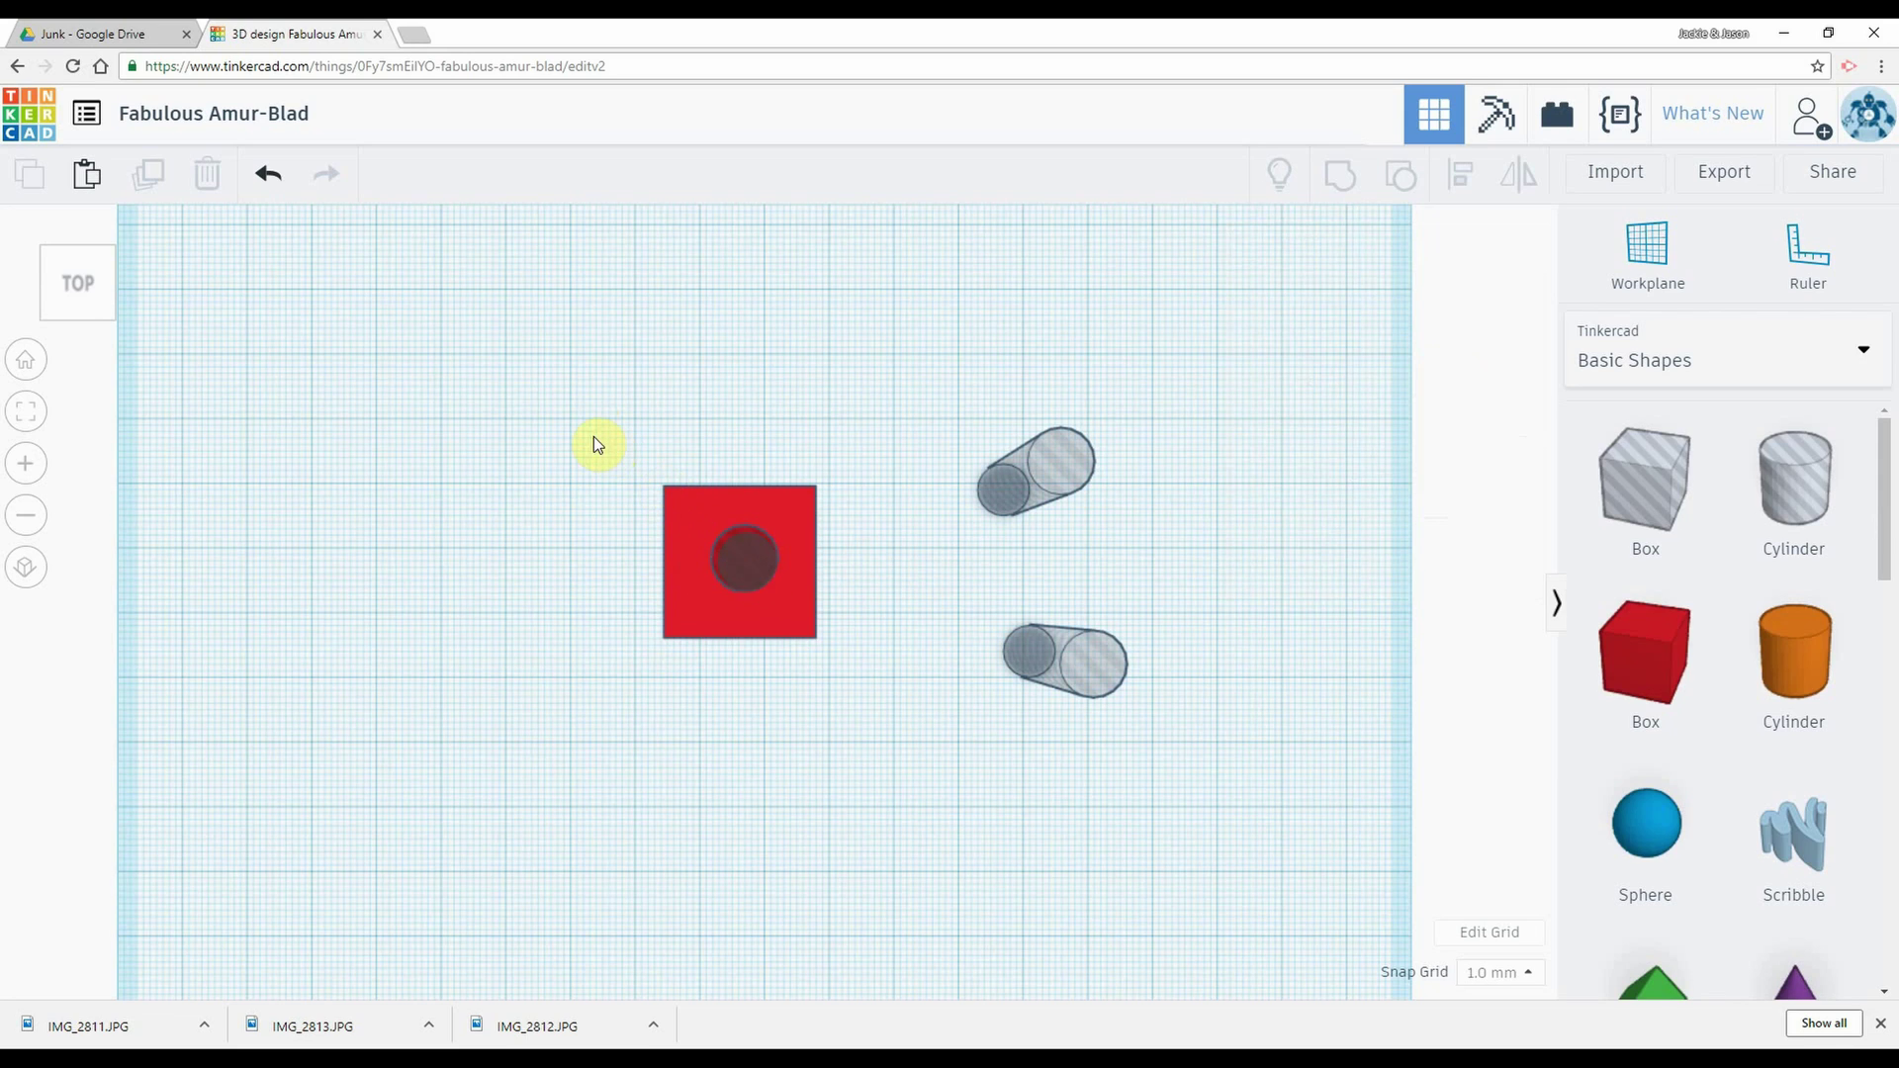
left_click_drag(603, 438, 874, 682)
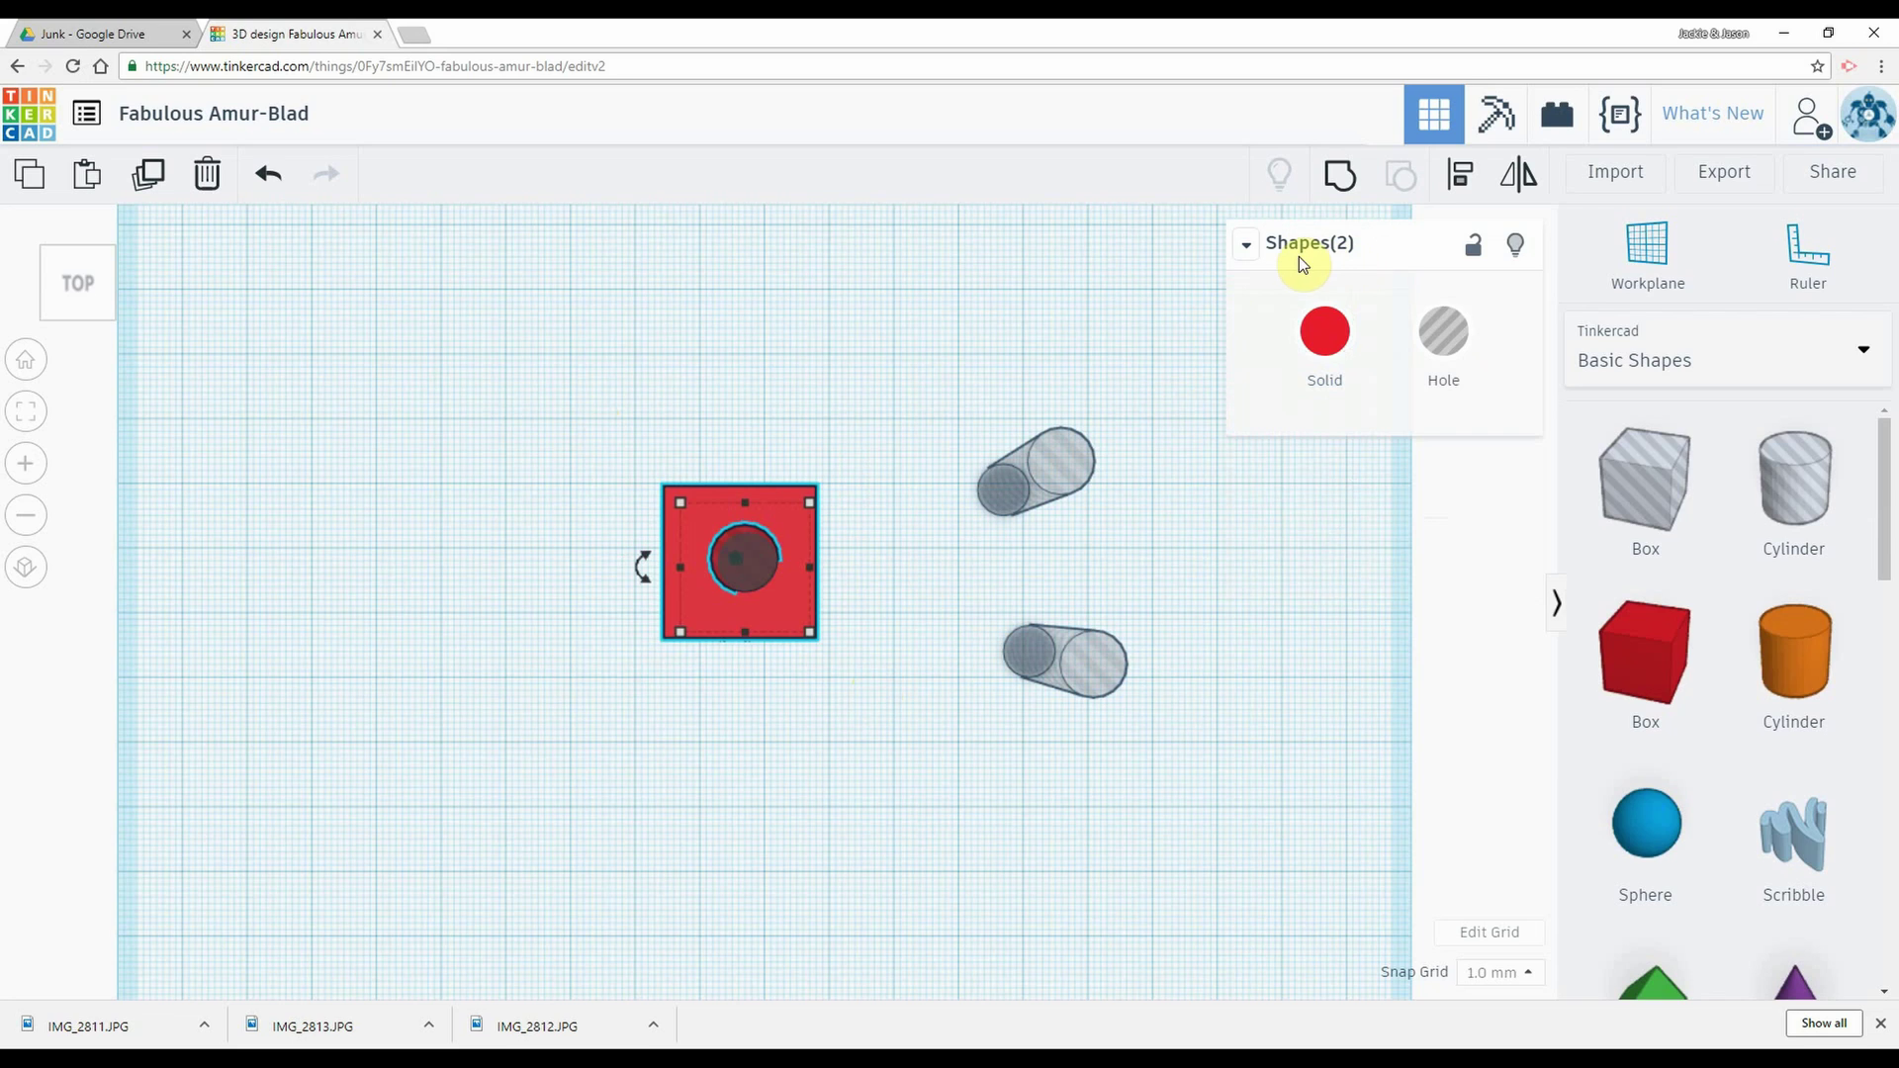
left_click(1461, 178)
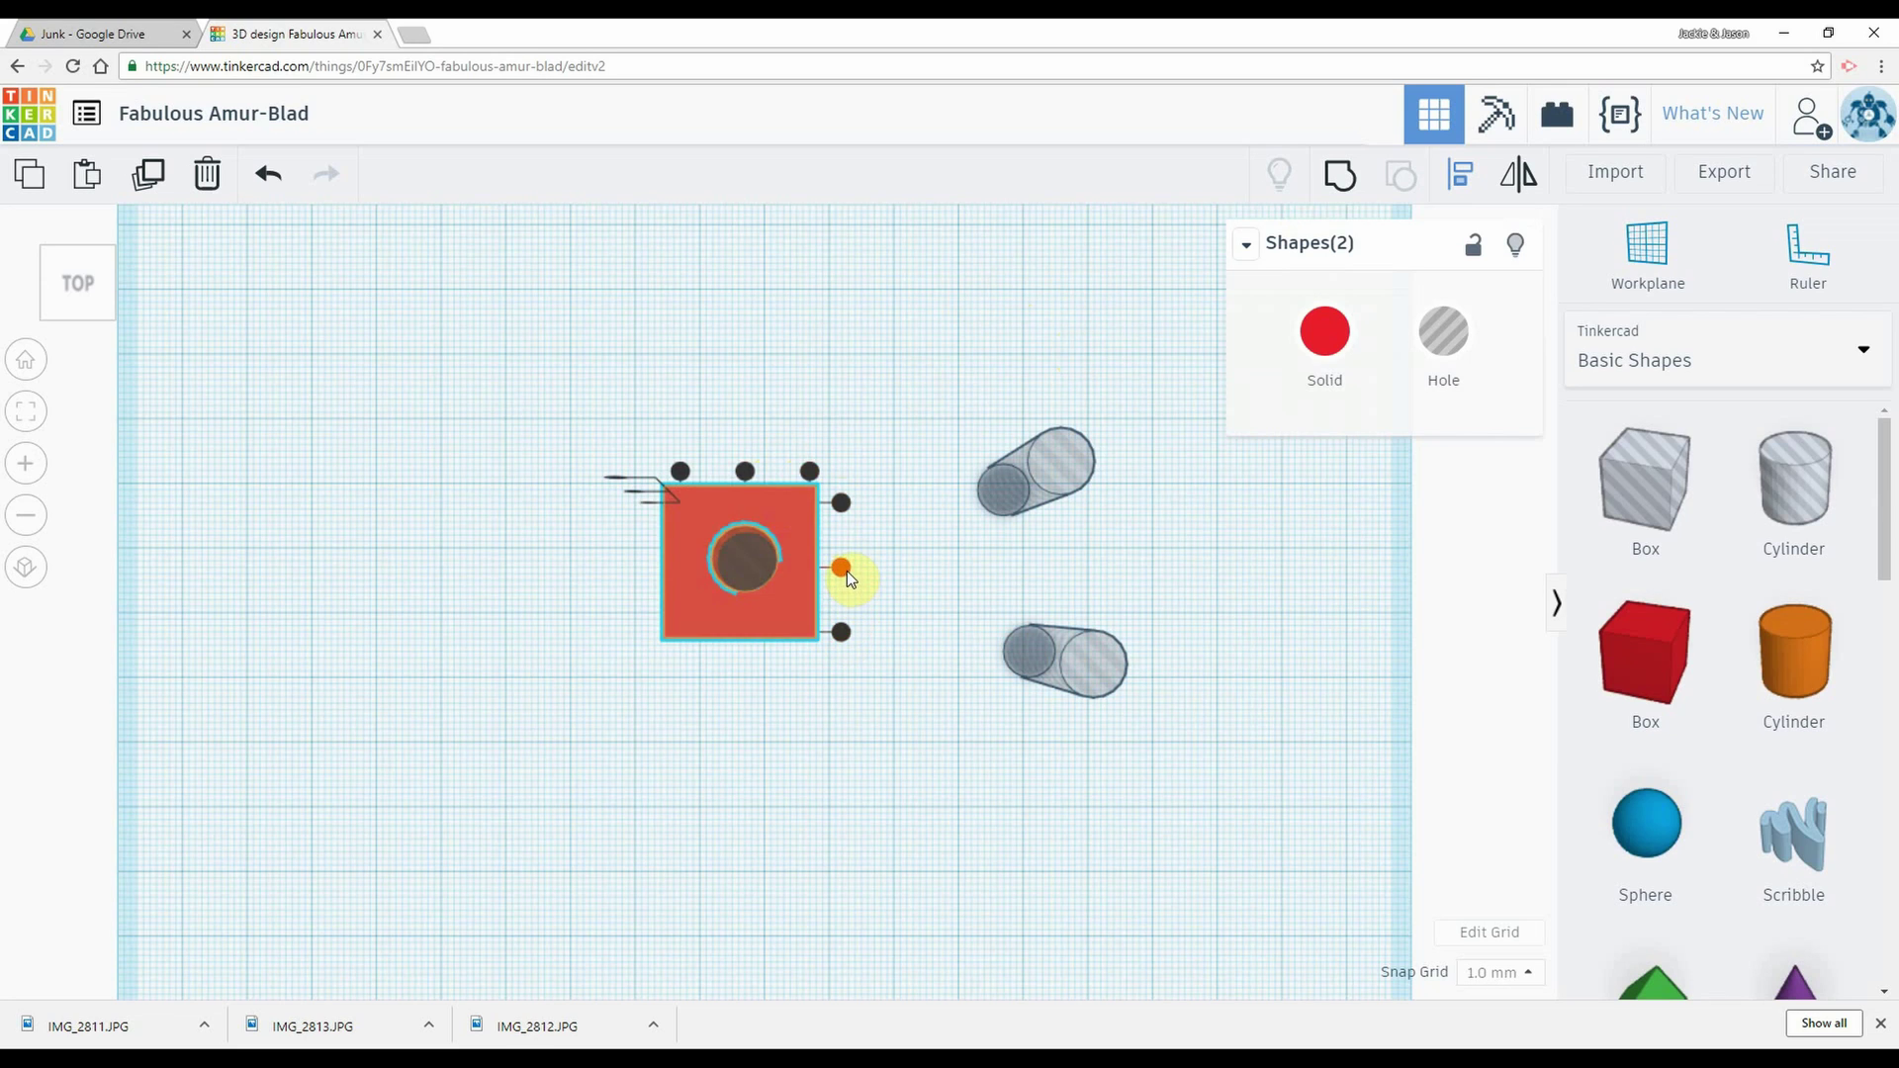
left_click(744, 471)
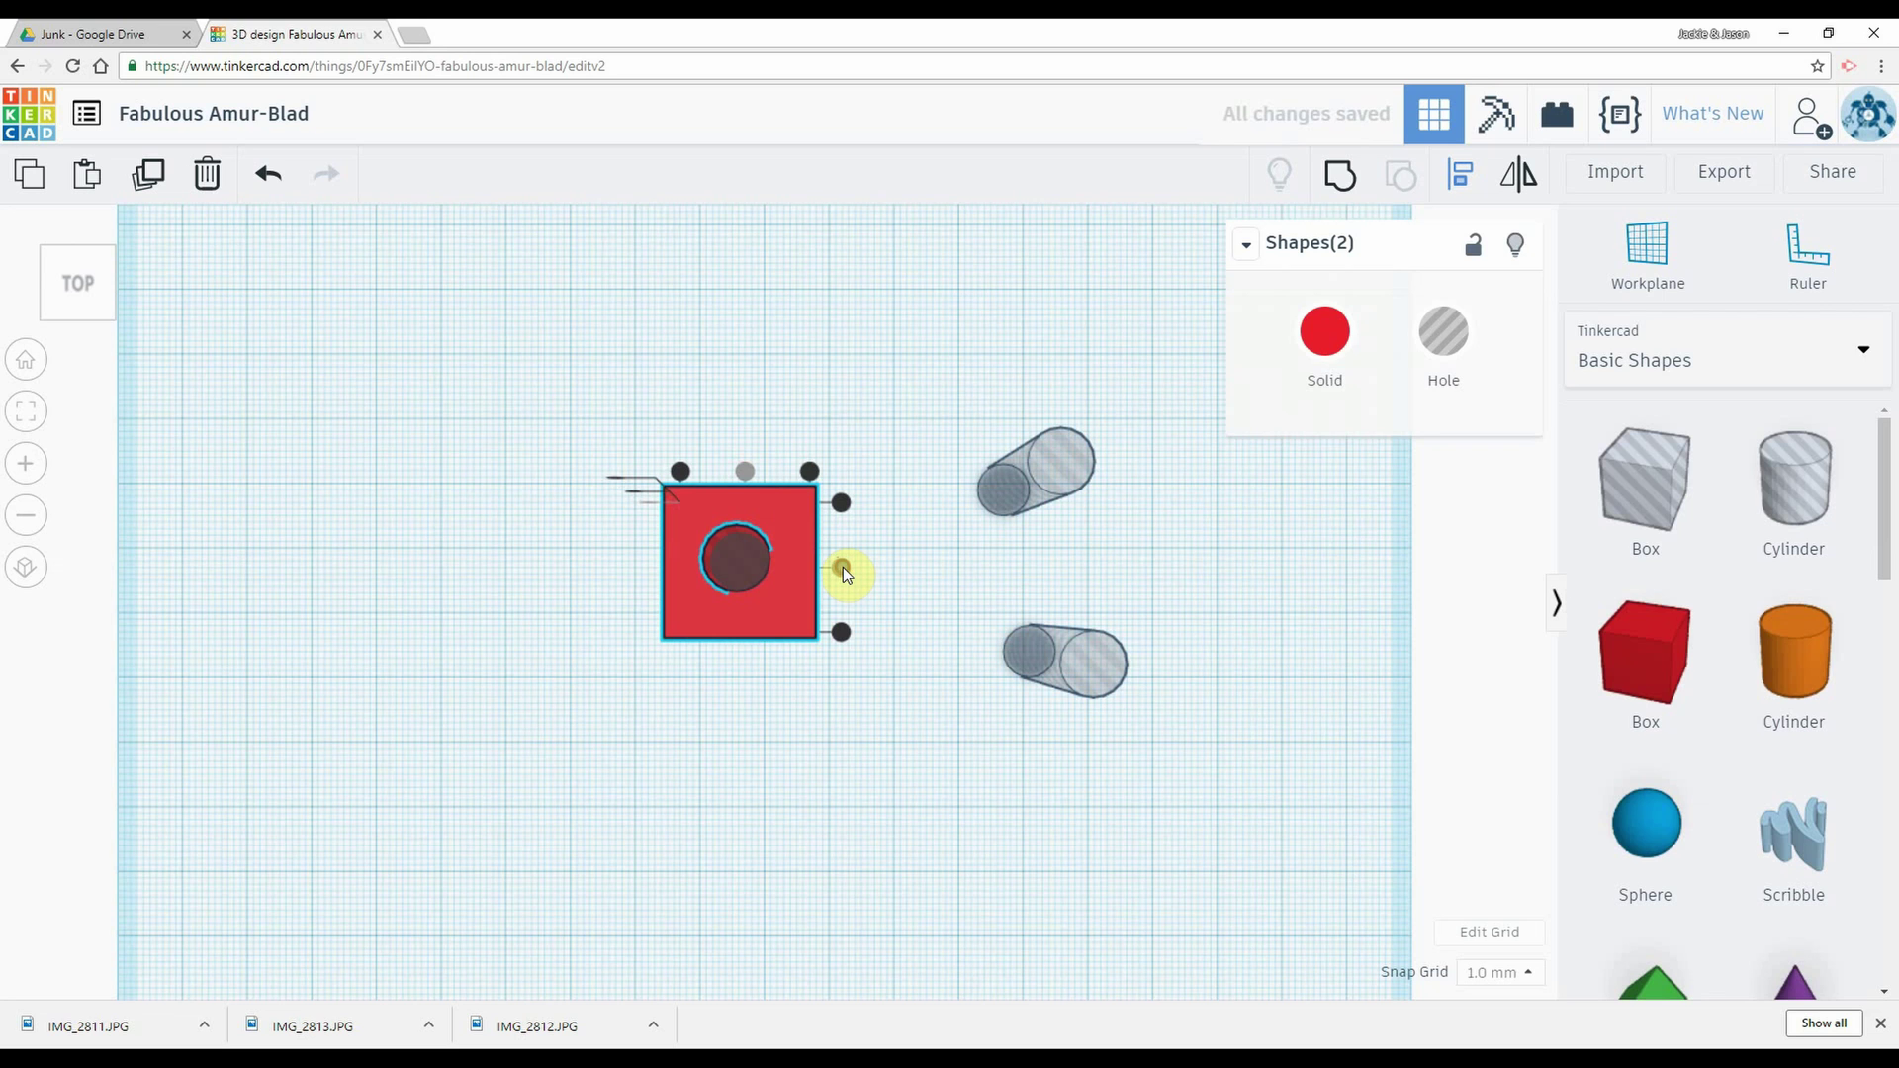
left_click(880, 582)
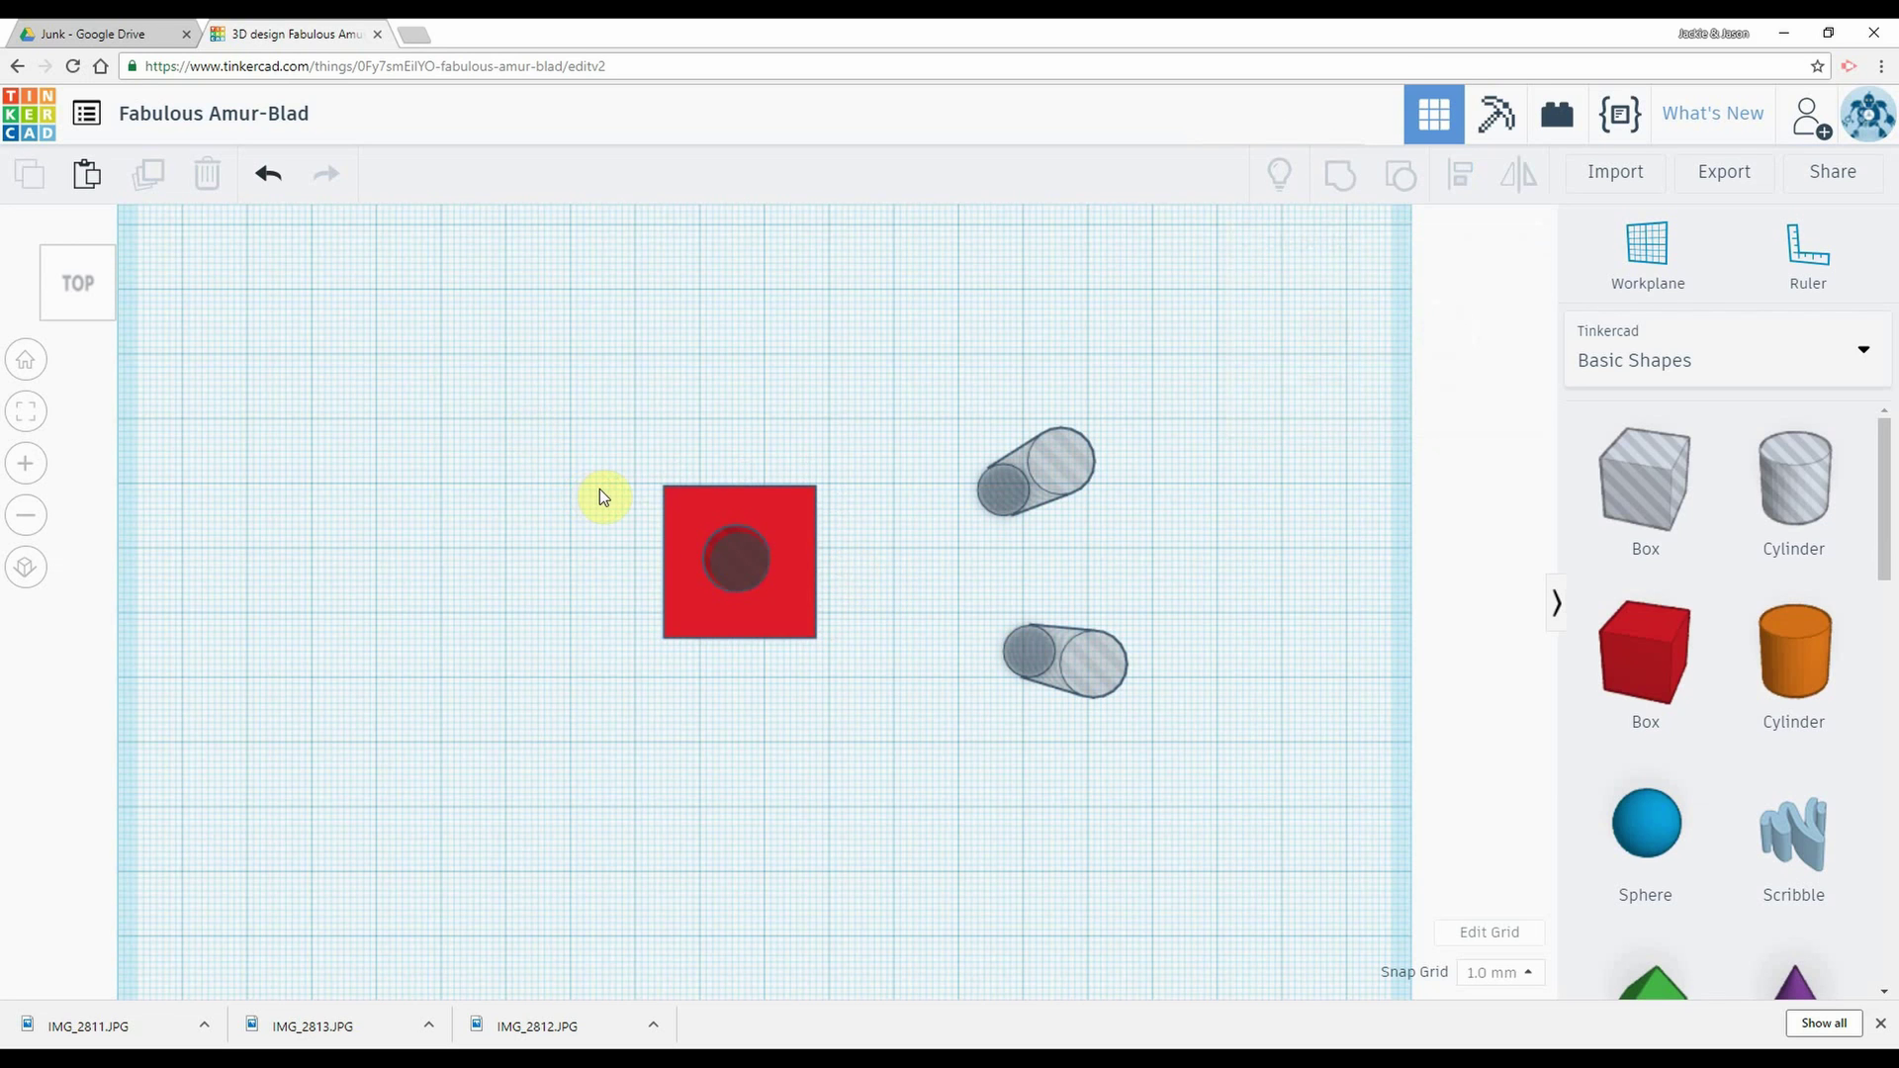
Step: Lower the hole cylinder into the red box, undo that, then group box and cylinder
scroll(569, 502, "up", 5)
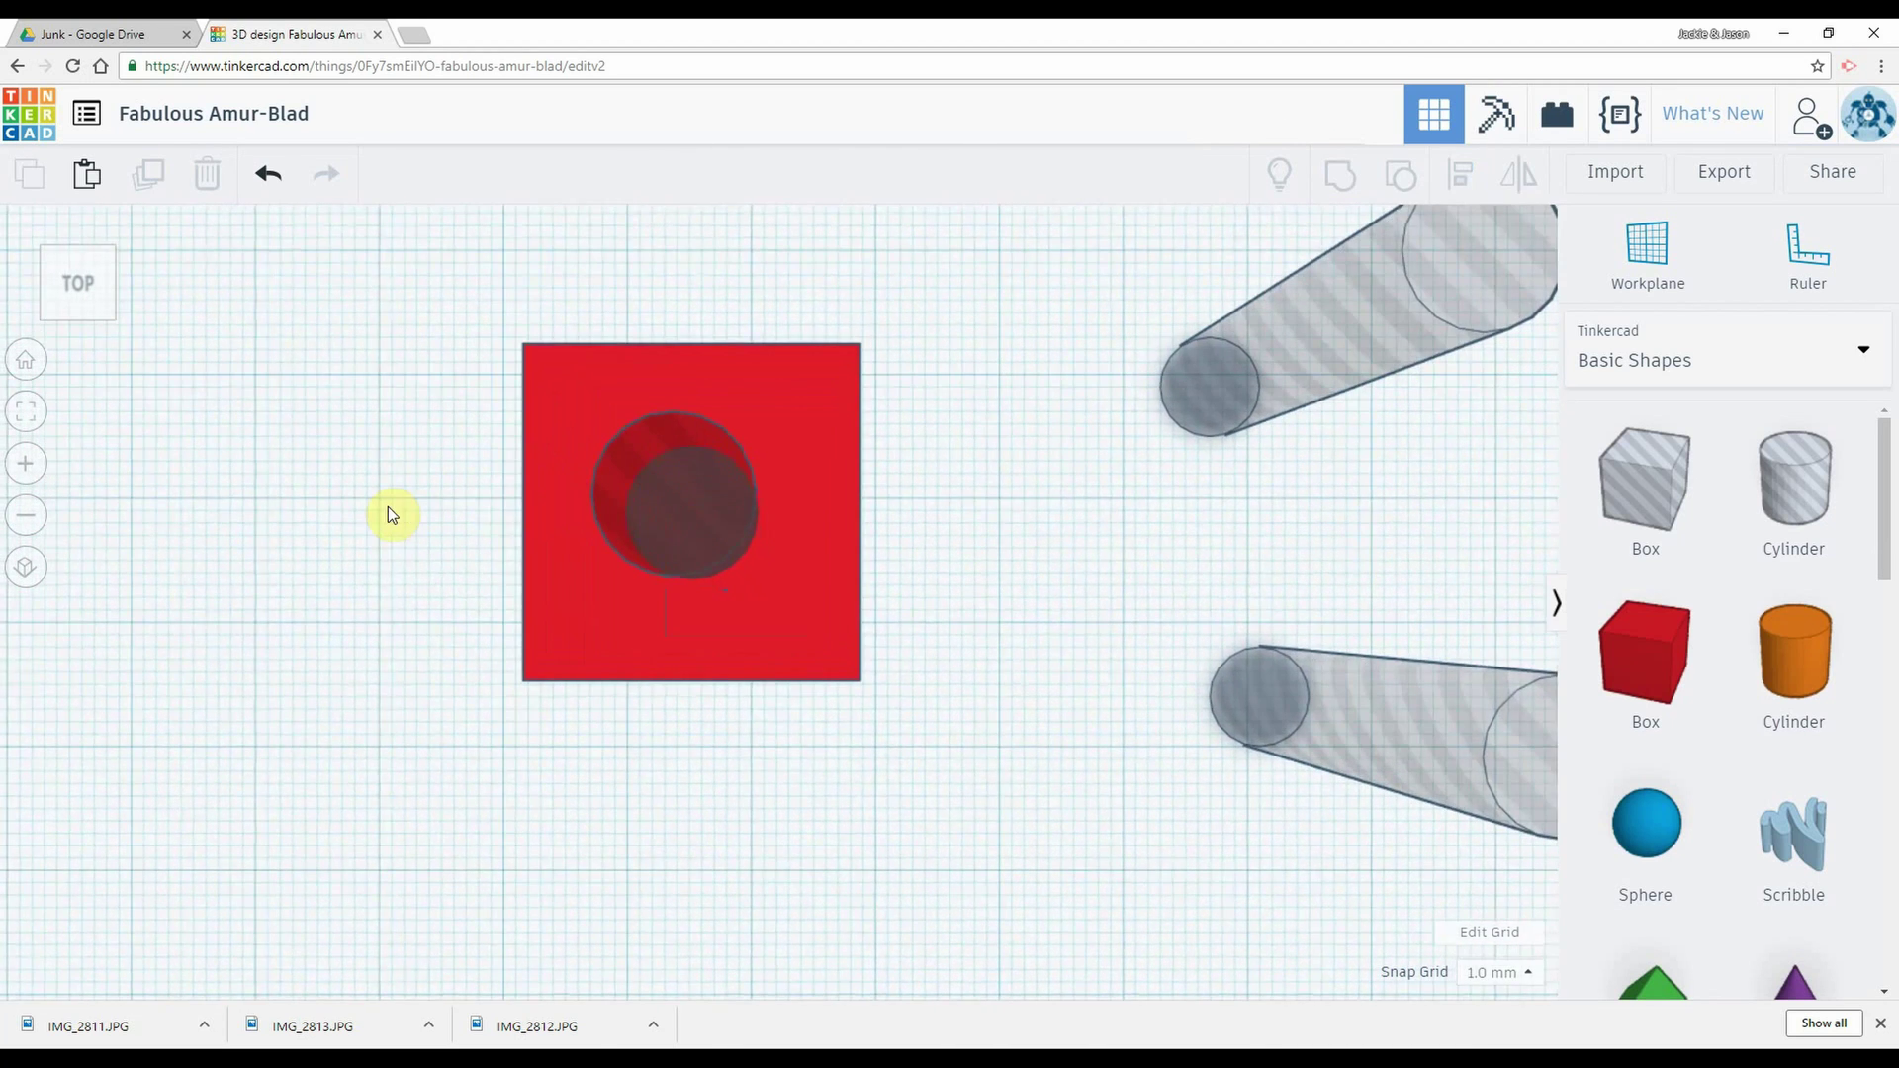
right_click_drag(337, 513, 505, 720)
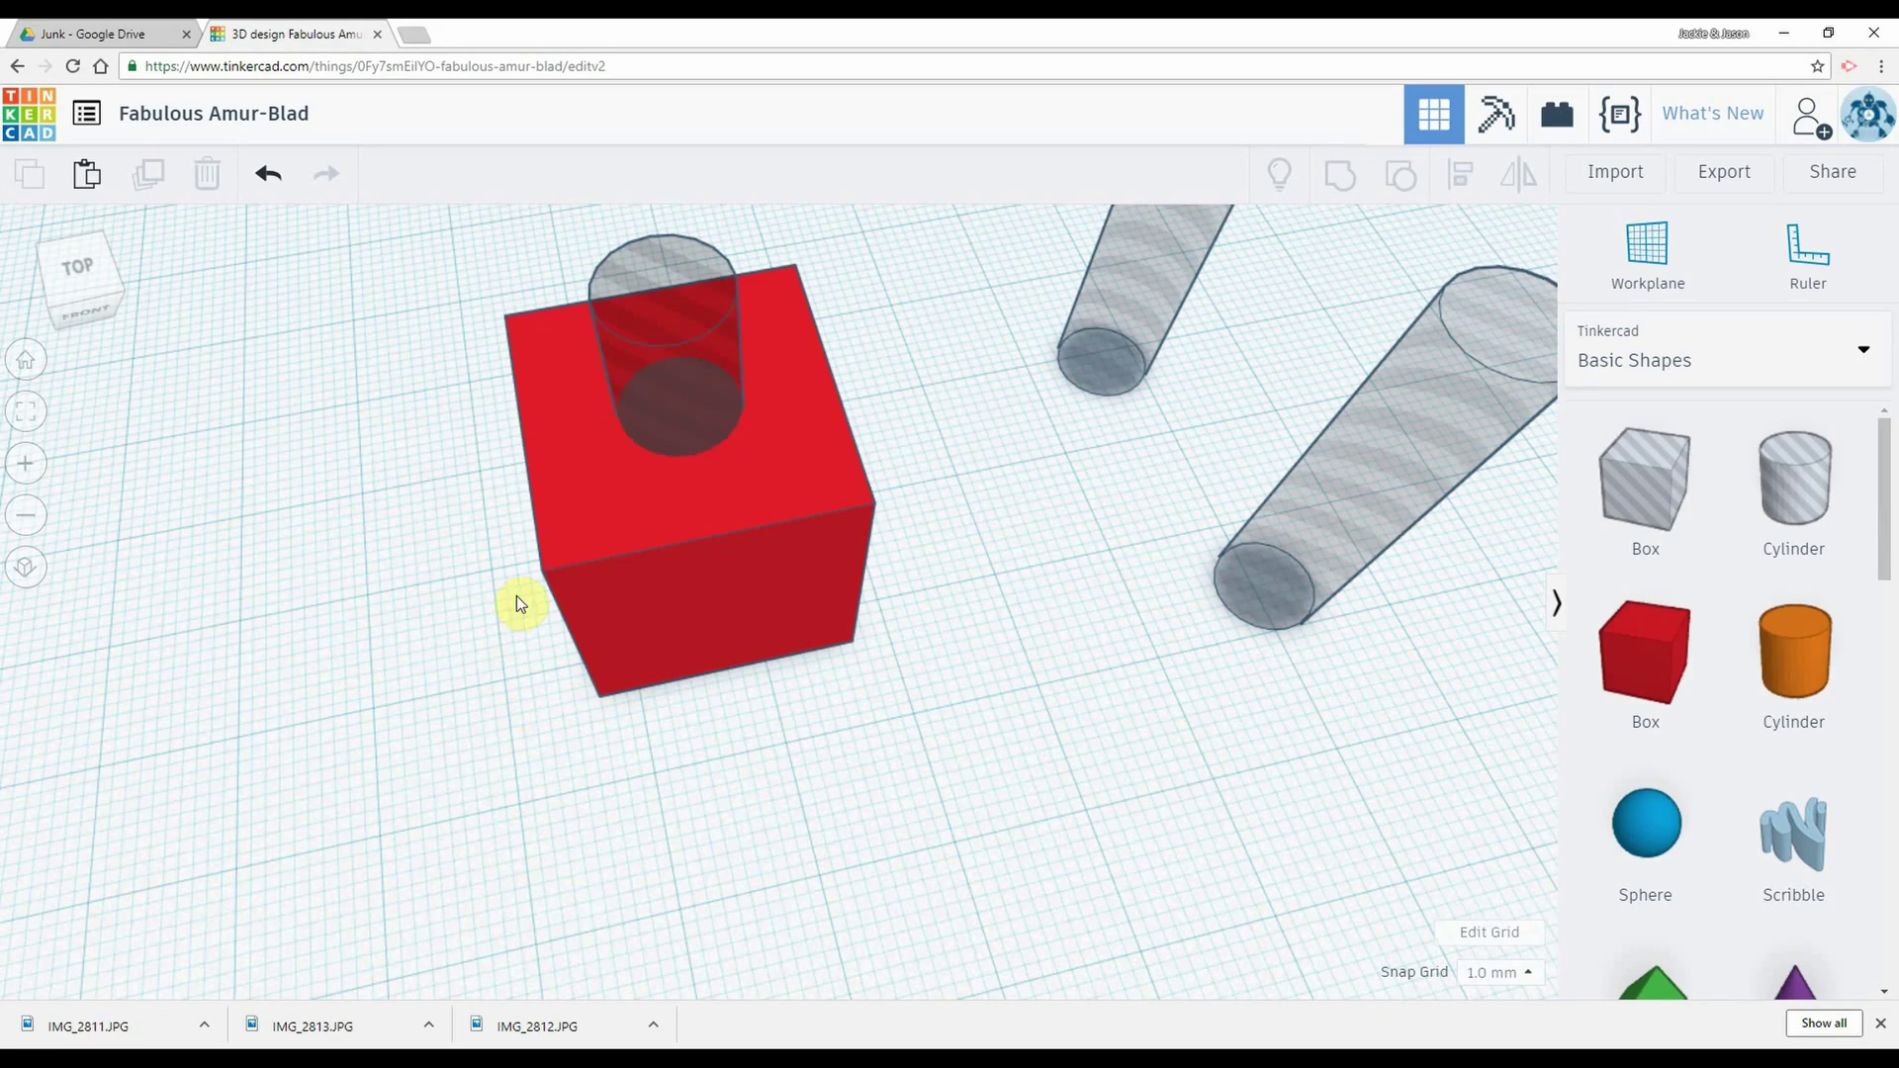
mouse_move(464, 688)
right_mouse_down()
mouse_move(527, 424)
mouse_move(465, 655)
right_mouse_up()
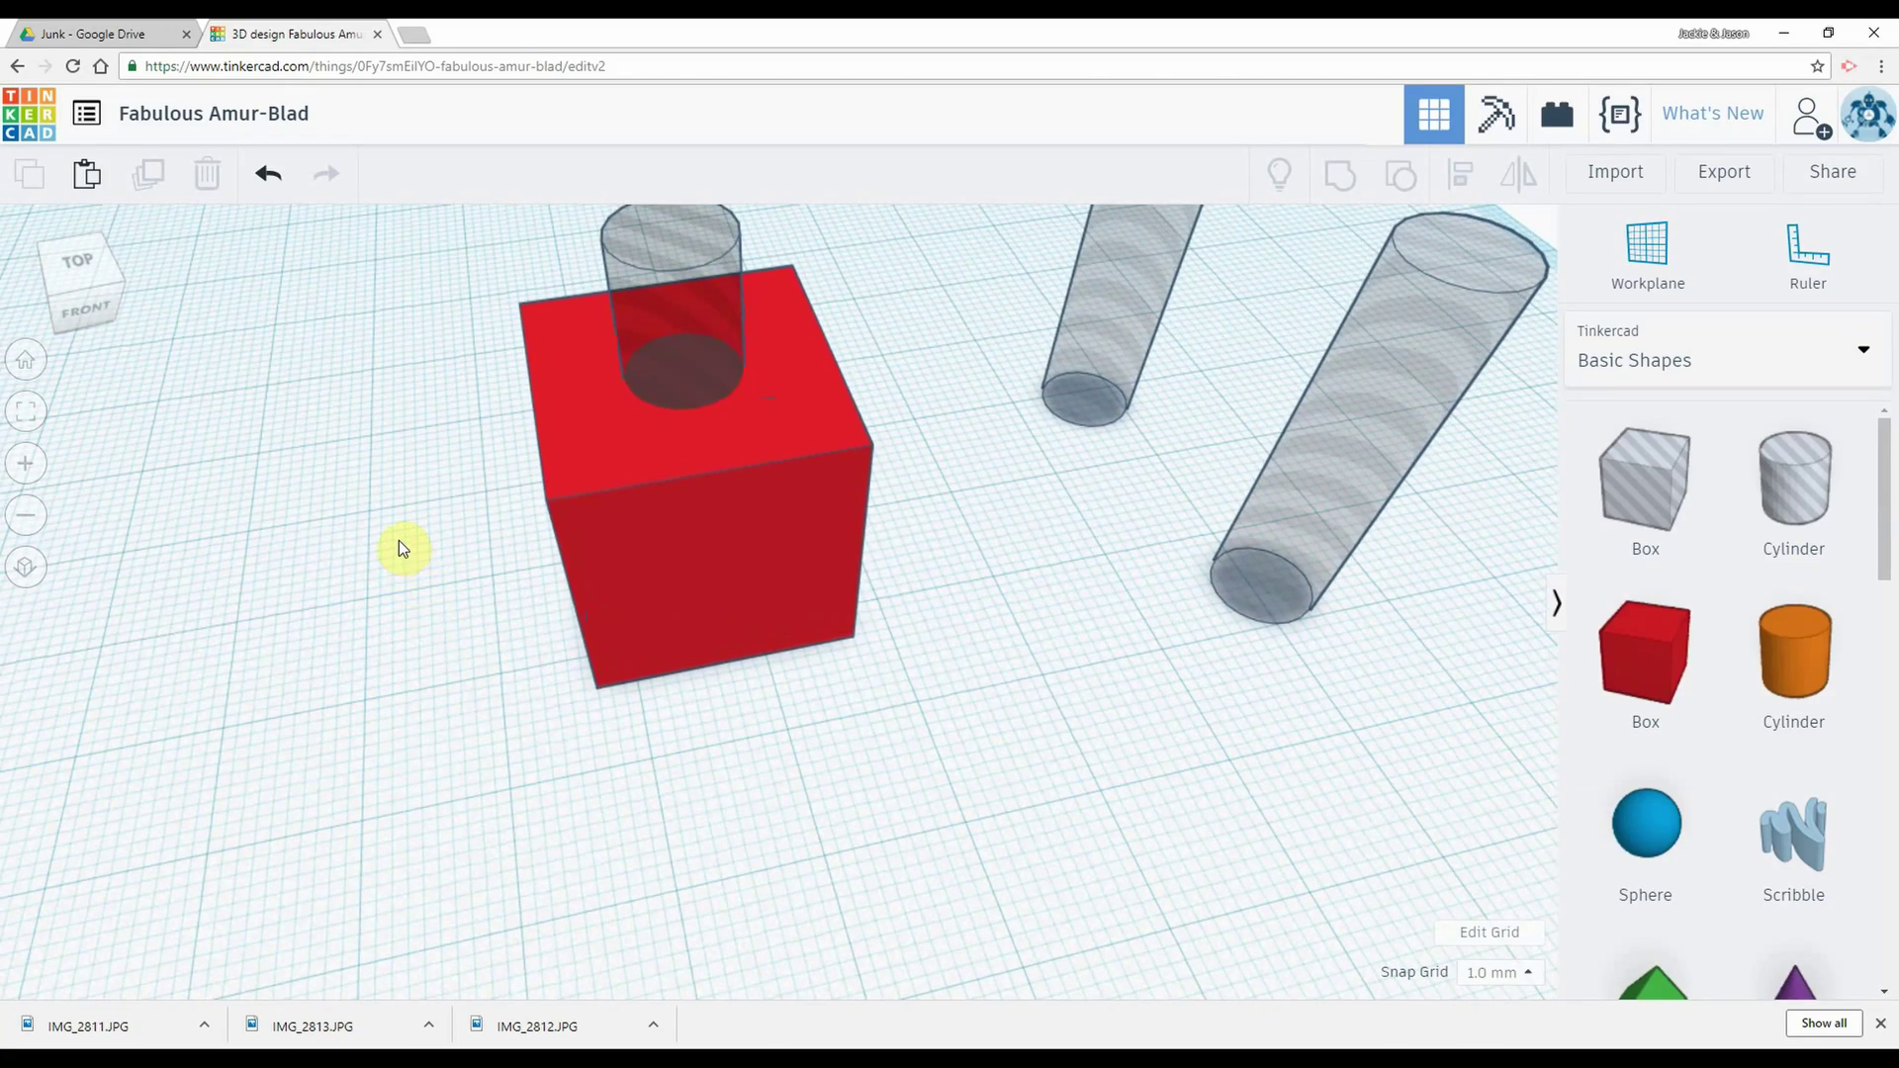
middle_click_drag(389, 535, 402, 616)
left_click(708, 444)
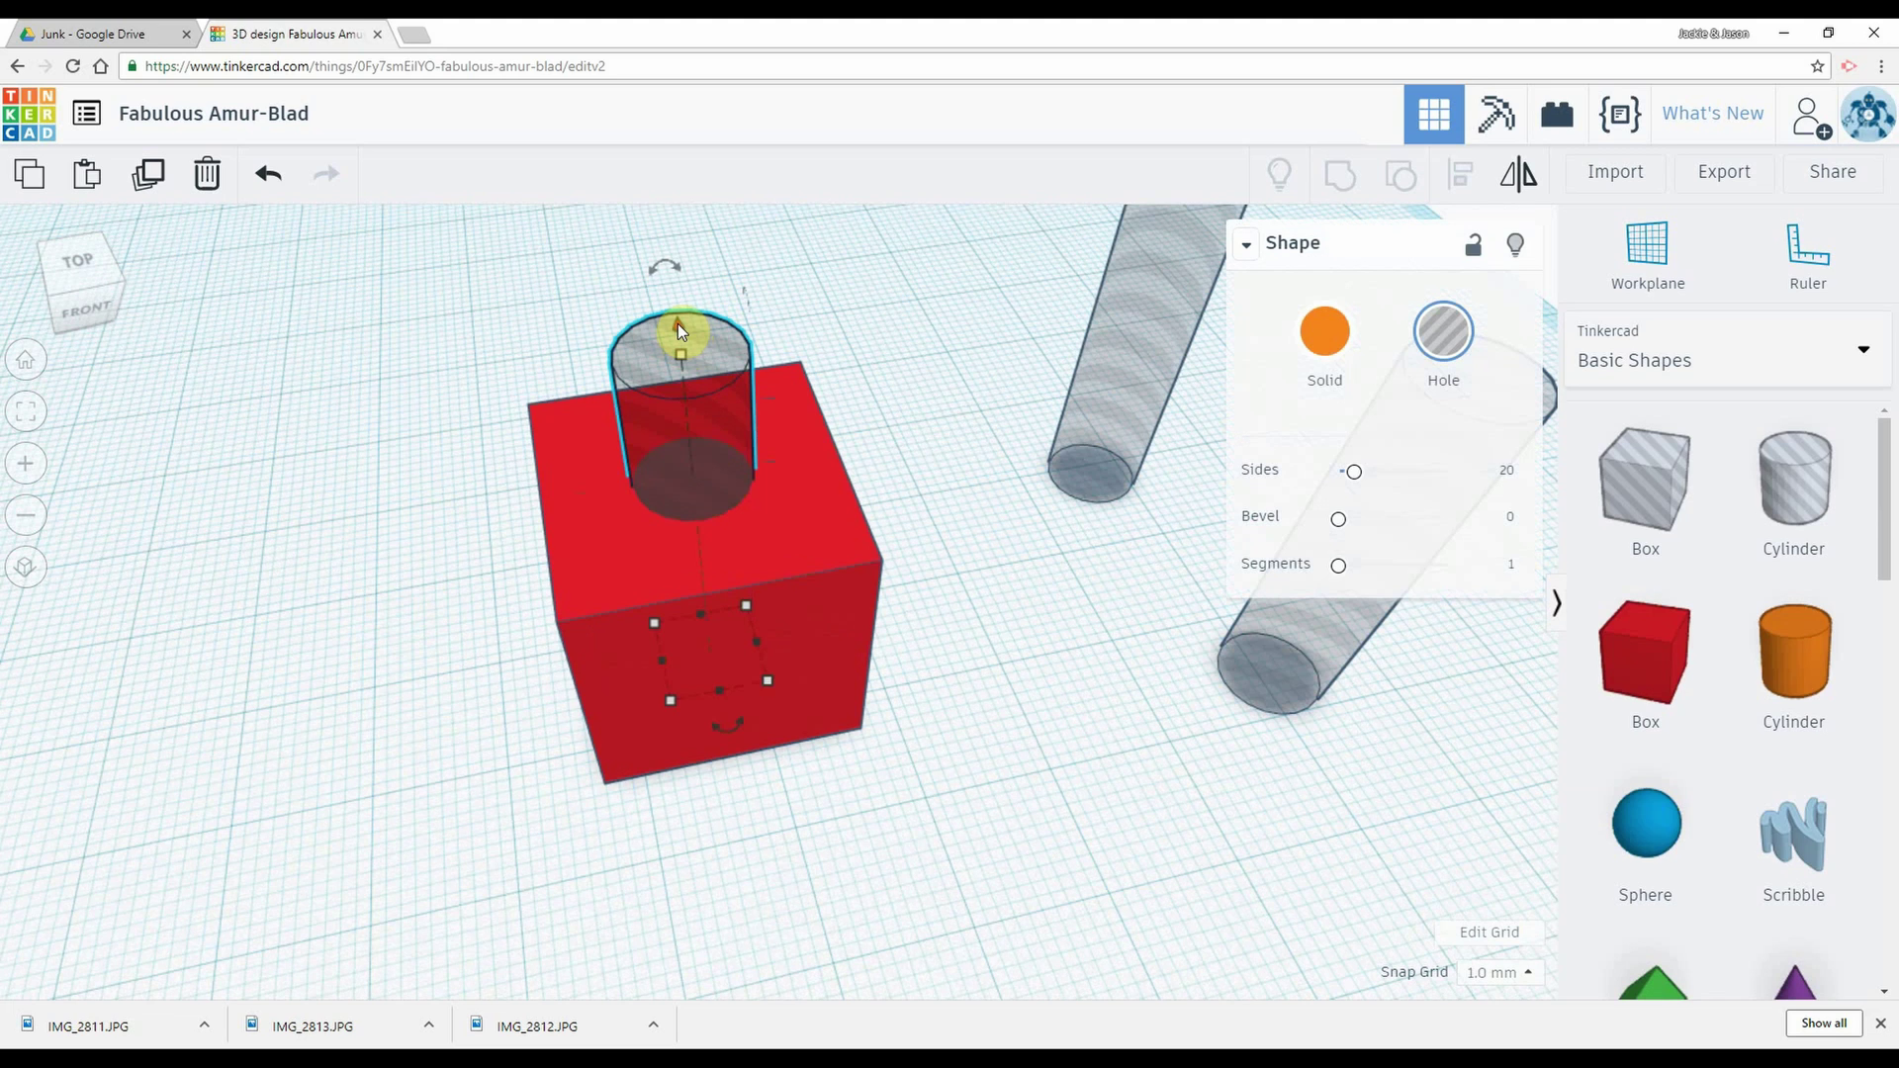
left_click_drag(678, 324, 675, 364)
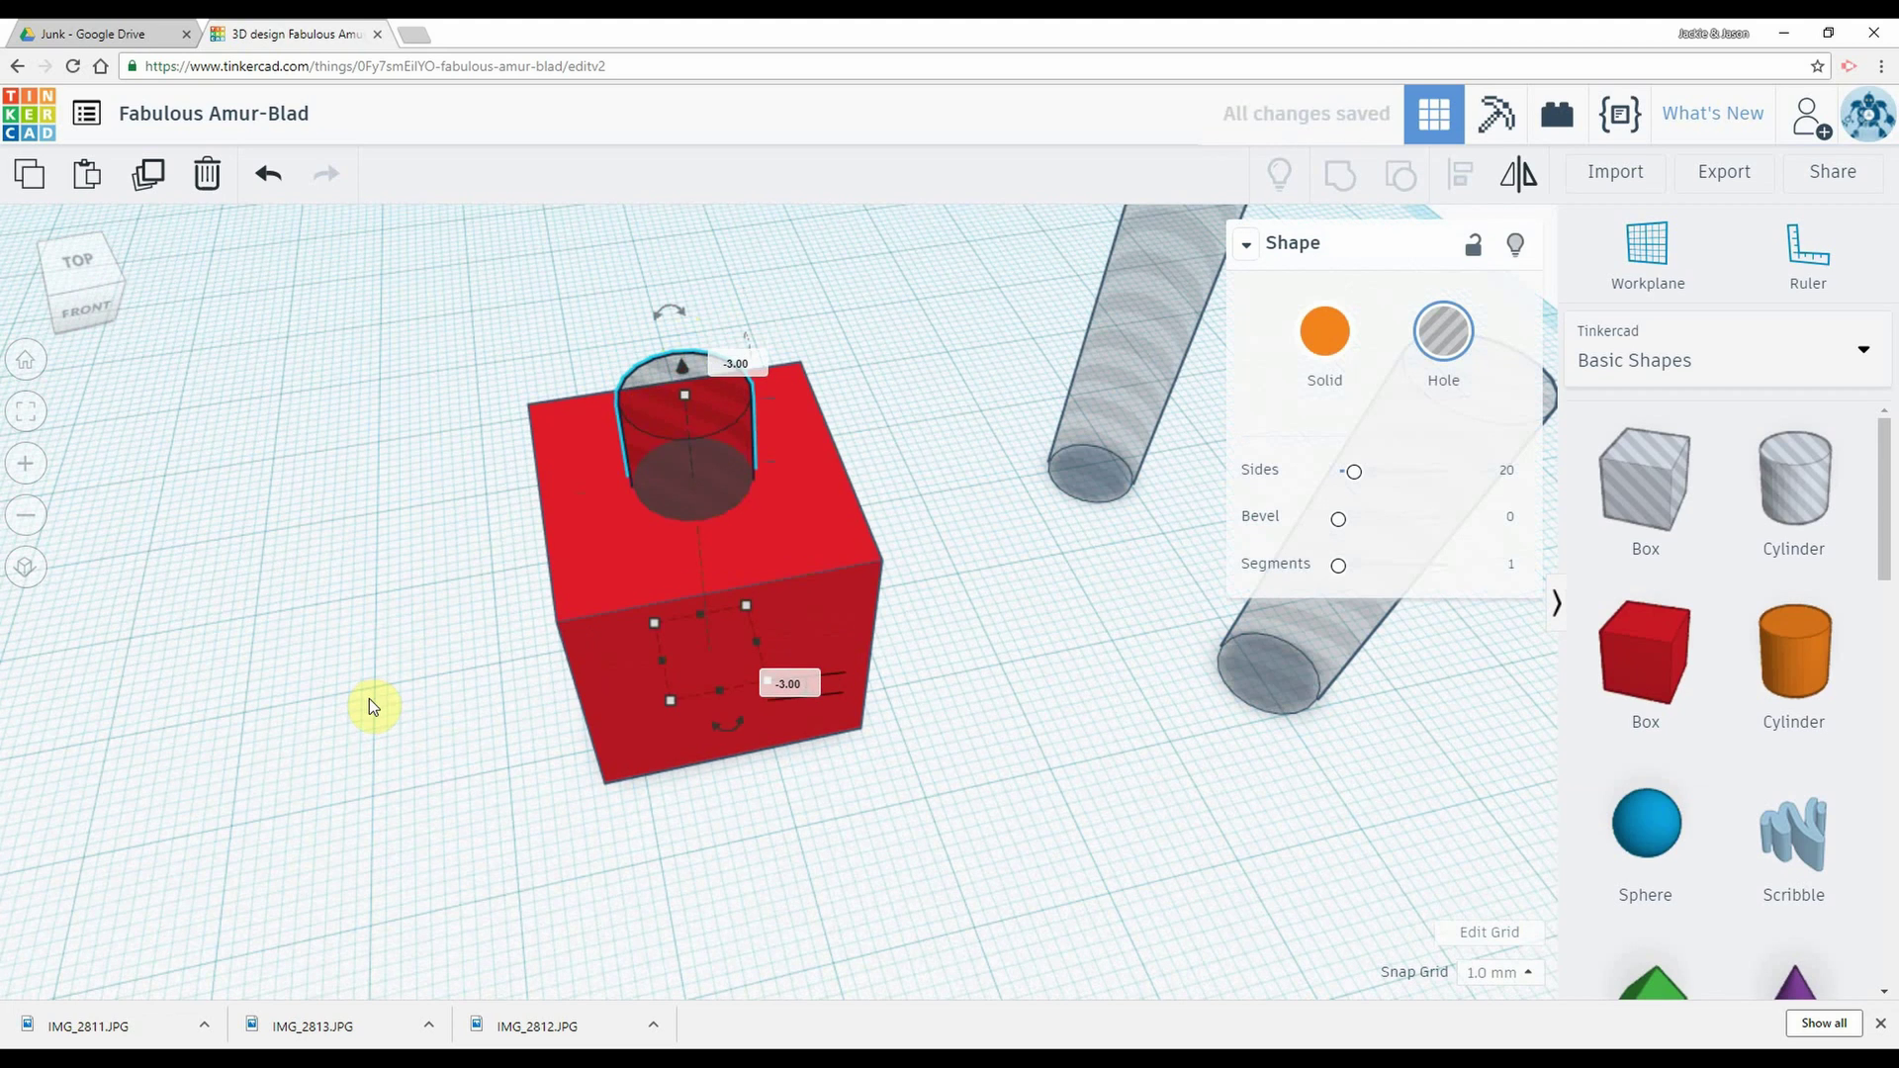
right_click_drag(372, 696, 573, 419)
key("ctrl+z")
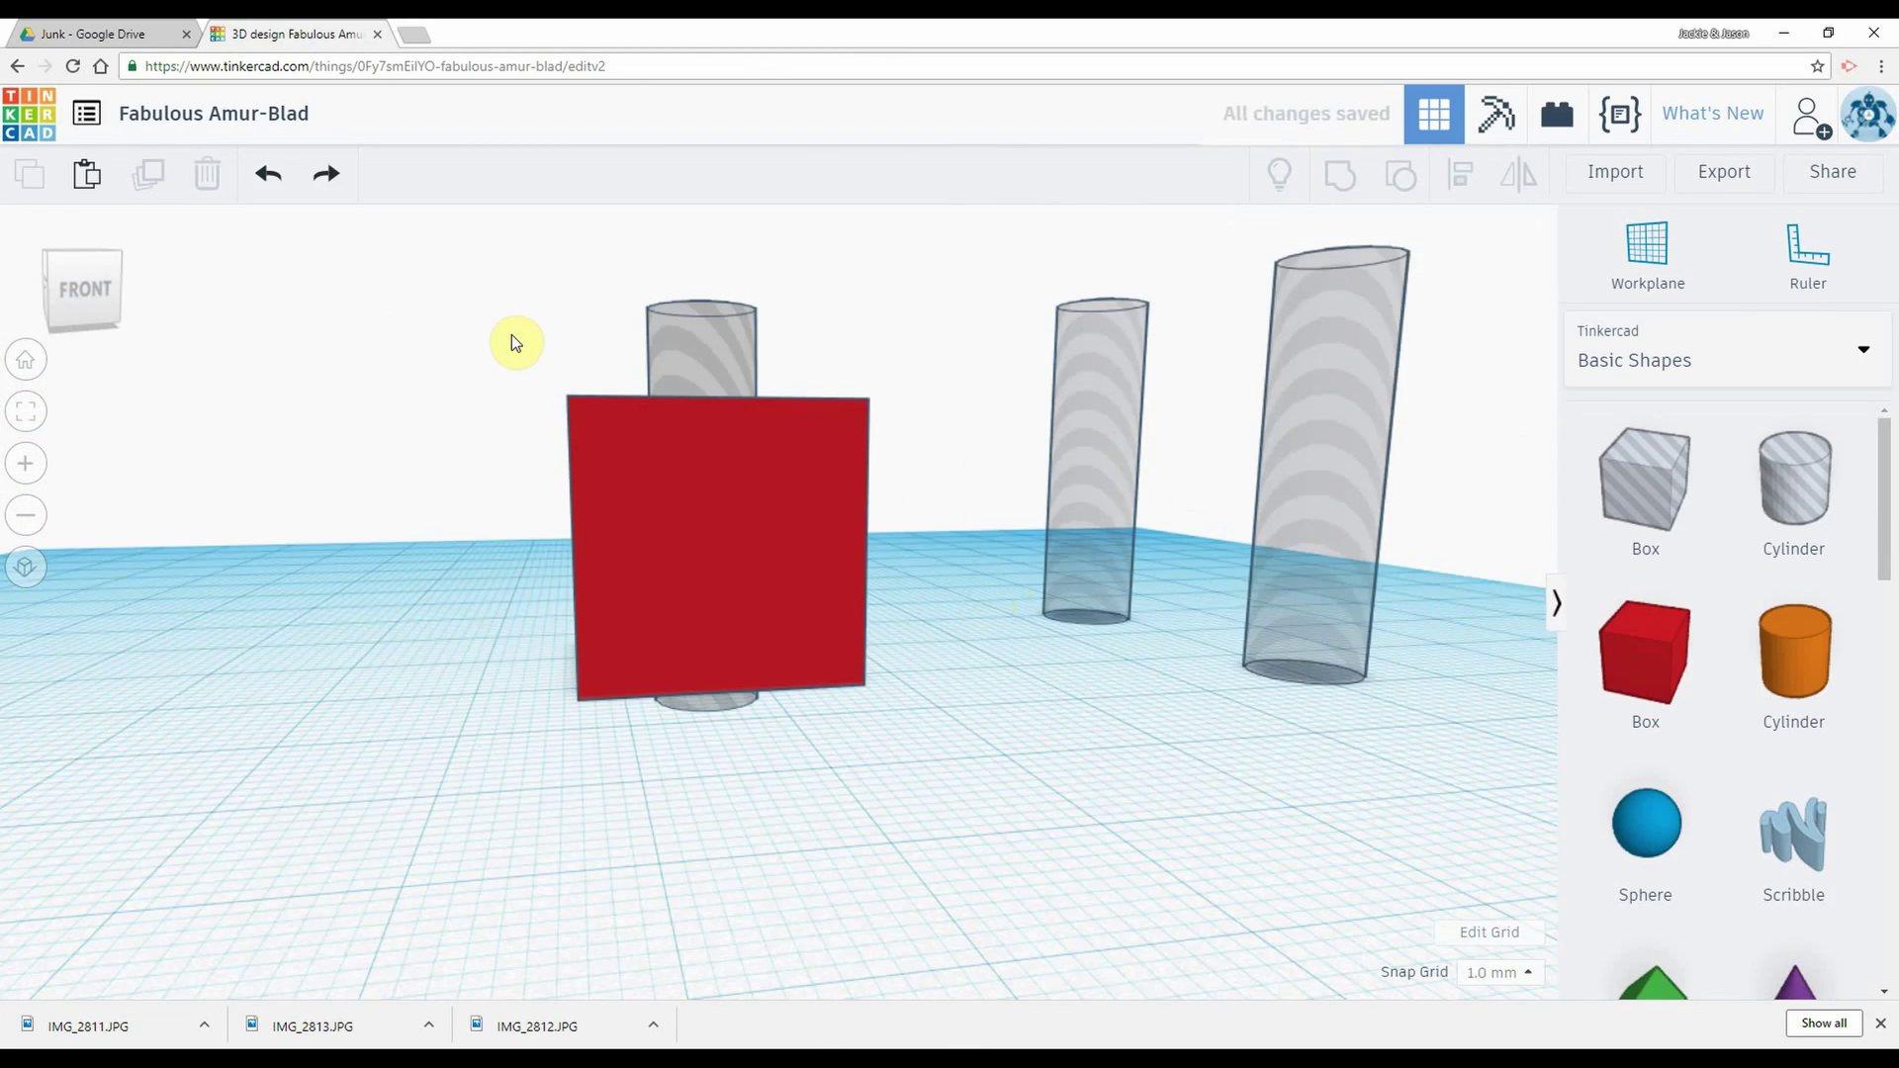
left_click_drag(434, 275, 940, 751)
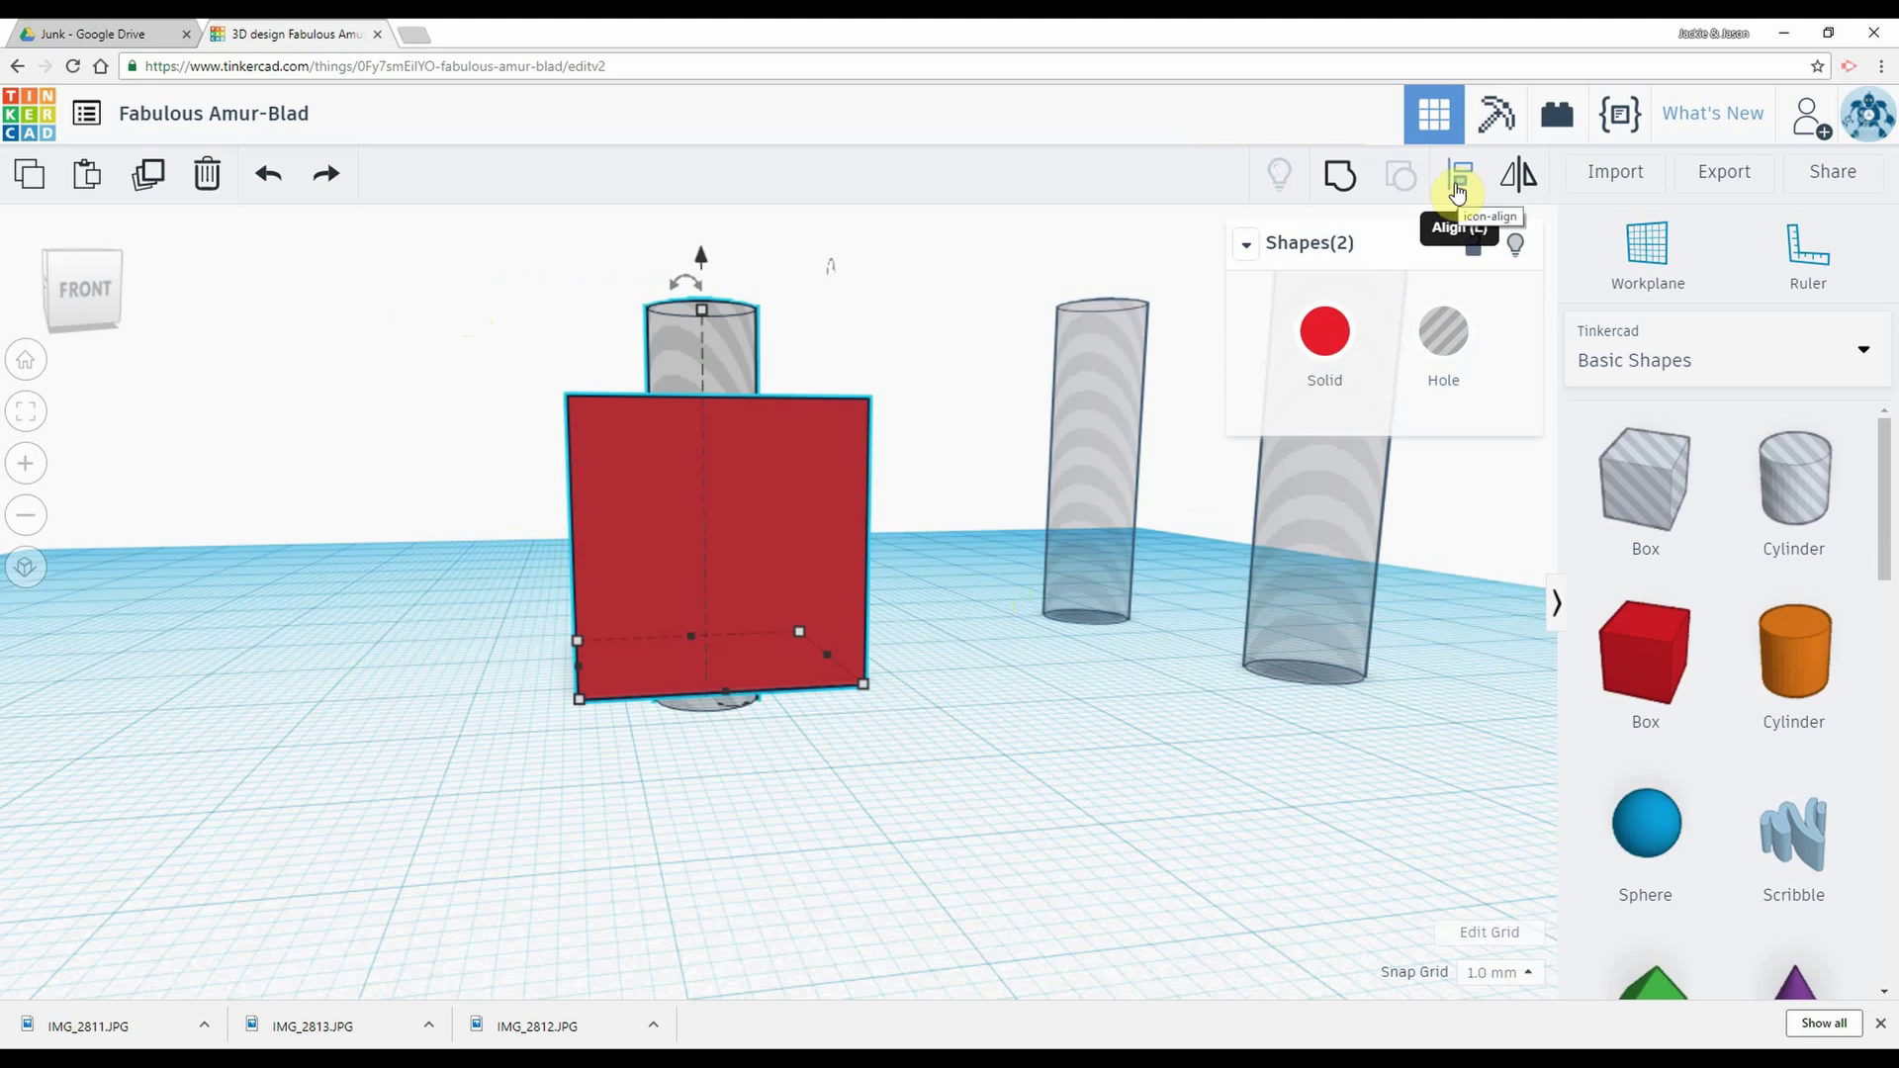
left_click(1345, 189)
Step: Orbit around the cube to inspect the 8 mm hole through its top
left_click(459, 404)
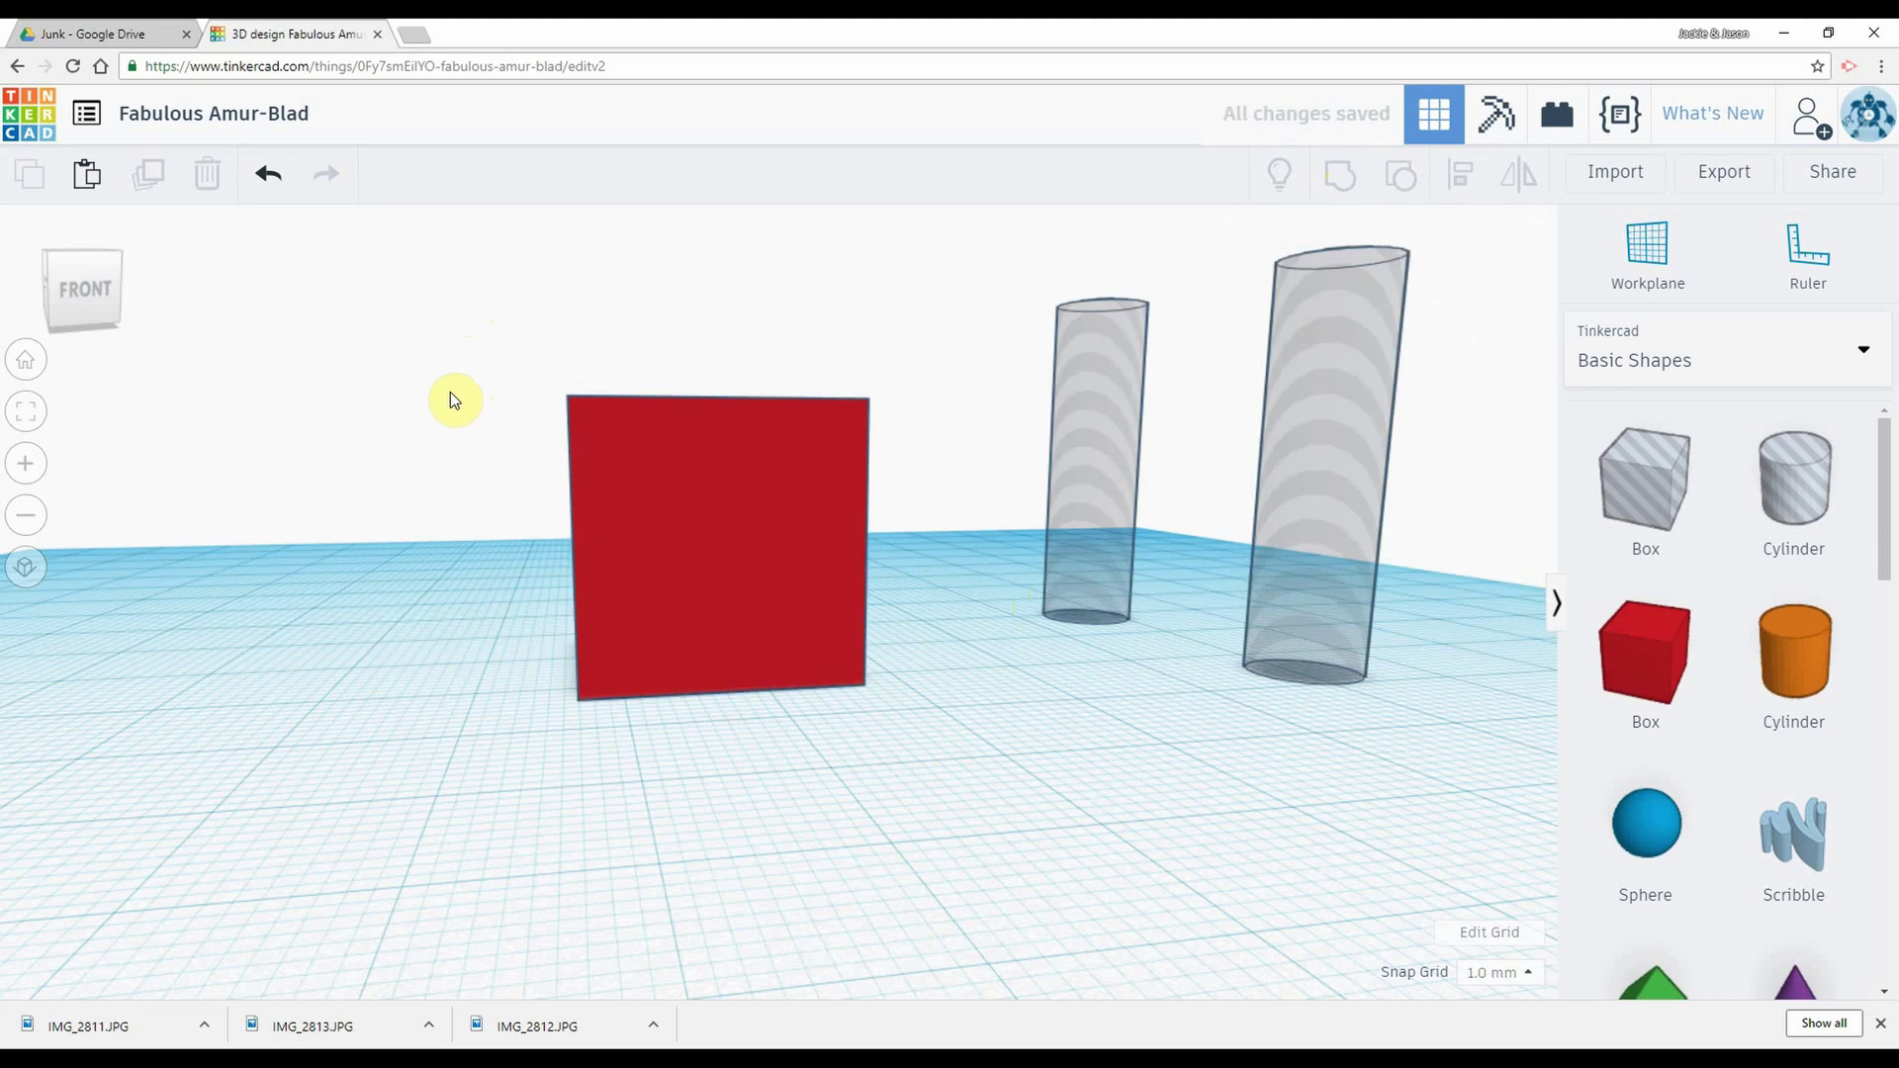
right_click_drag(450, 398, 429, 735)
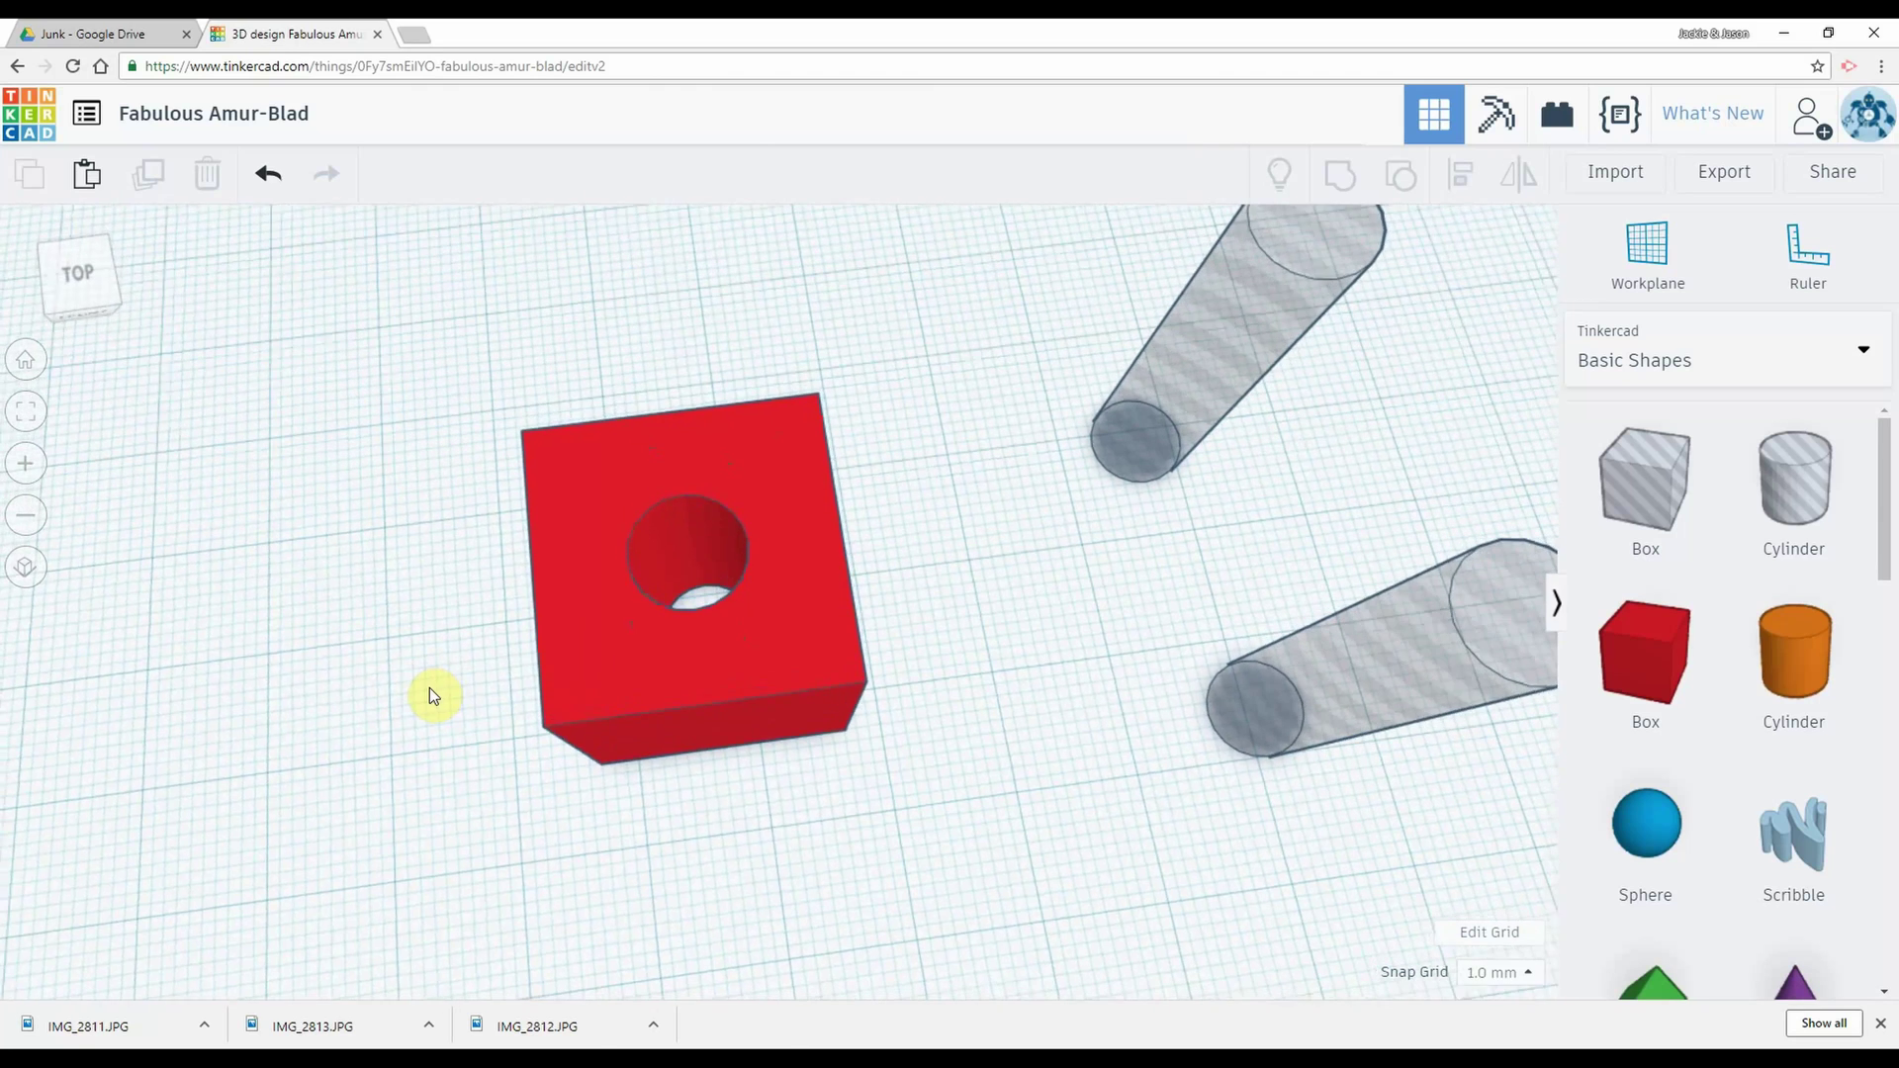
right_click_drag(589, 602, 677, 612)
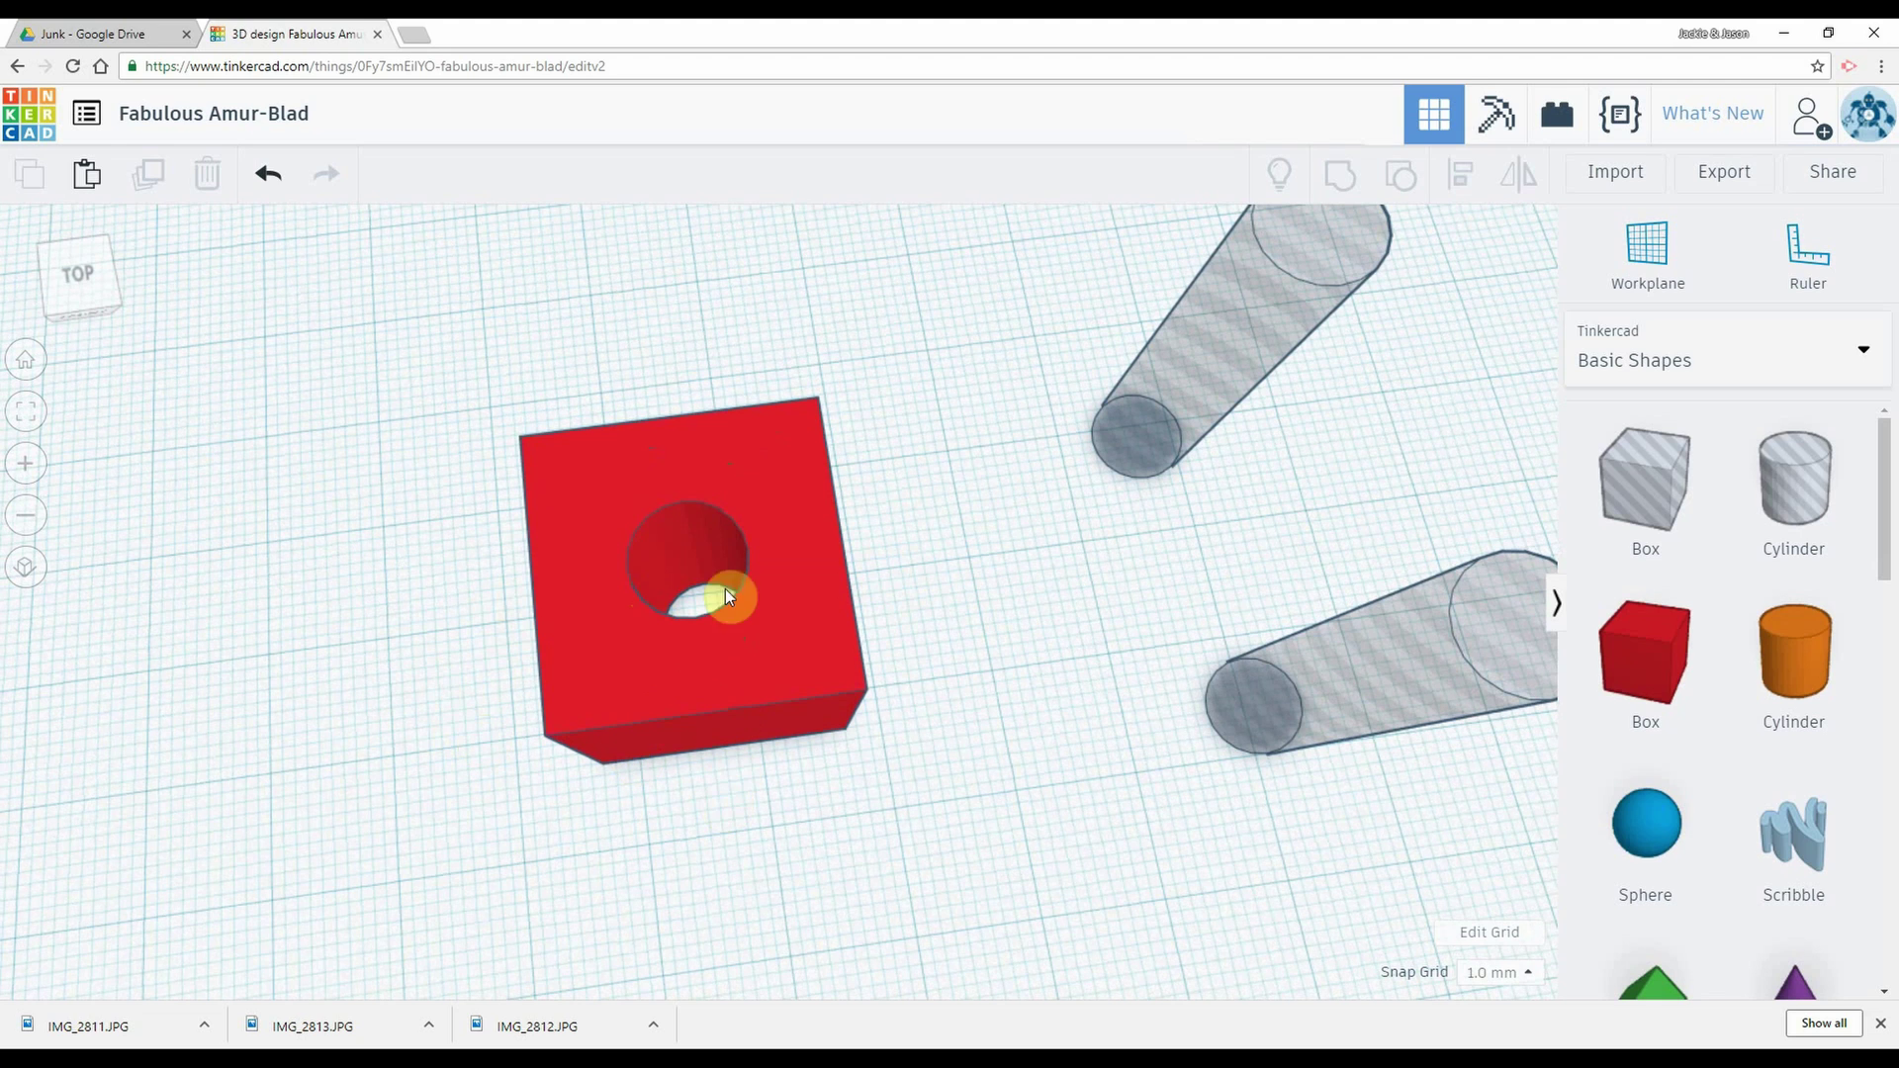
right_click_drag(448, 560, 407, 657)
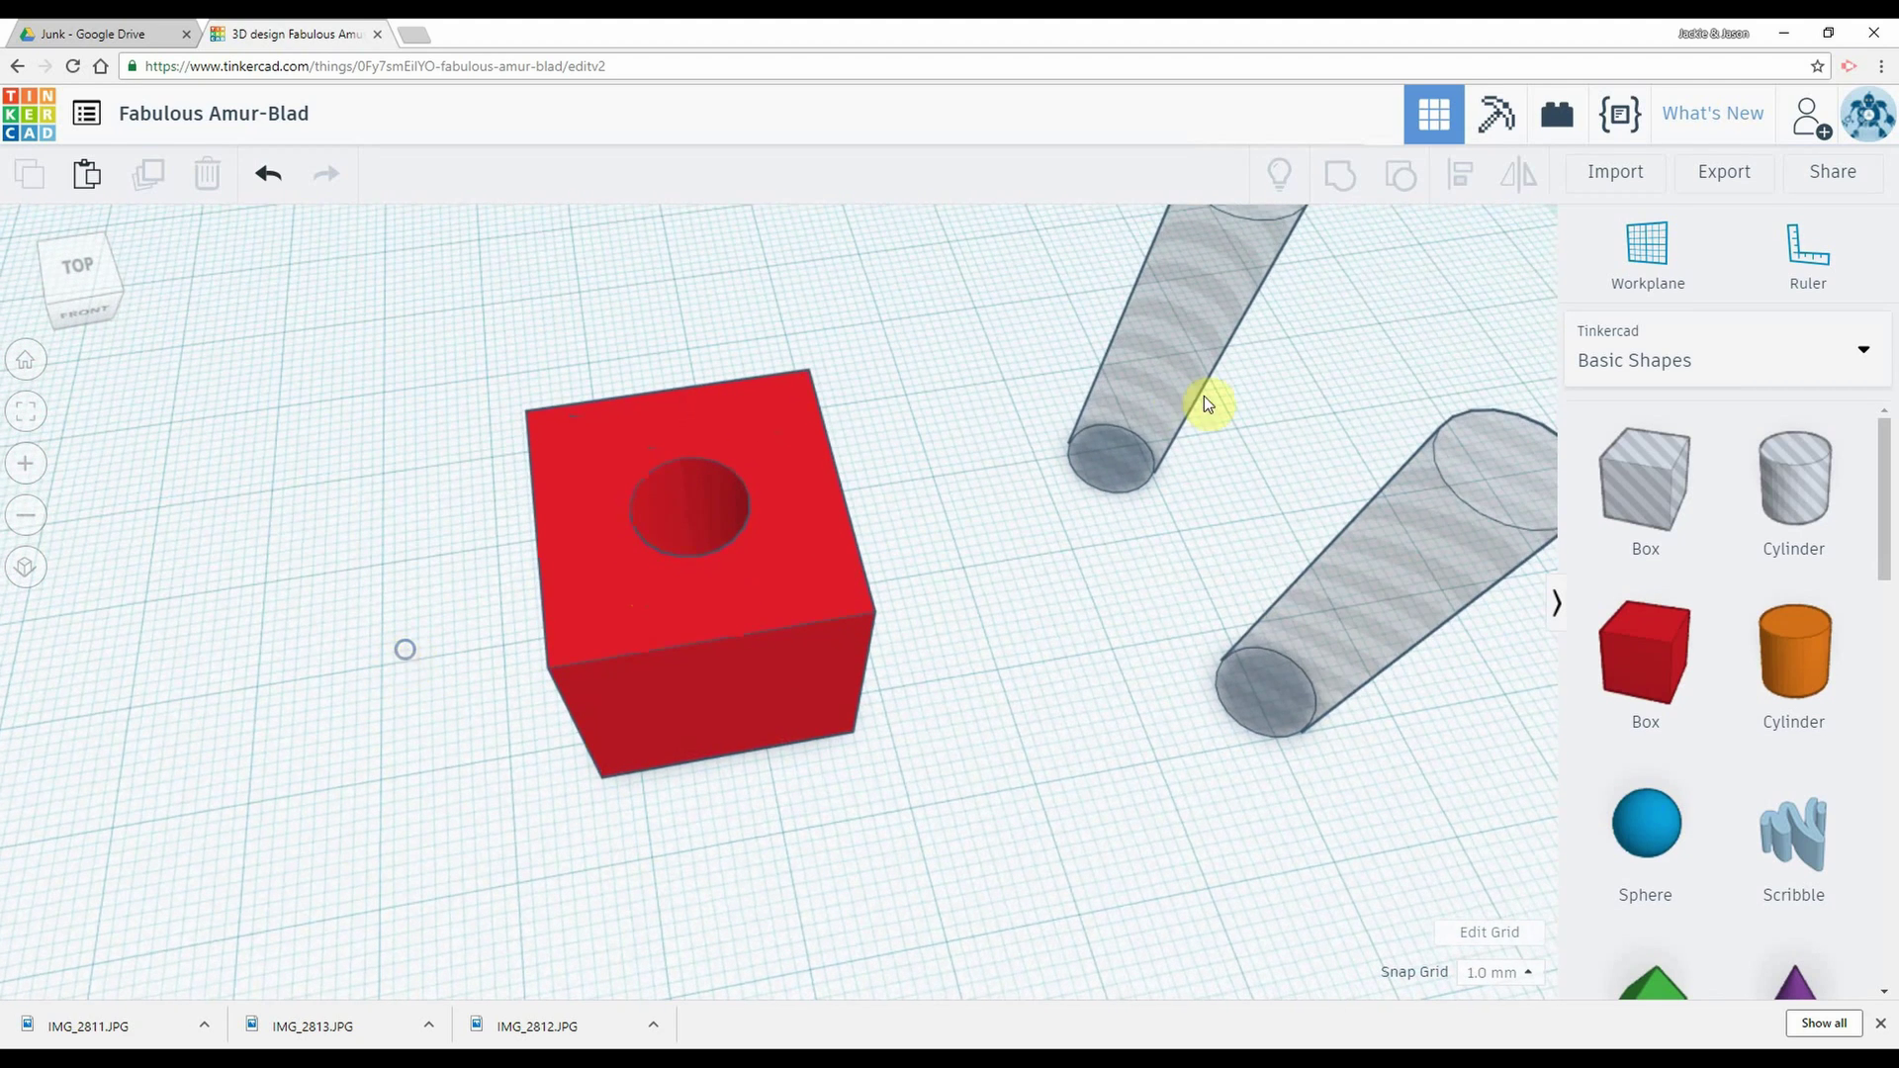
Step: Rotate the upper spare hole cylinder 90° so it lies flat
left_click(1158, 391)
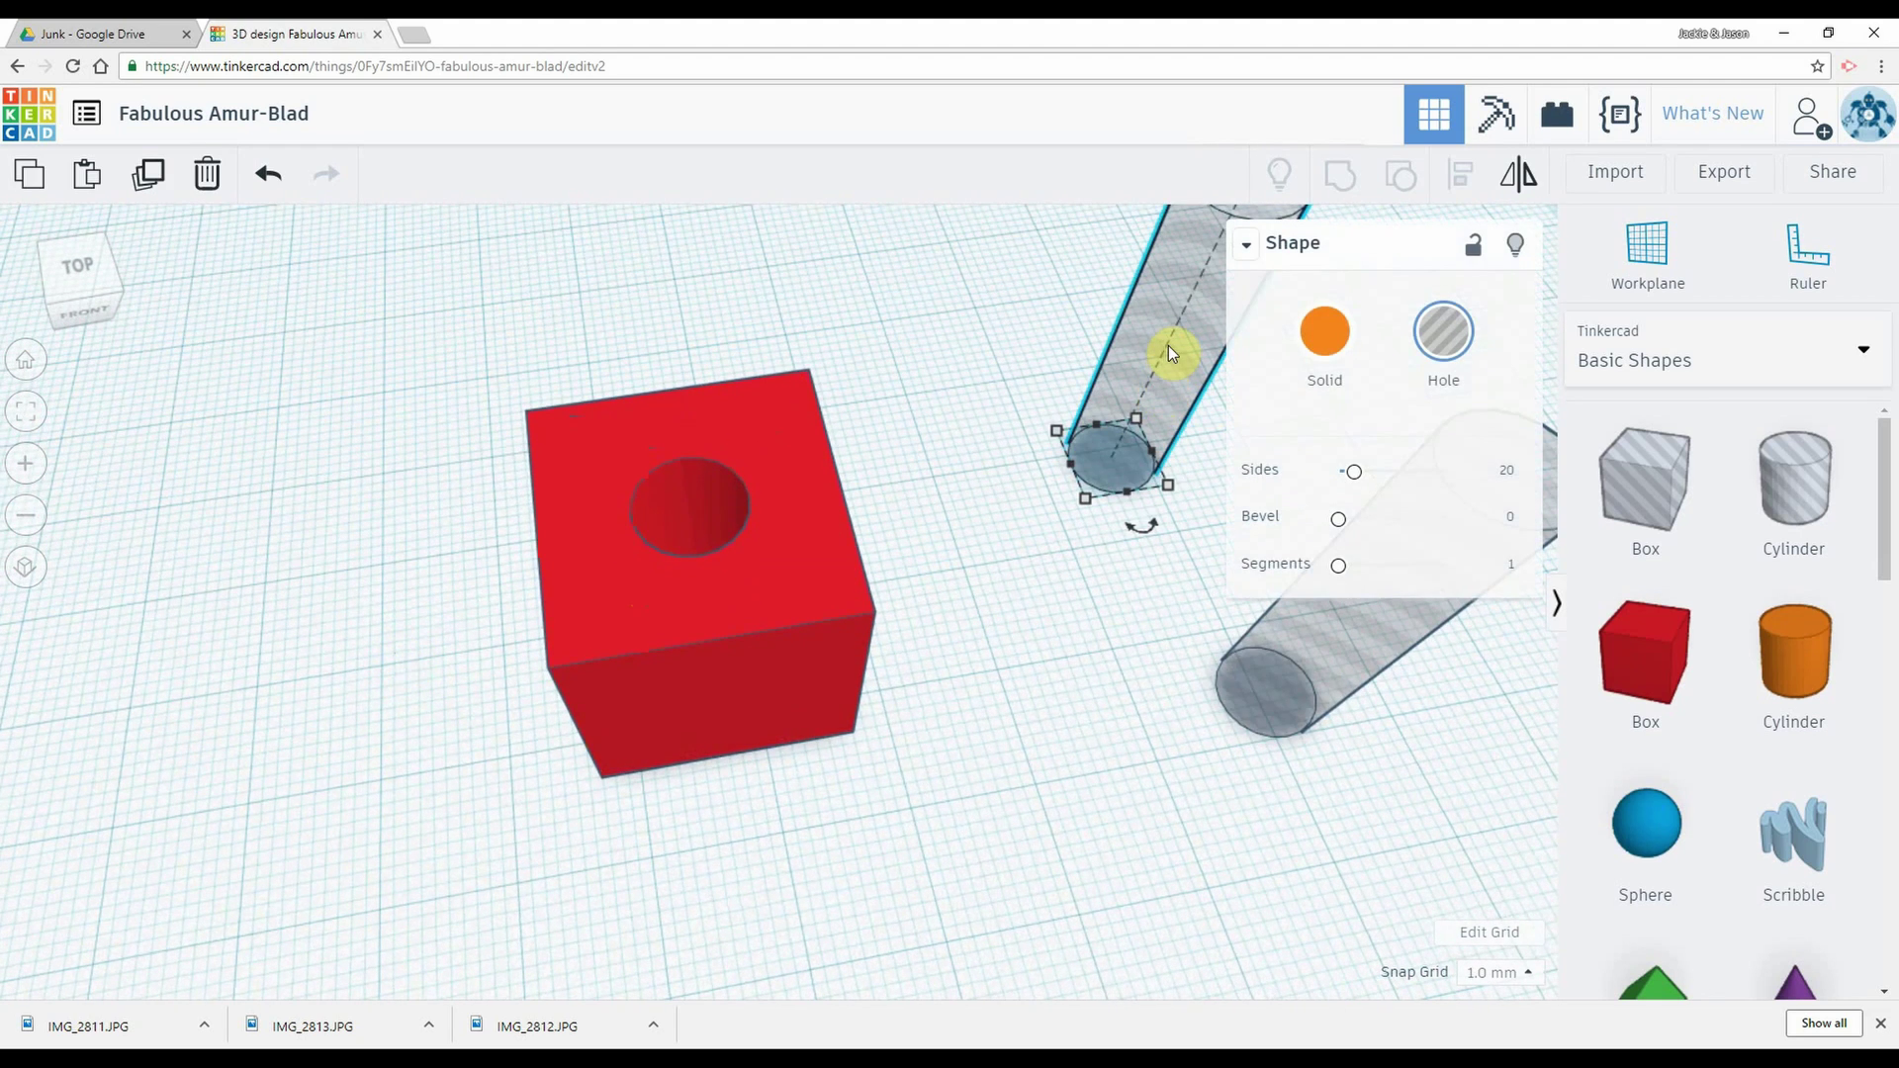
scroll(971, 413, "down", 2)
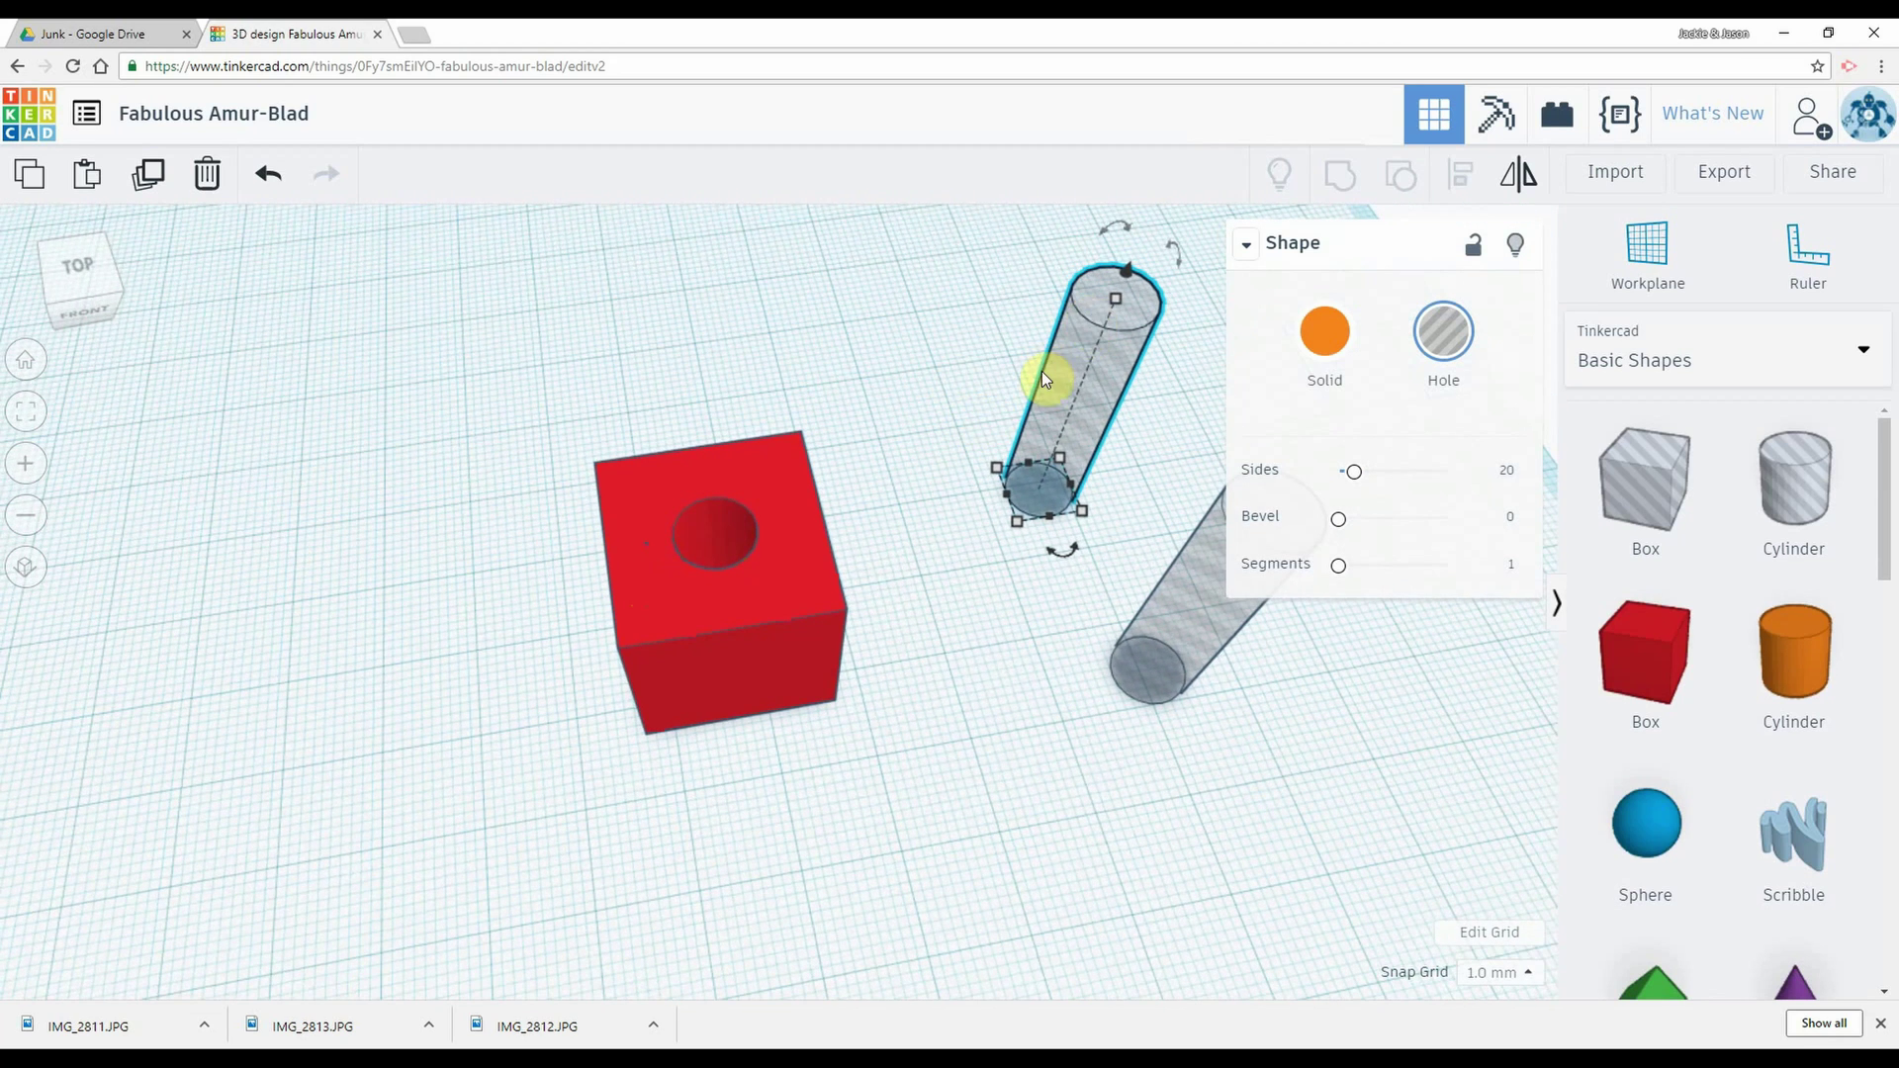
mouse_move(1112, 232)
scroll(1046, 494, "down", 2)
mouse_move(1002, 348)
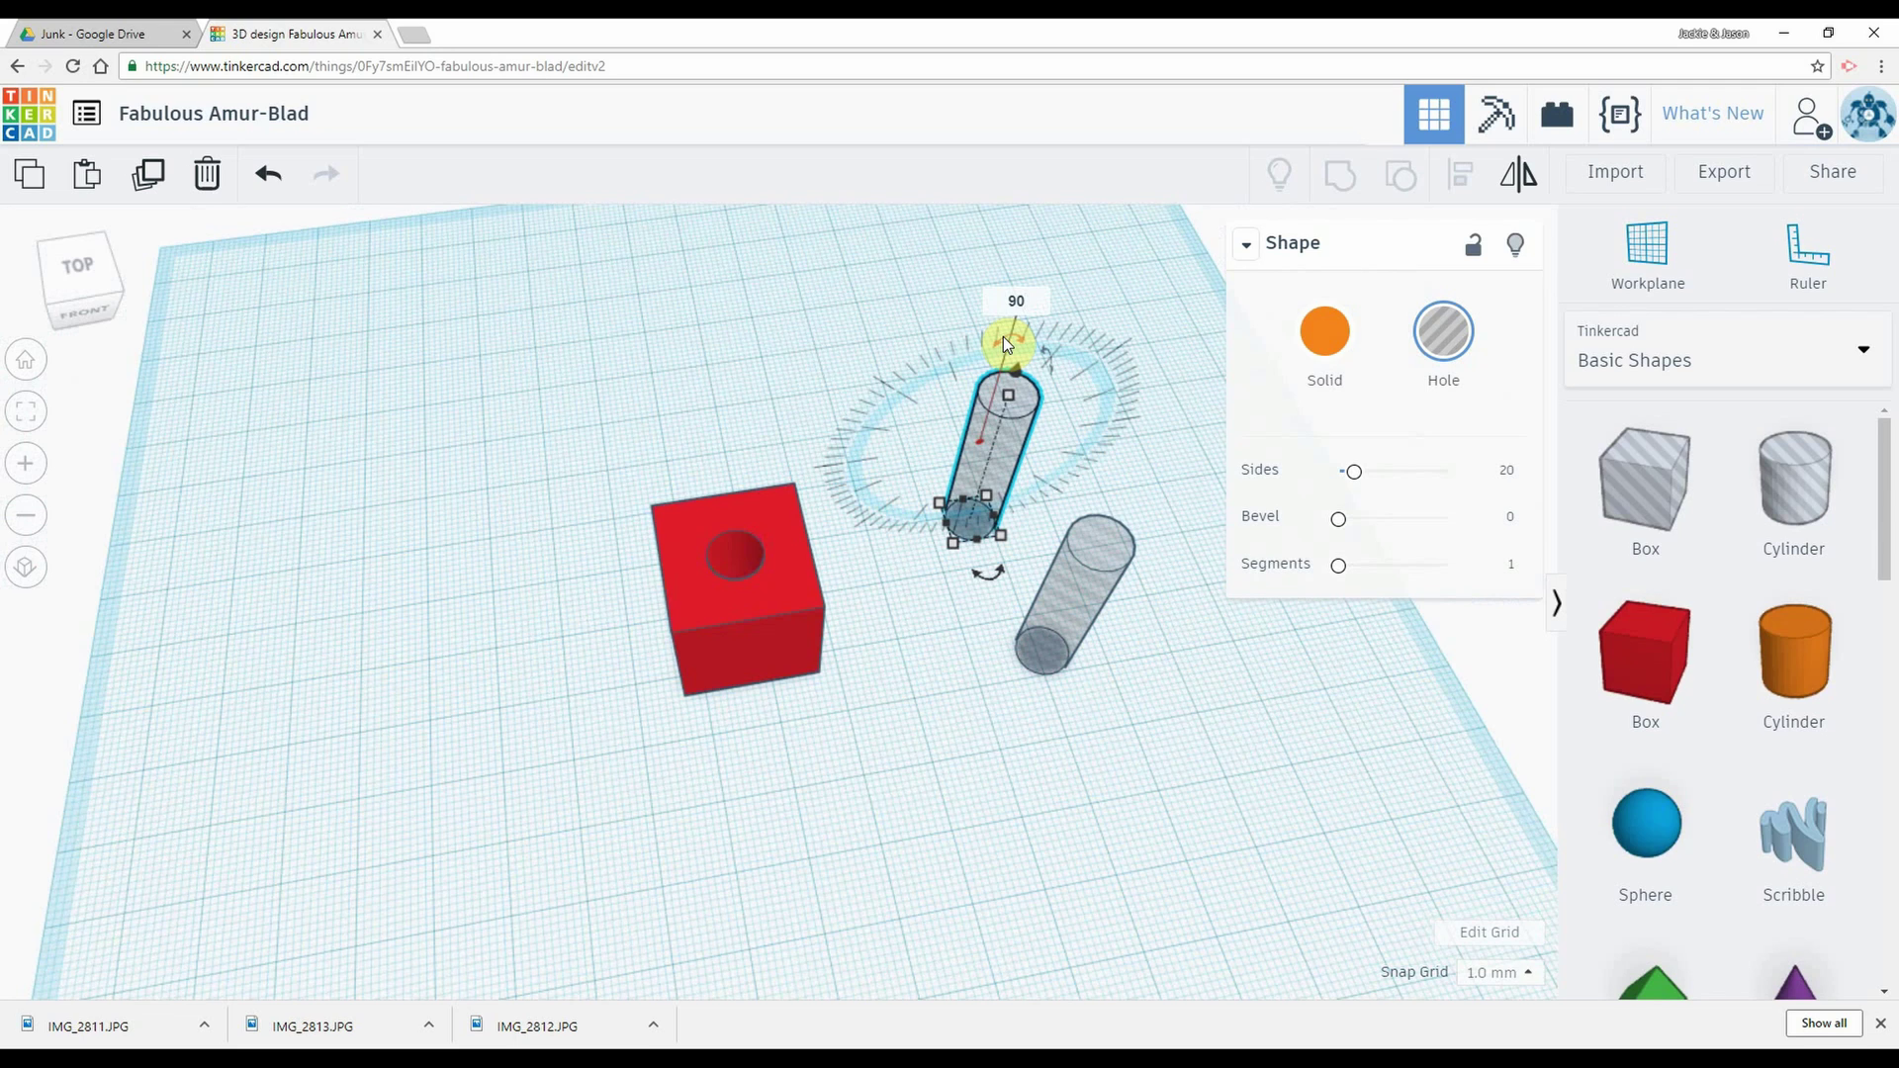
key("Return")
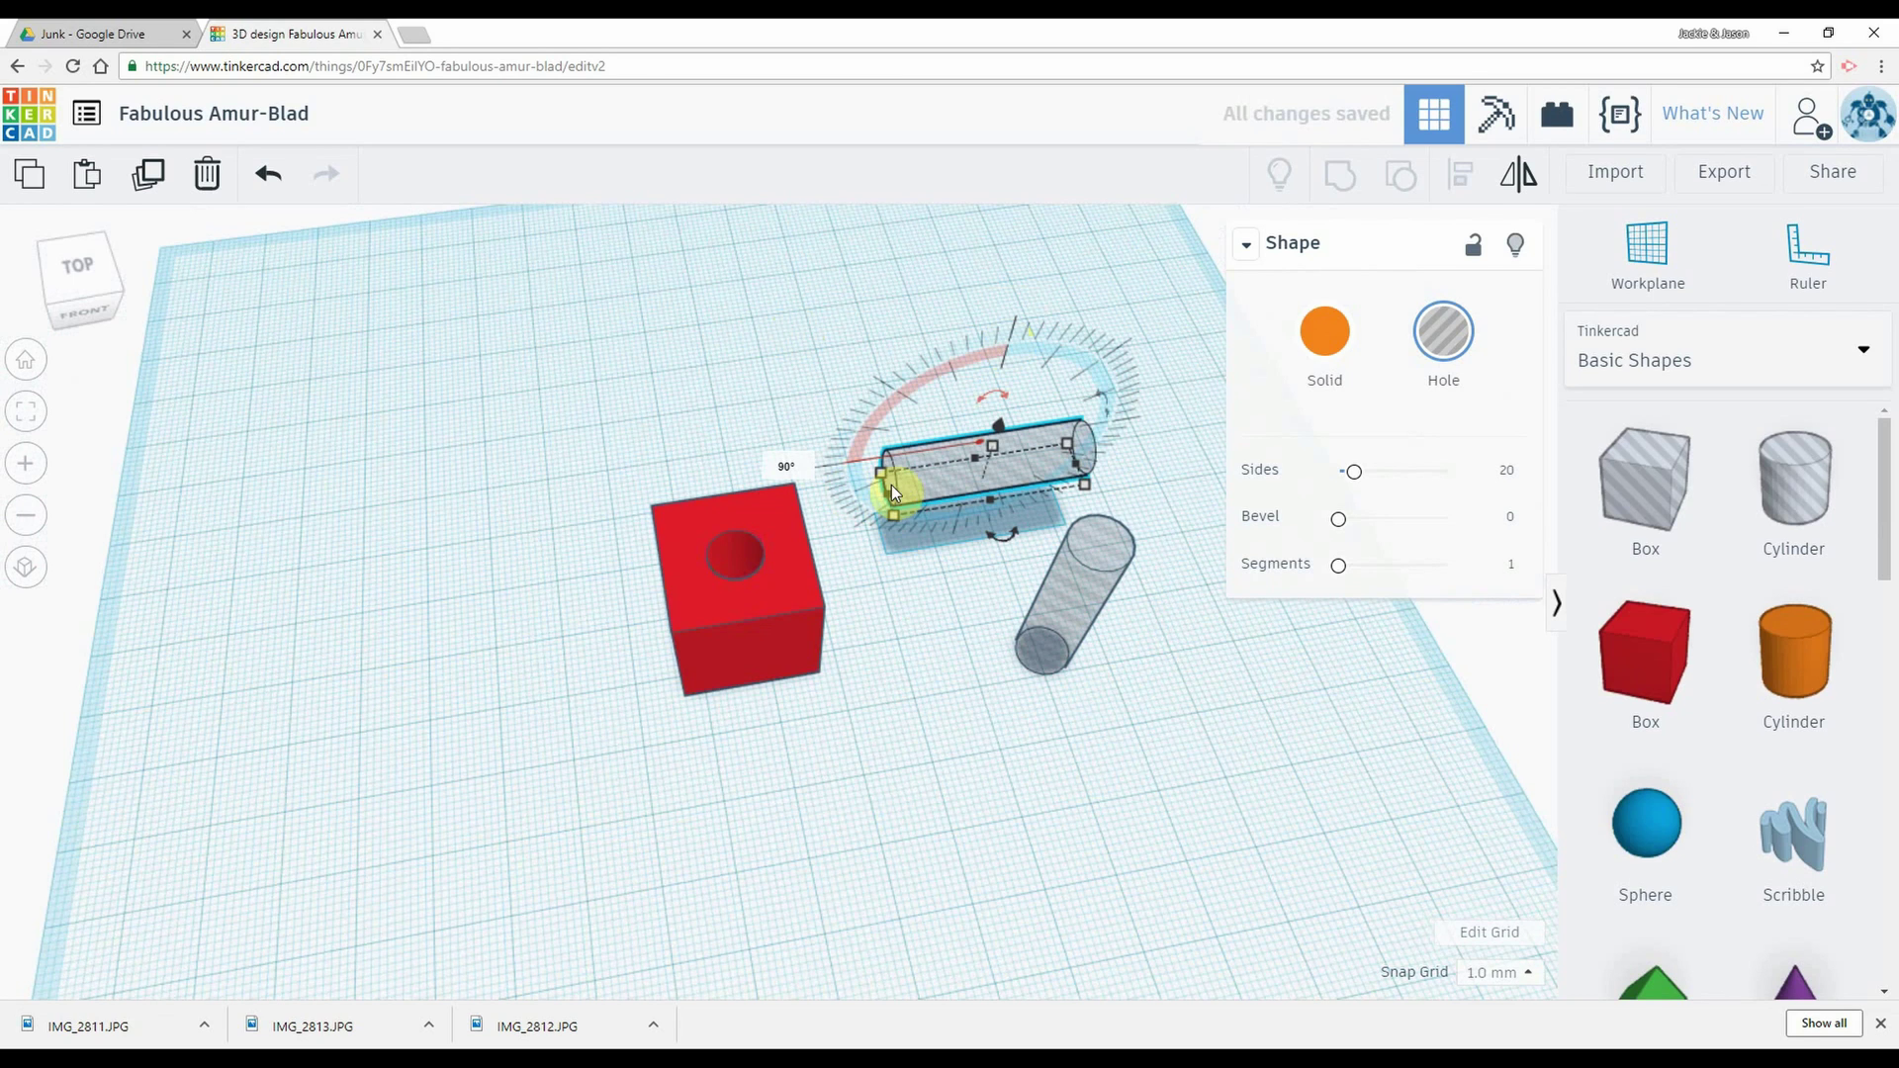
Step: Slide the flat cylinder sideways into the red cube and select it
left_click_drag(915, 501, 667, 618)
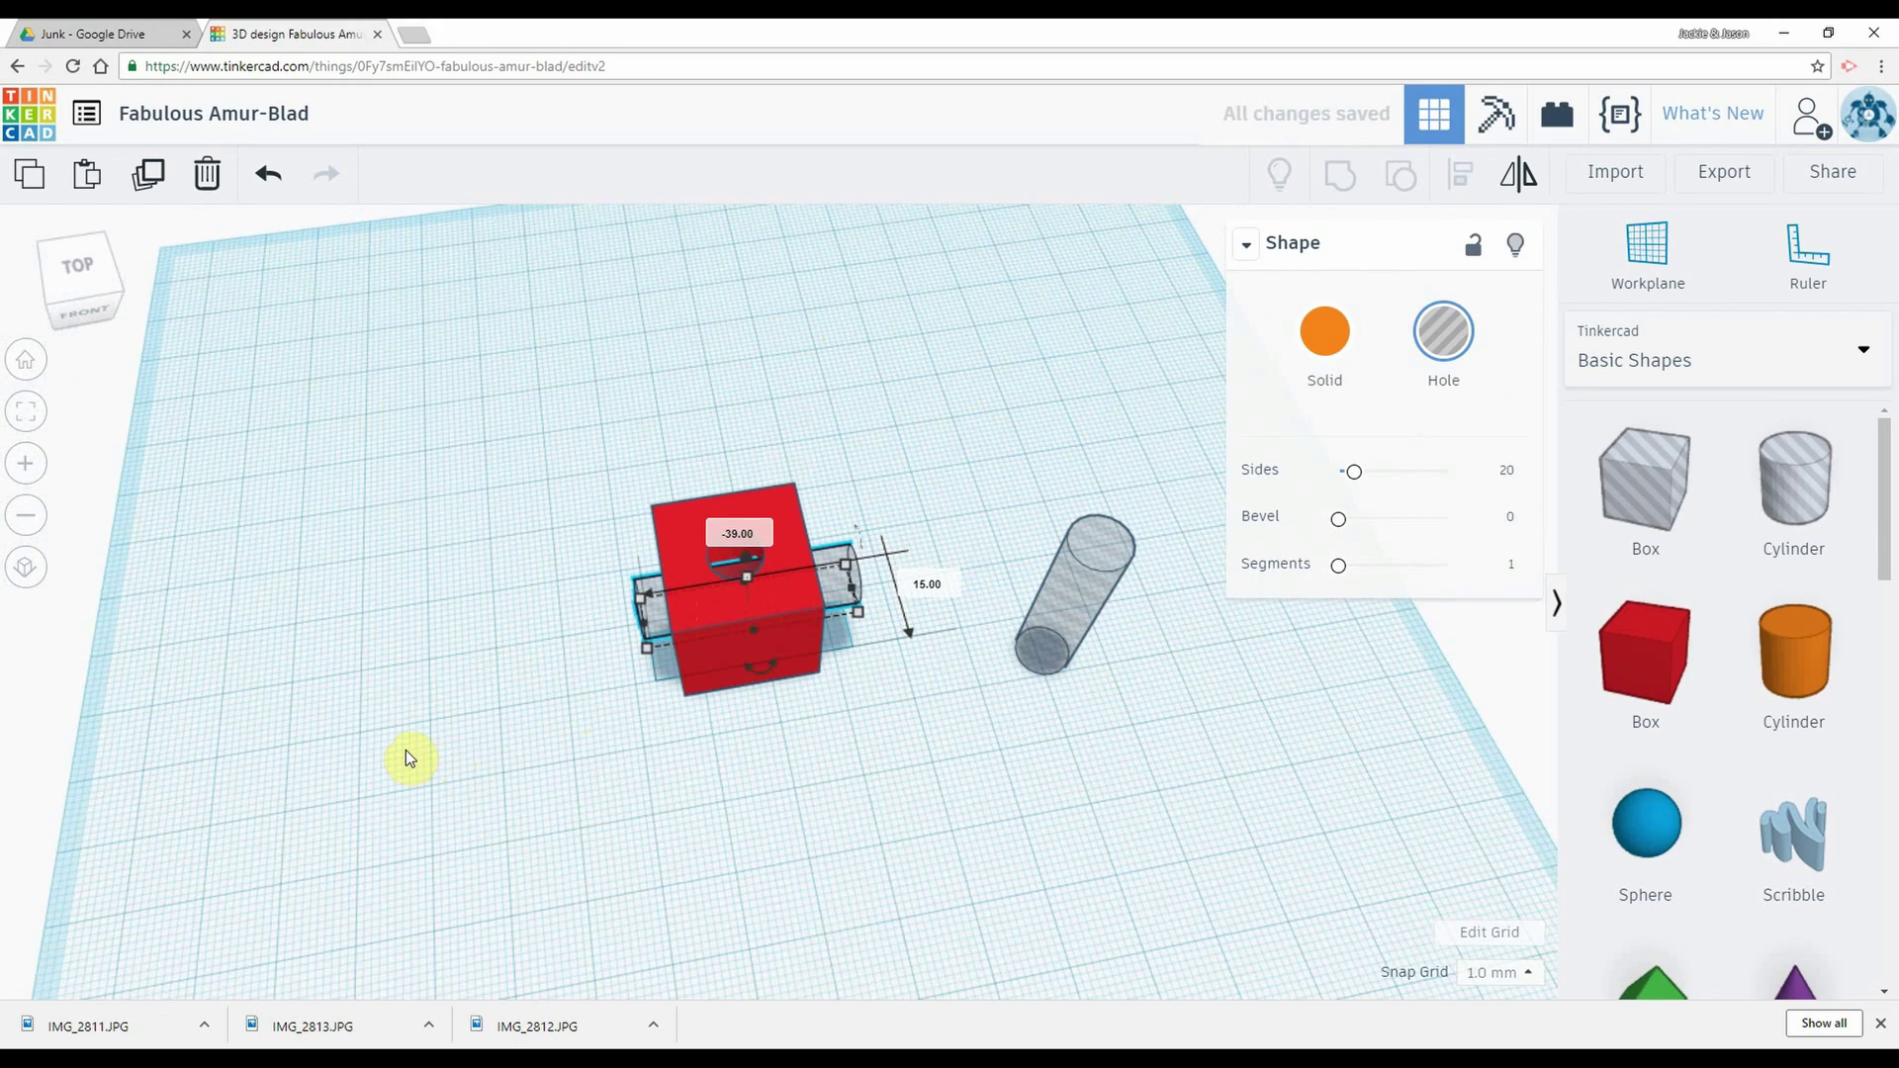
right_click_drag(408, 758, 651, 608)
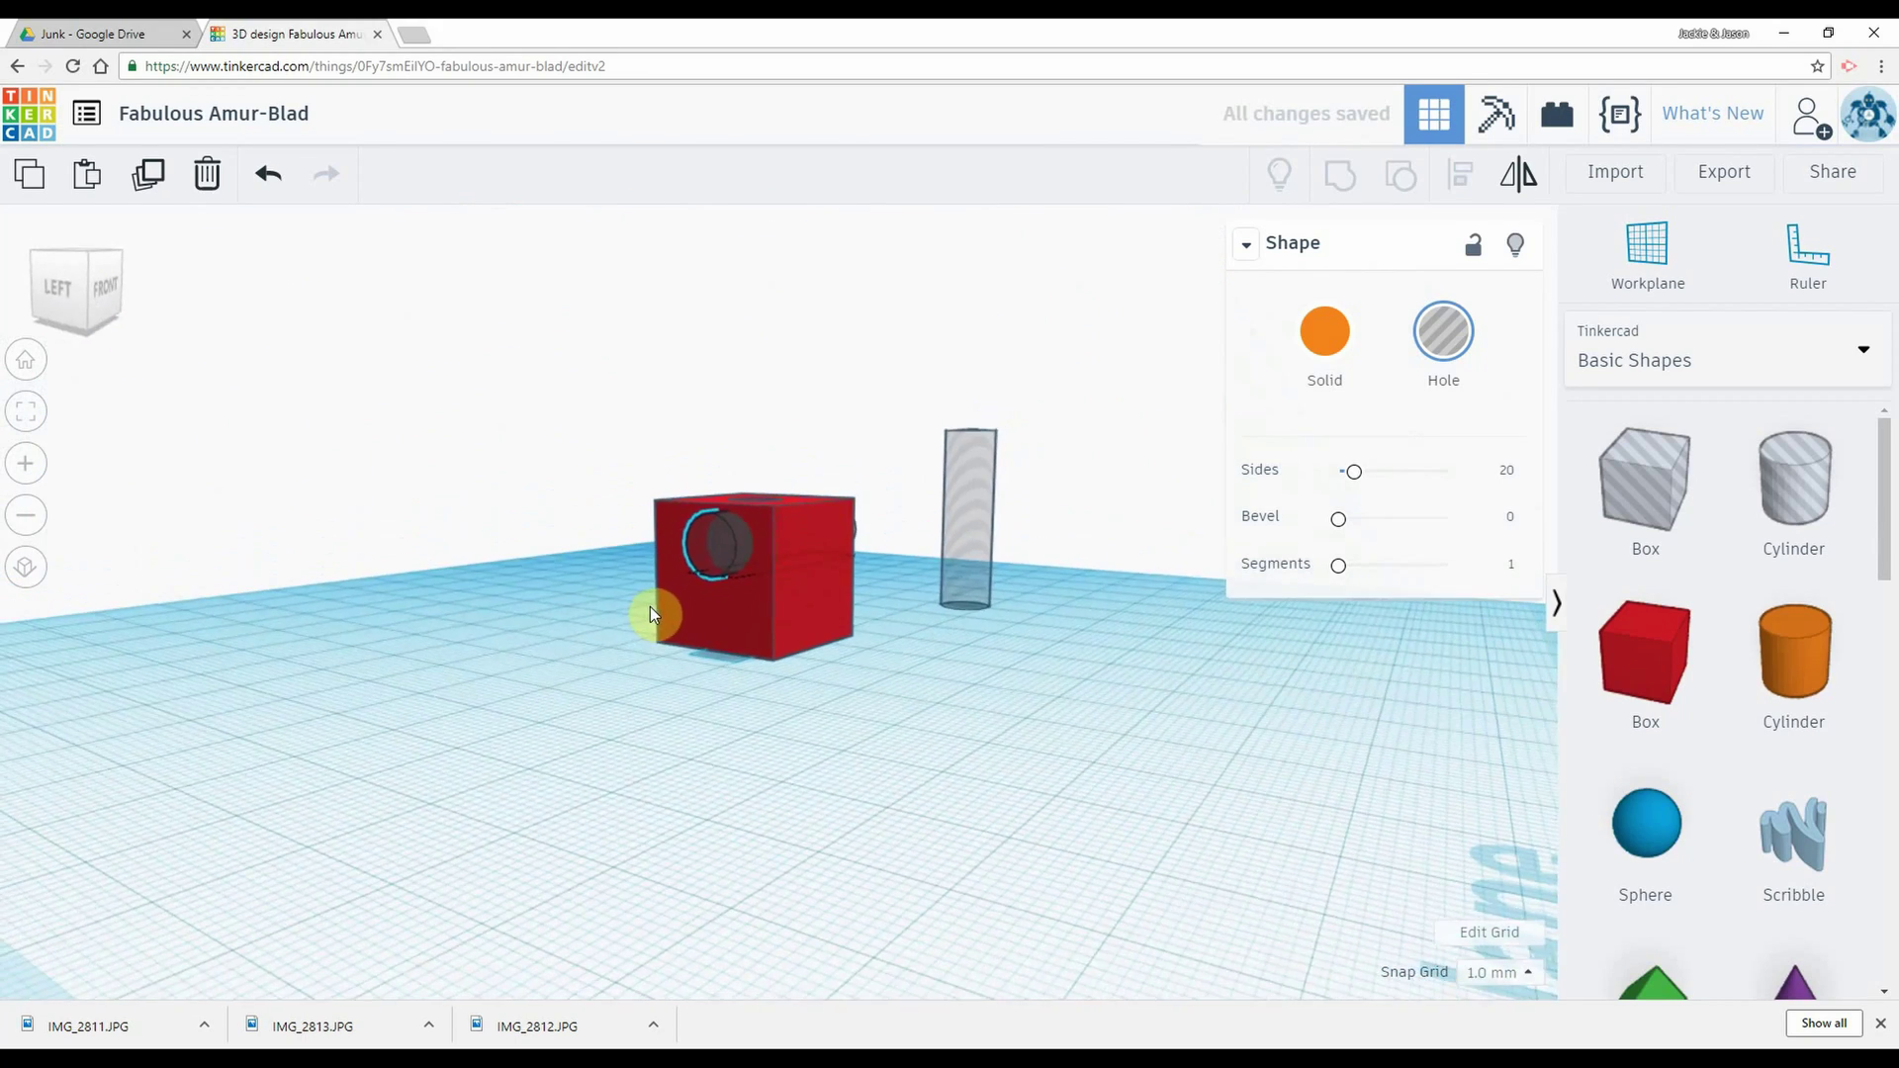
left_click(728, 553)
Step: Centre the sideways hole on the cube in both directions with Align
left_click_drag(725, 548, 705, 556)
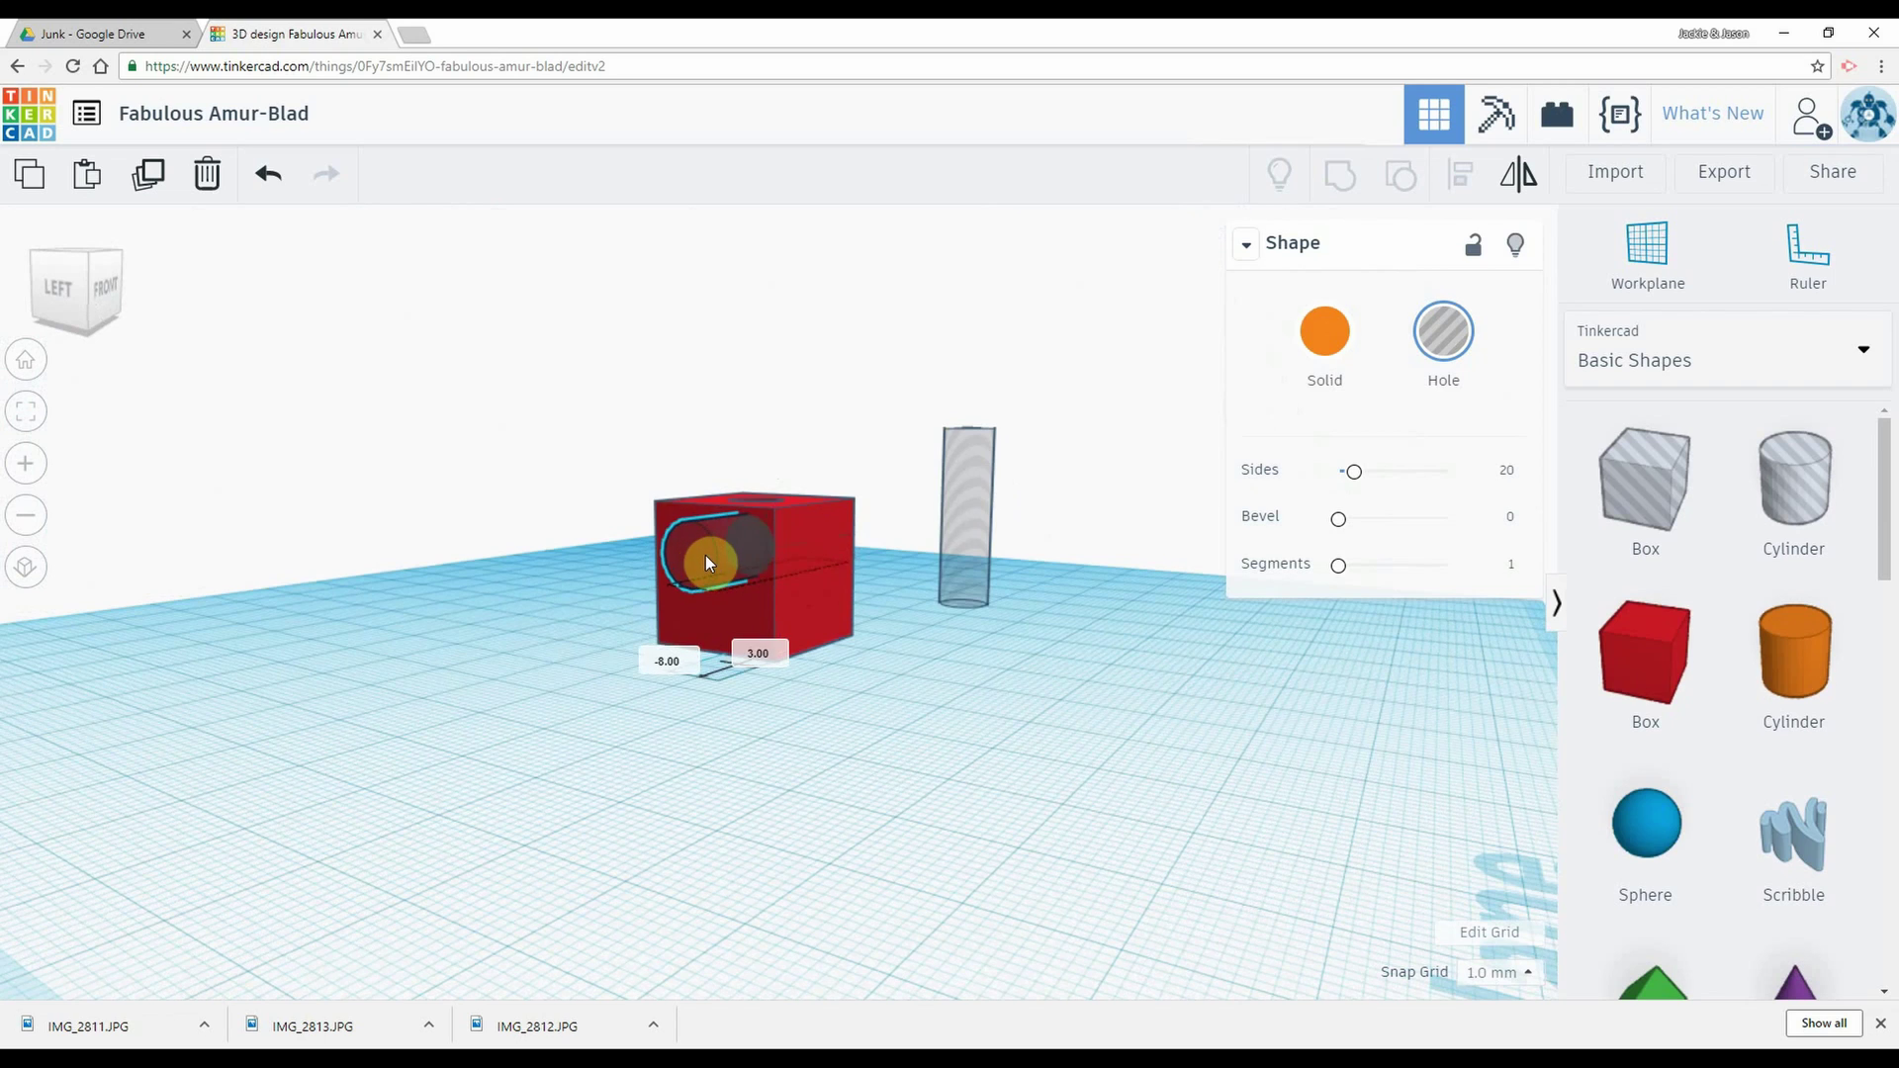
left_click_drag(590, 399, 880, 664)
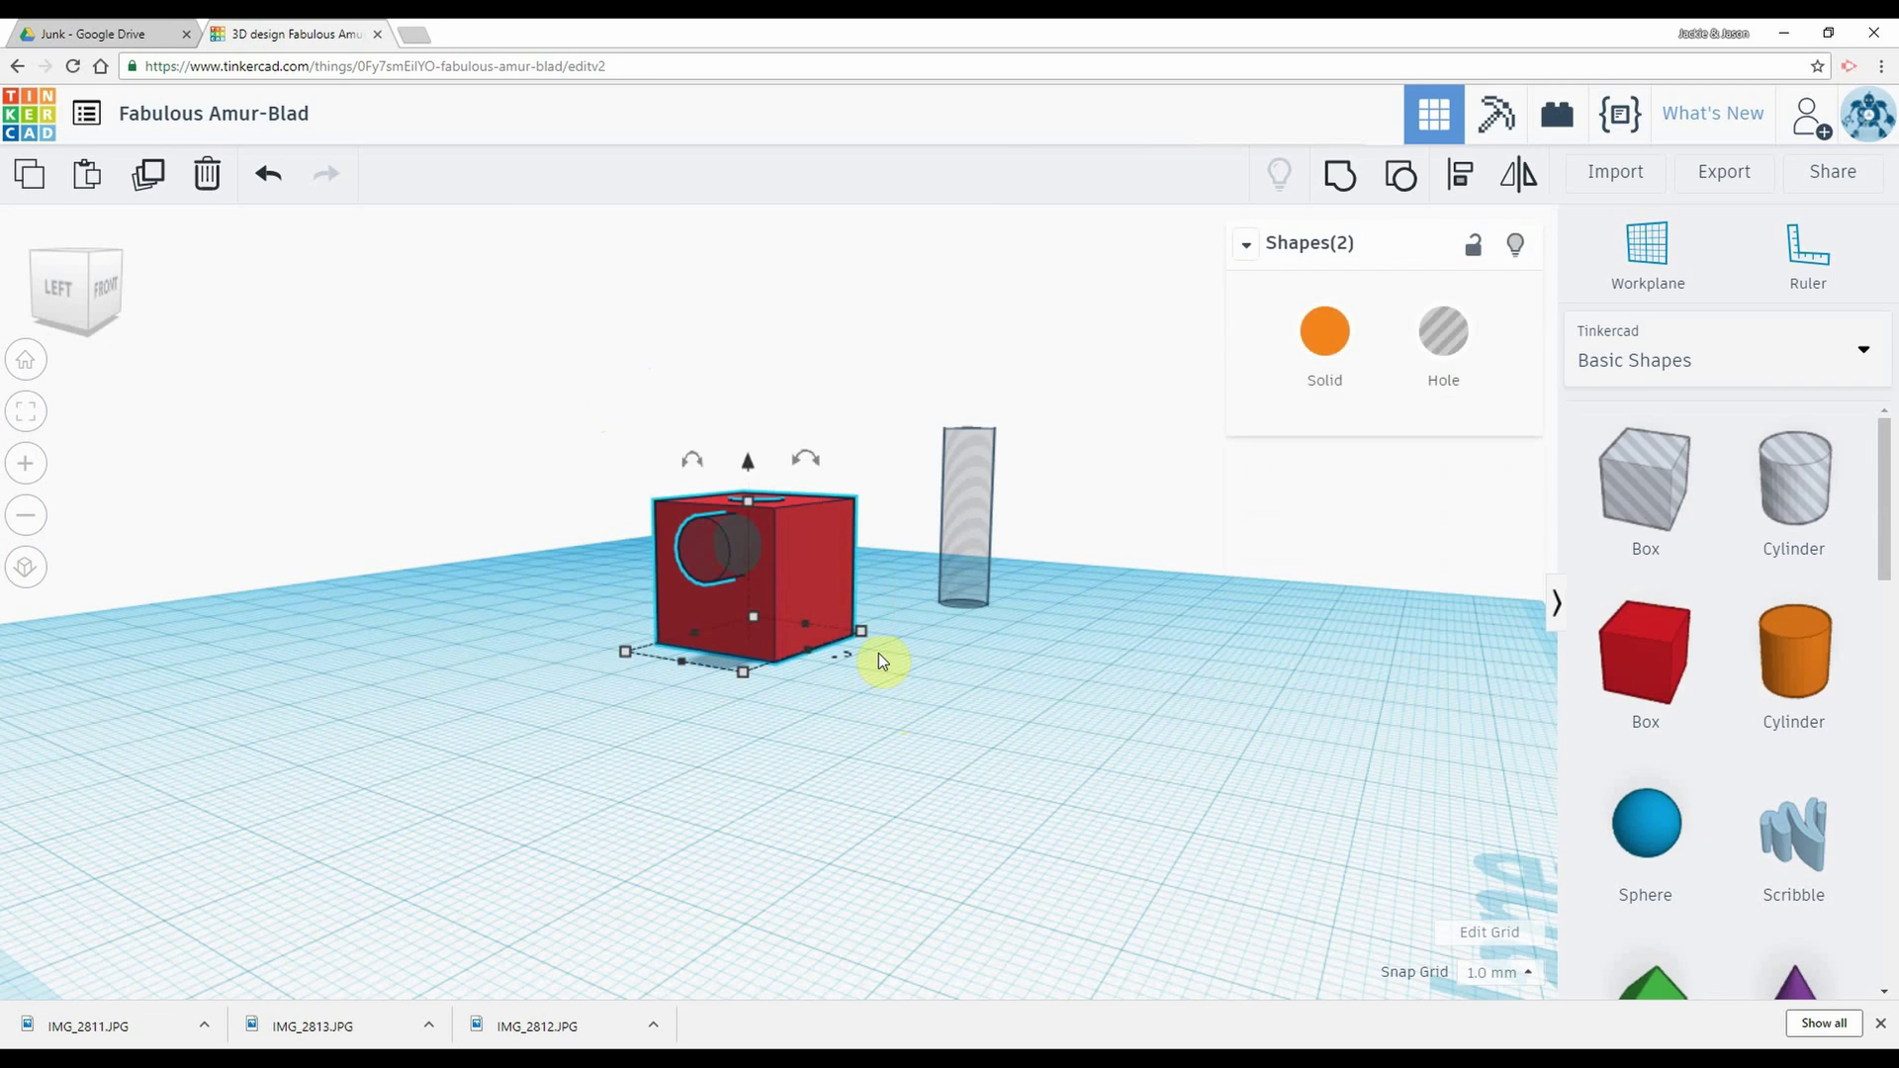
left_click(1463, 179)
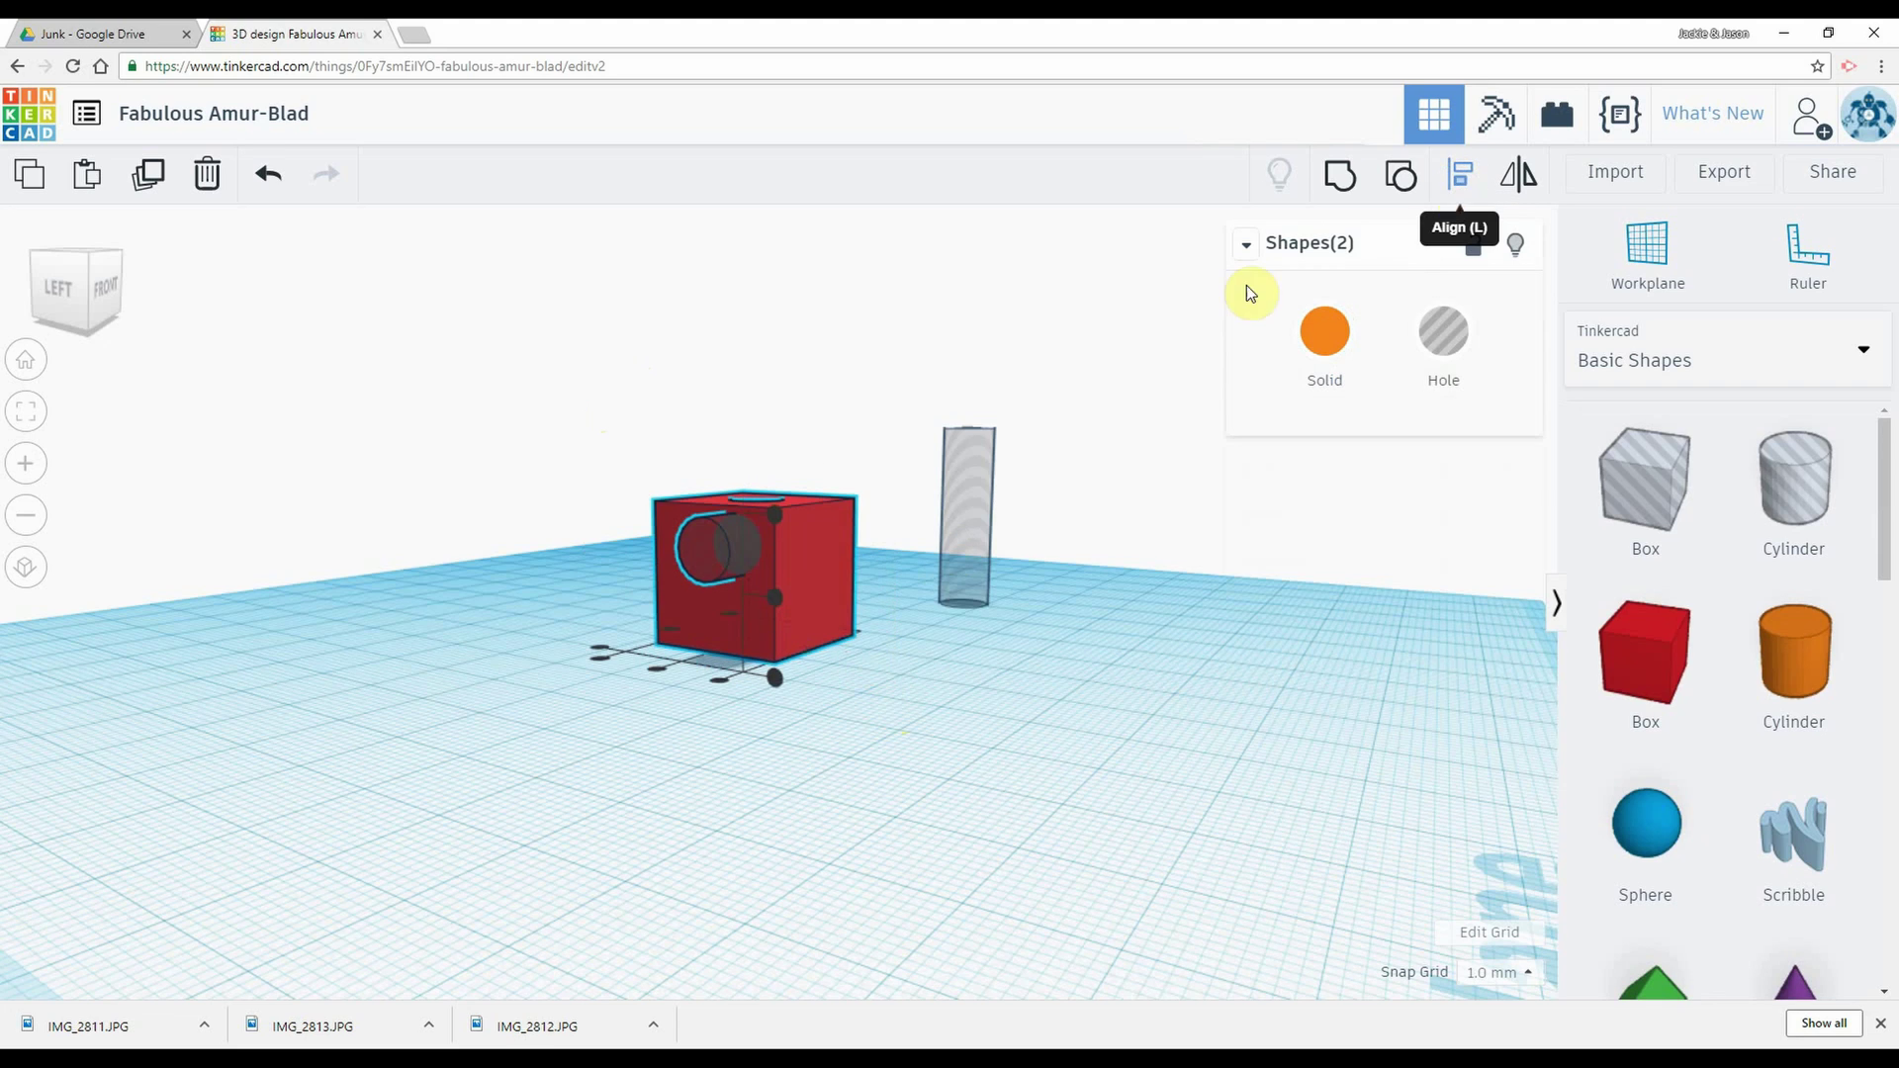
left_click(776, 606)
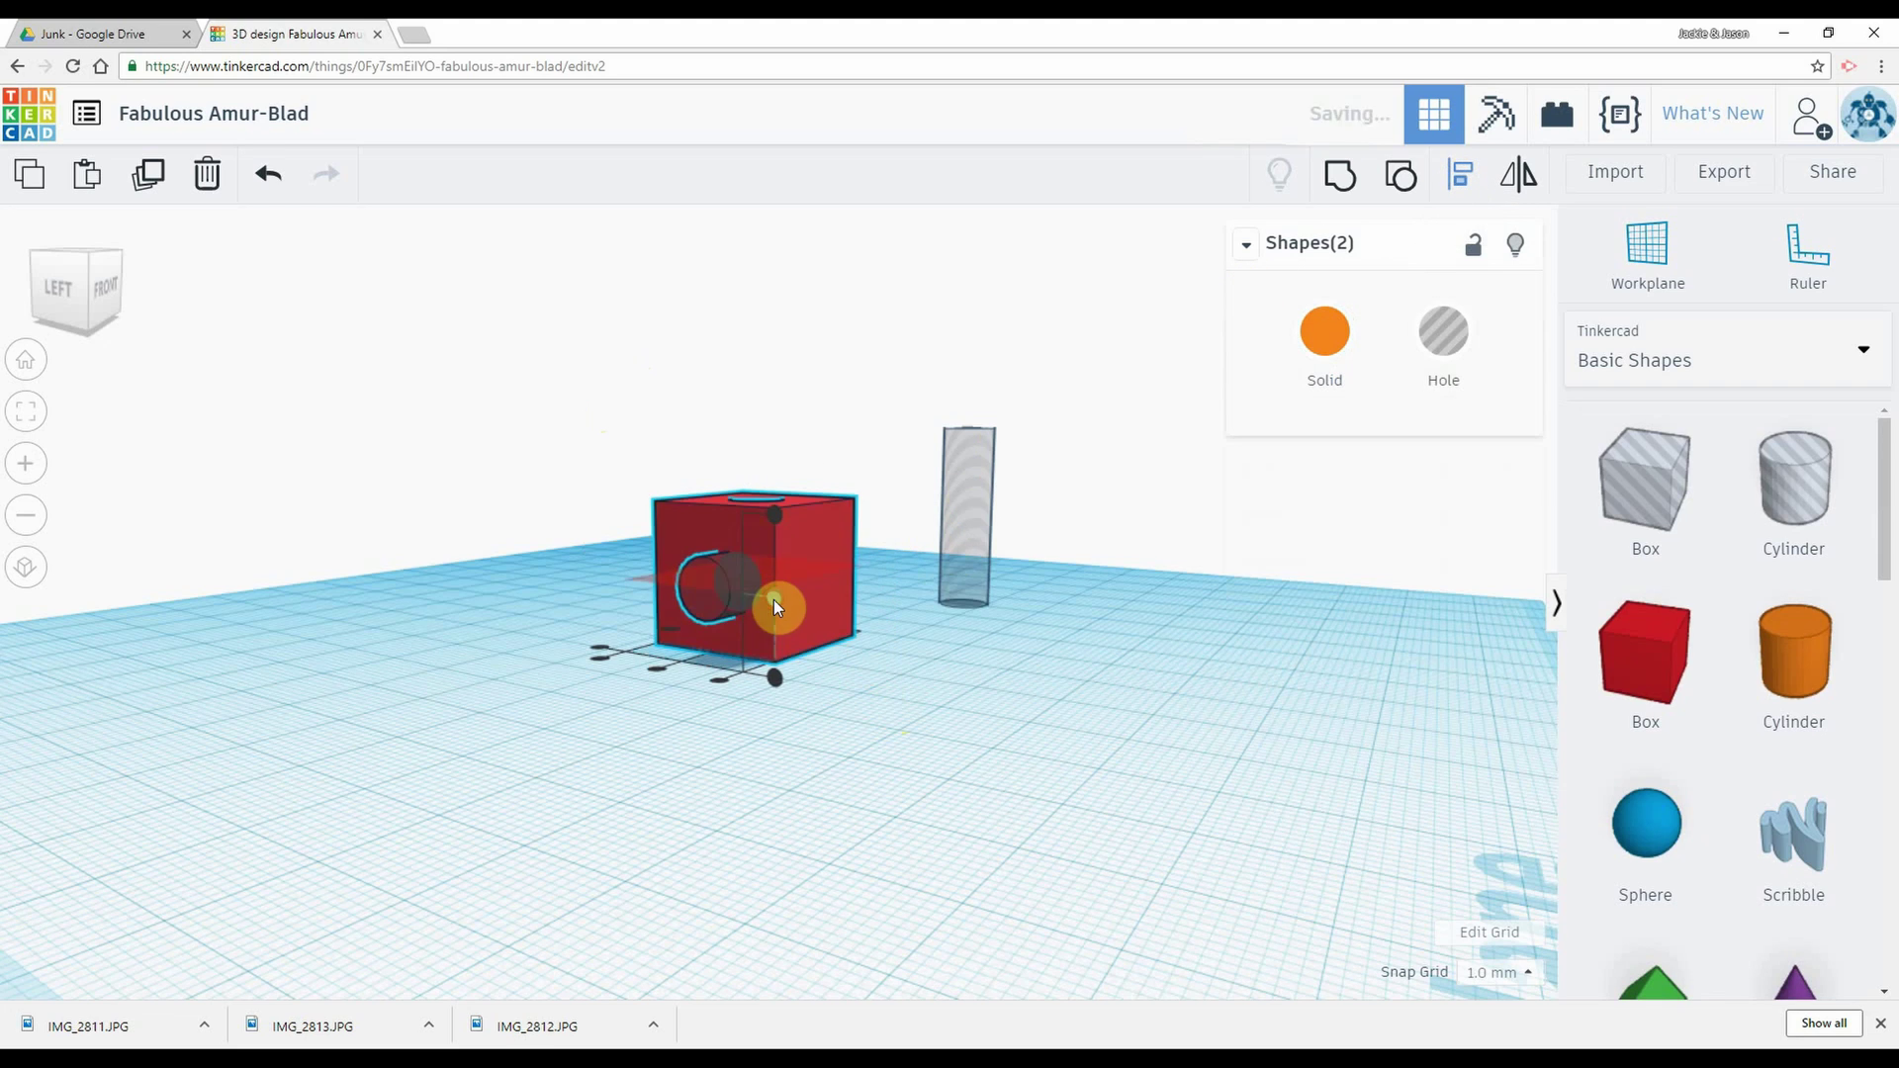
left_click(658, 669)
Step: Group the cube with the side hole and view the result from higher up
left_click_drag(586, 410, 897, 695)
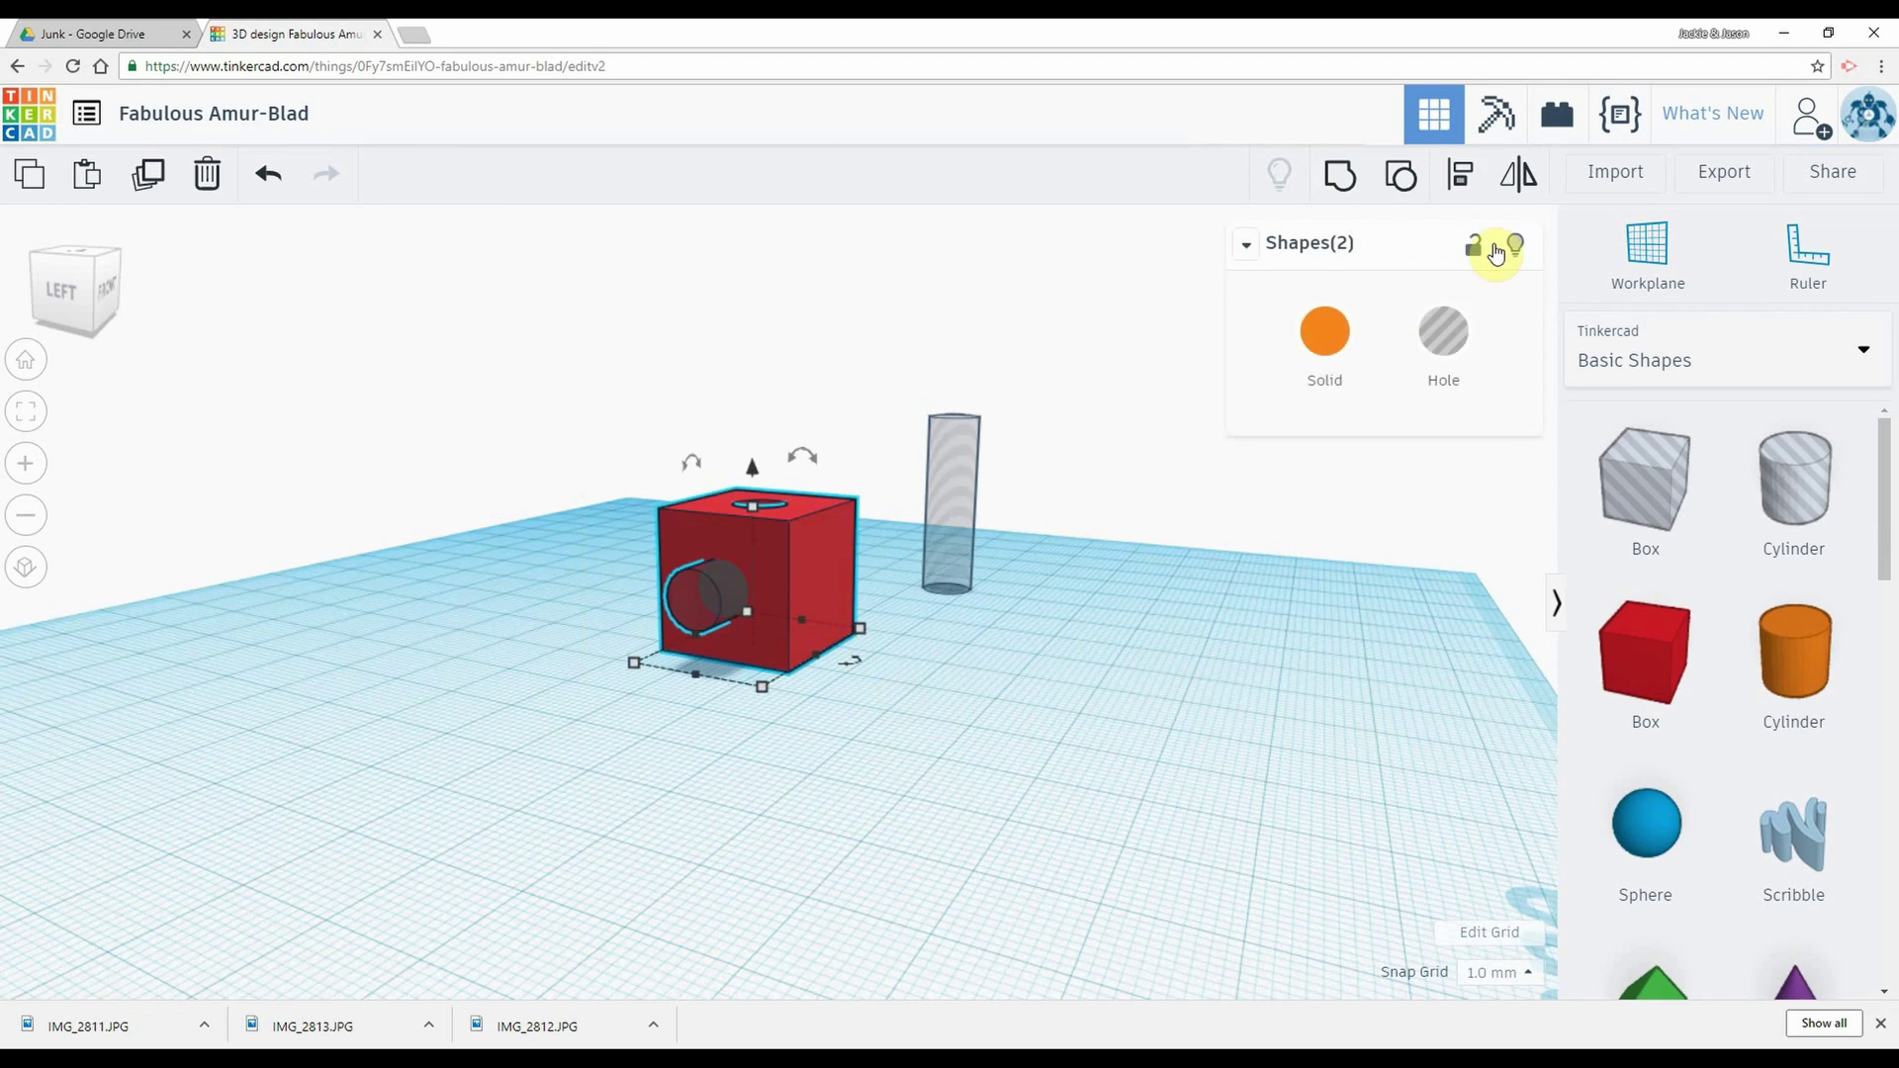
left_click(1355, 189)
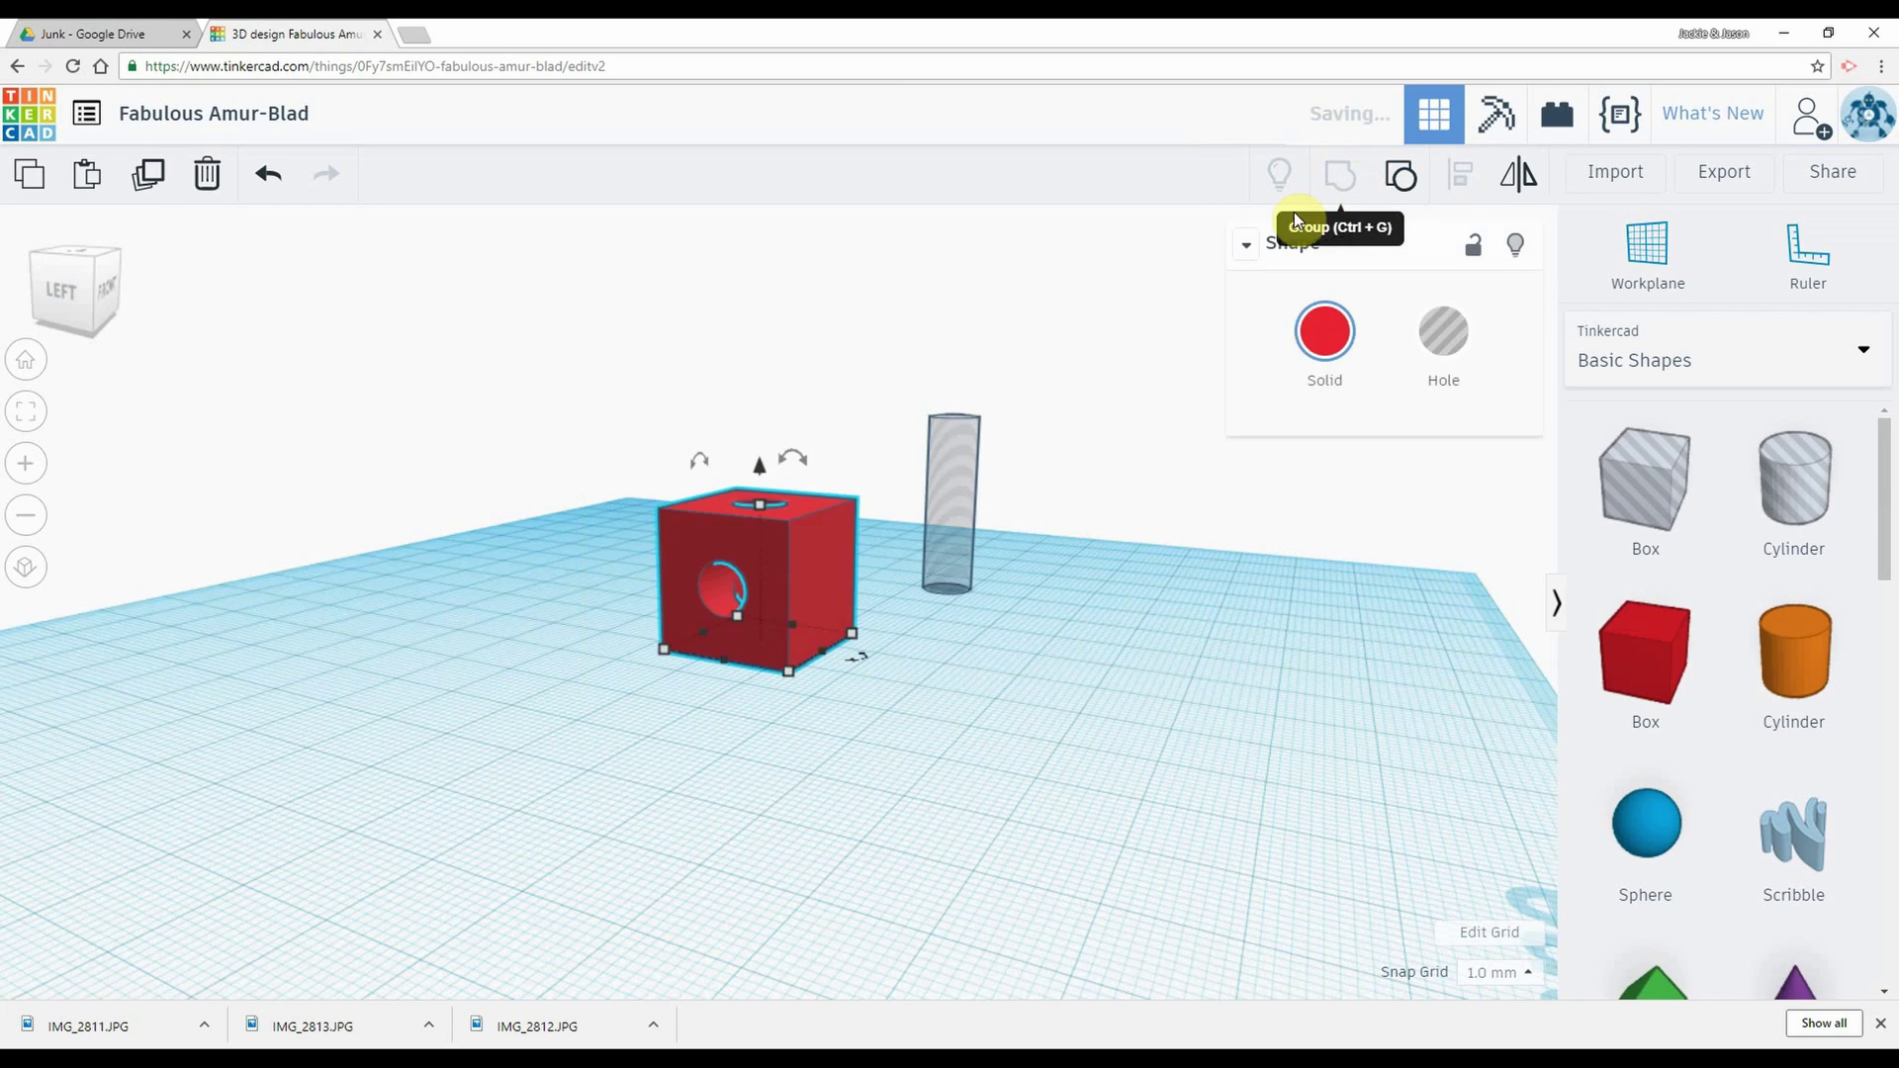
left_click(503, 442)
right_click_drag(547, 494, 274, 508)
Step: Select the last hole cylinder and tip it 90° onto its side
left_click(1039, 496)
left_click(1088, 651)
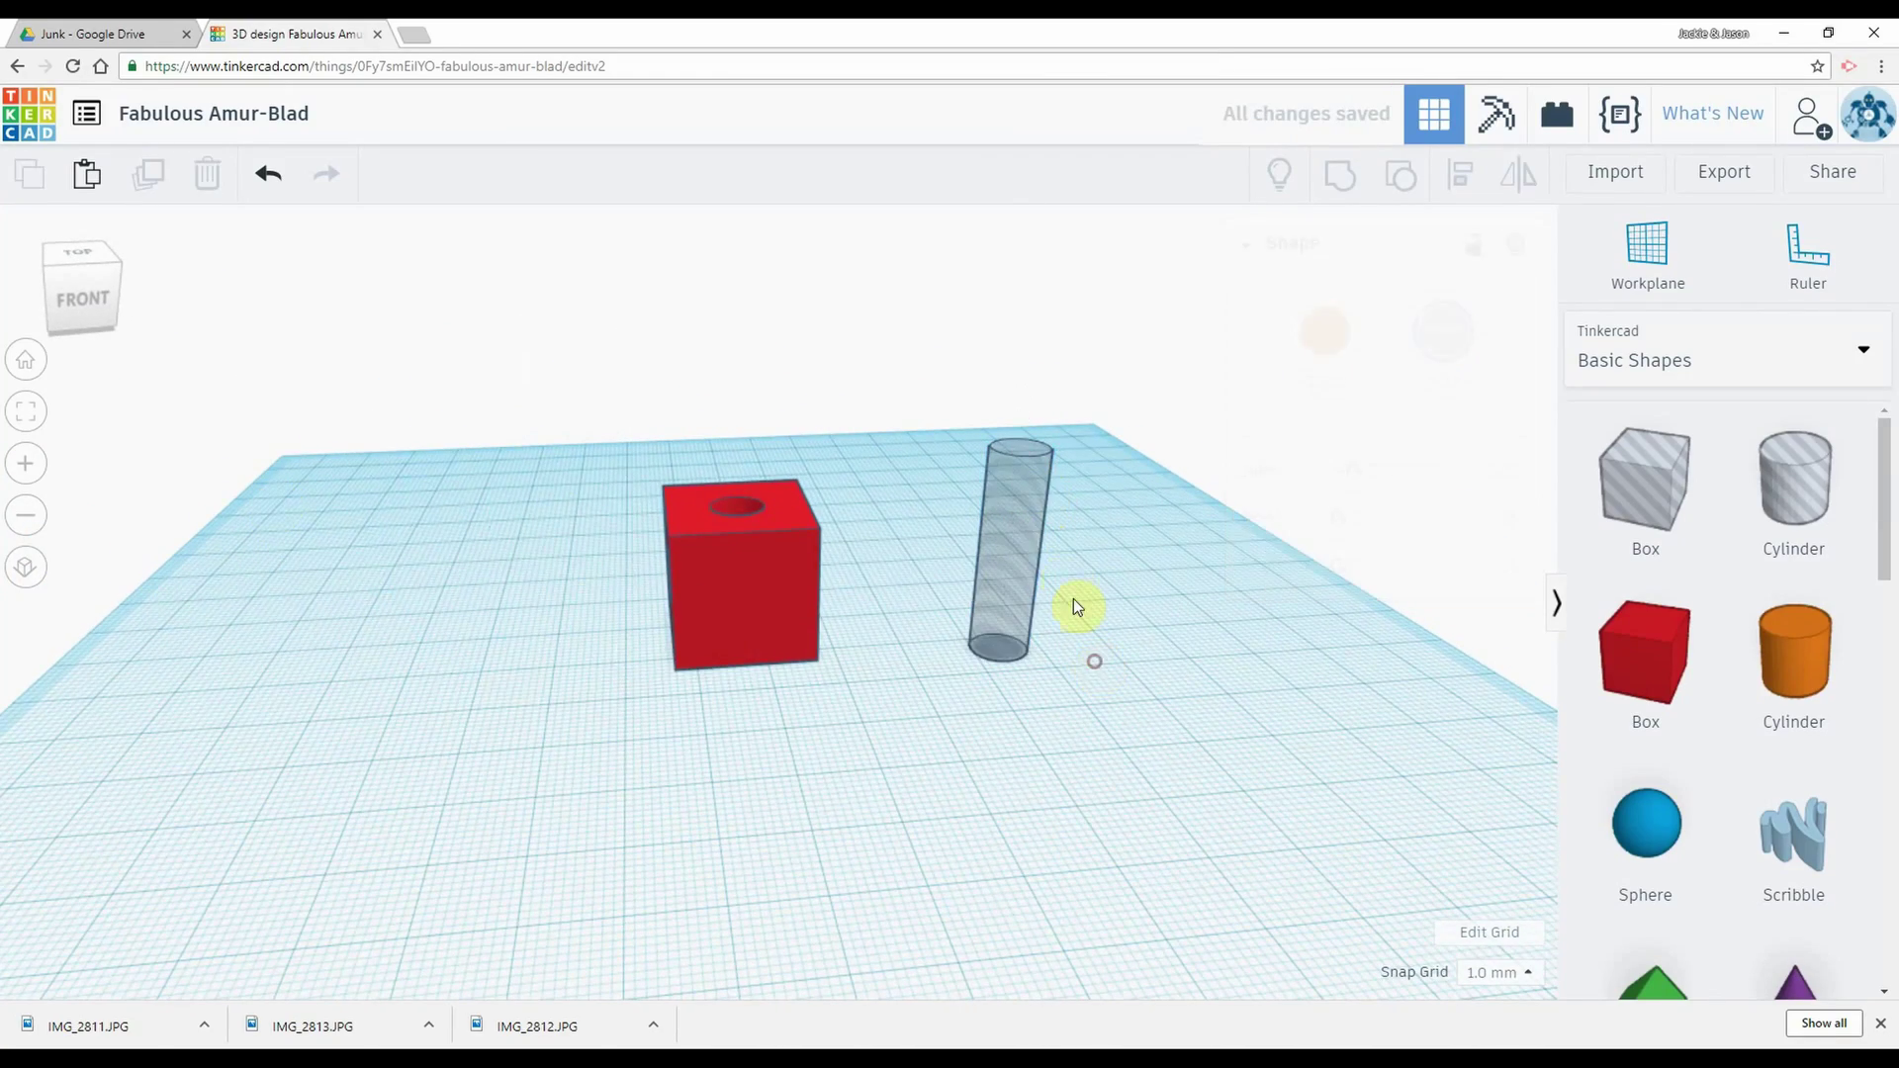
left_click(1019, 539)
left_click_drag(1017, 397, 1016, 395)
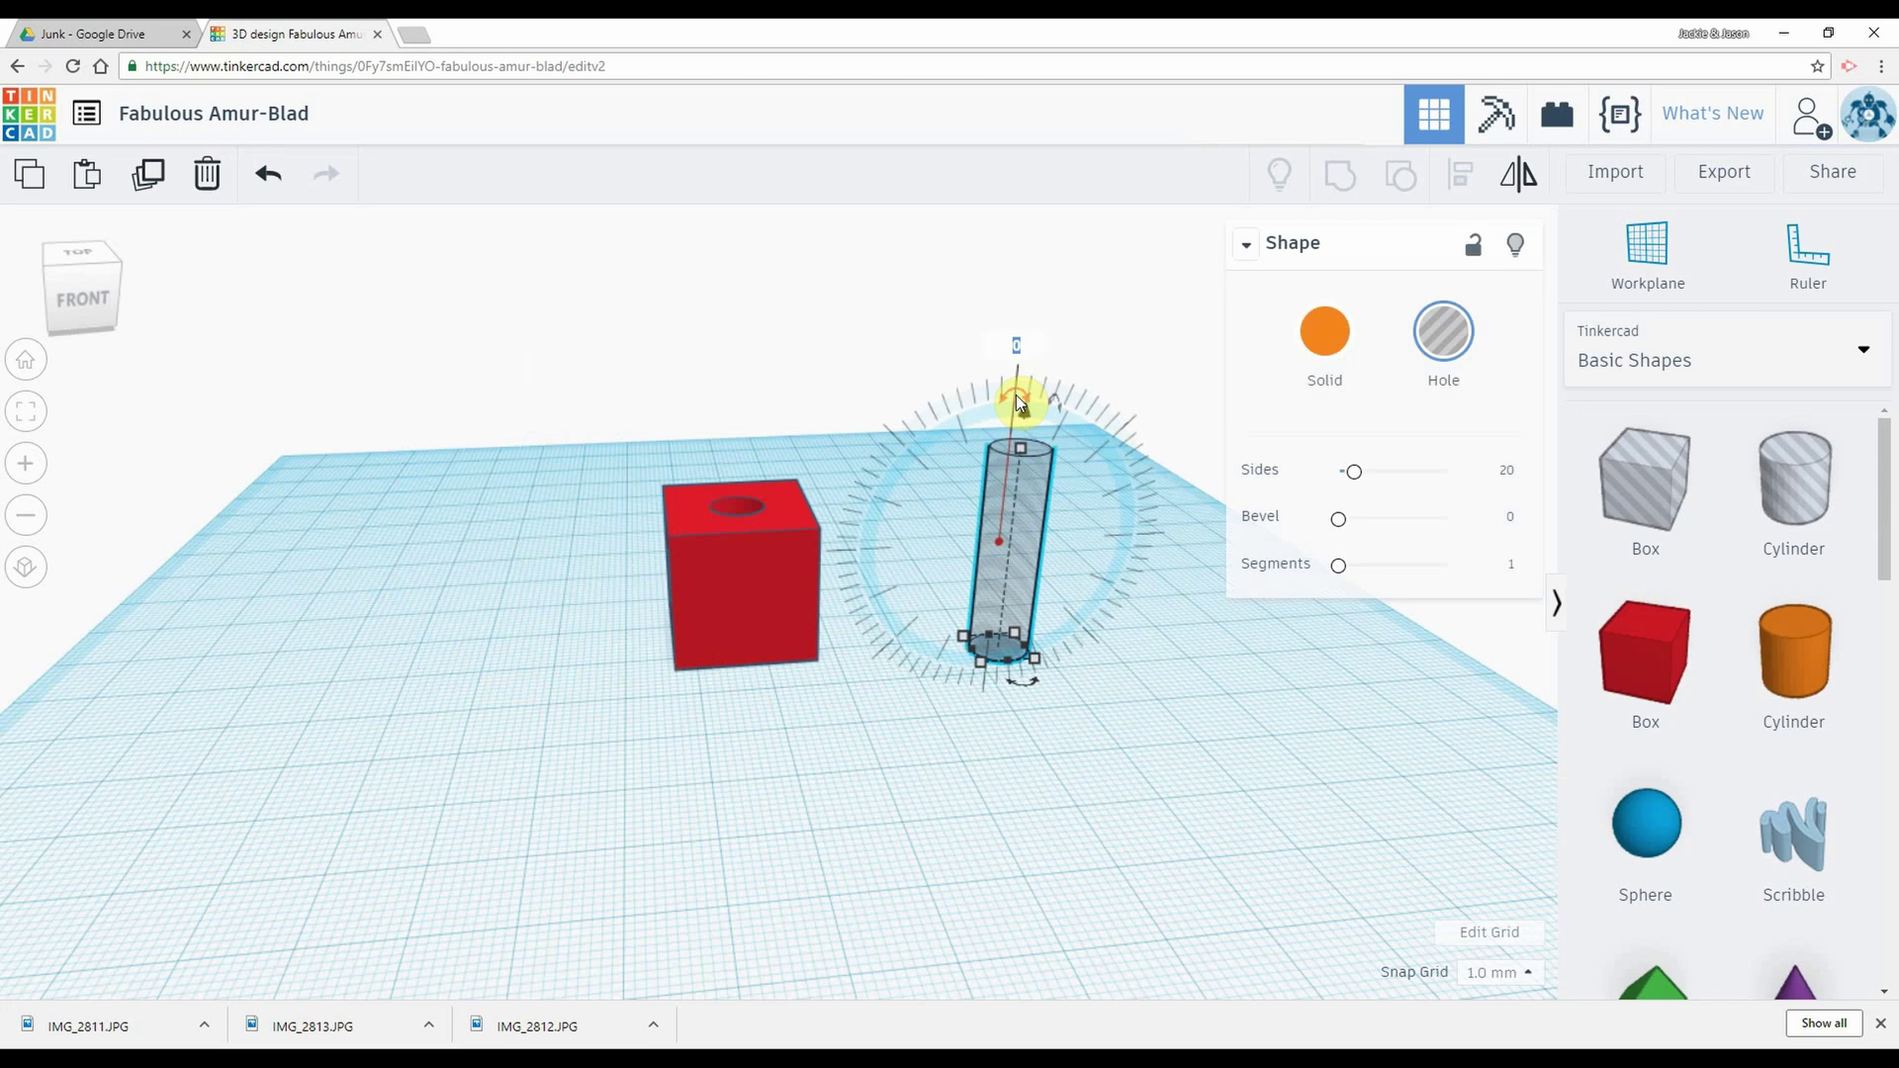
left_click_drag(1016, 396, 1017, 394)
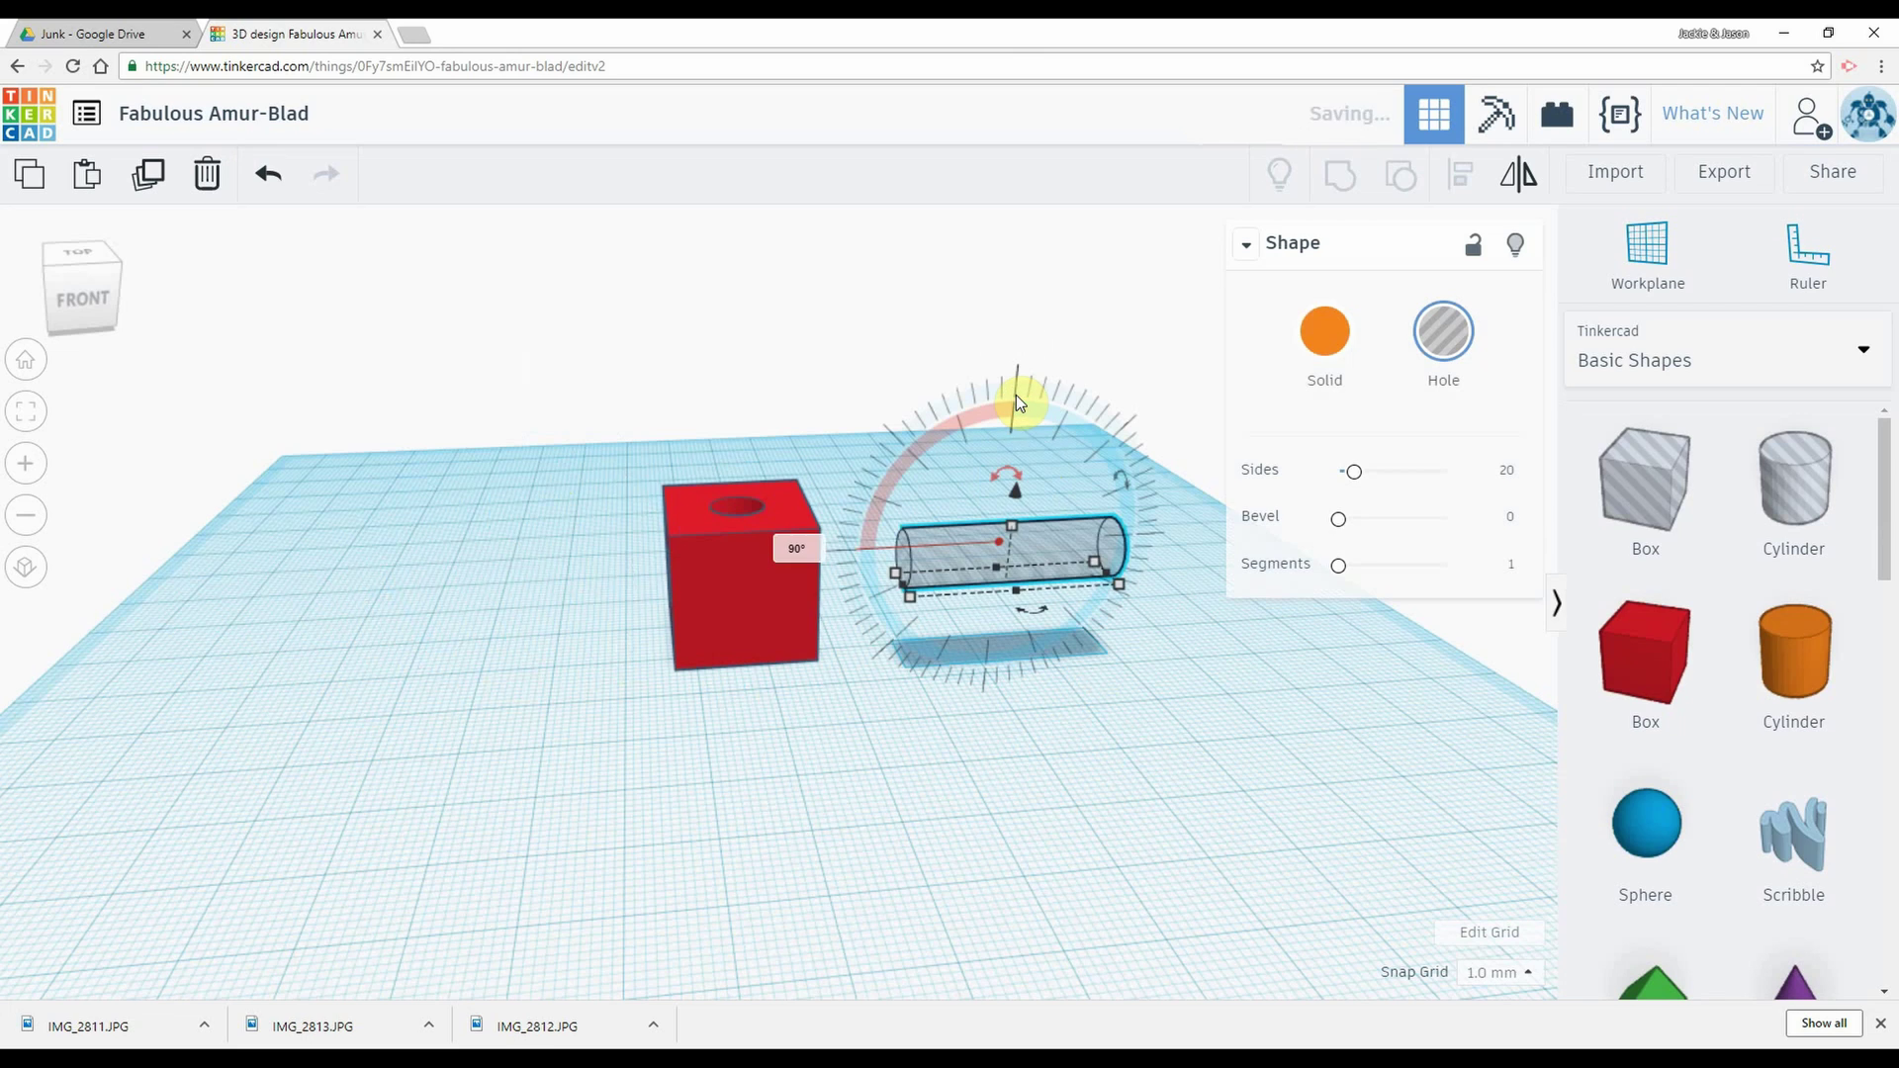
mouse_move(1037, 620)
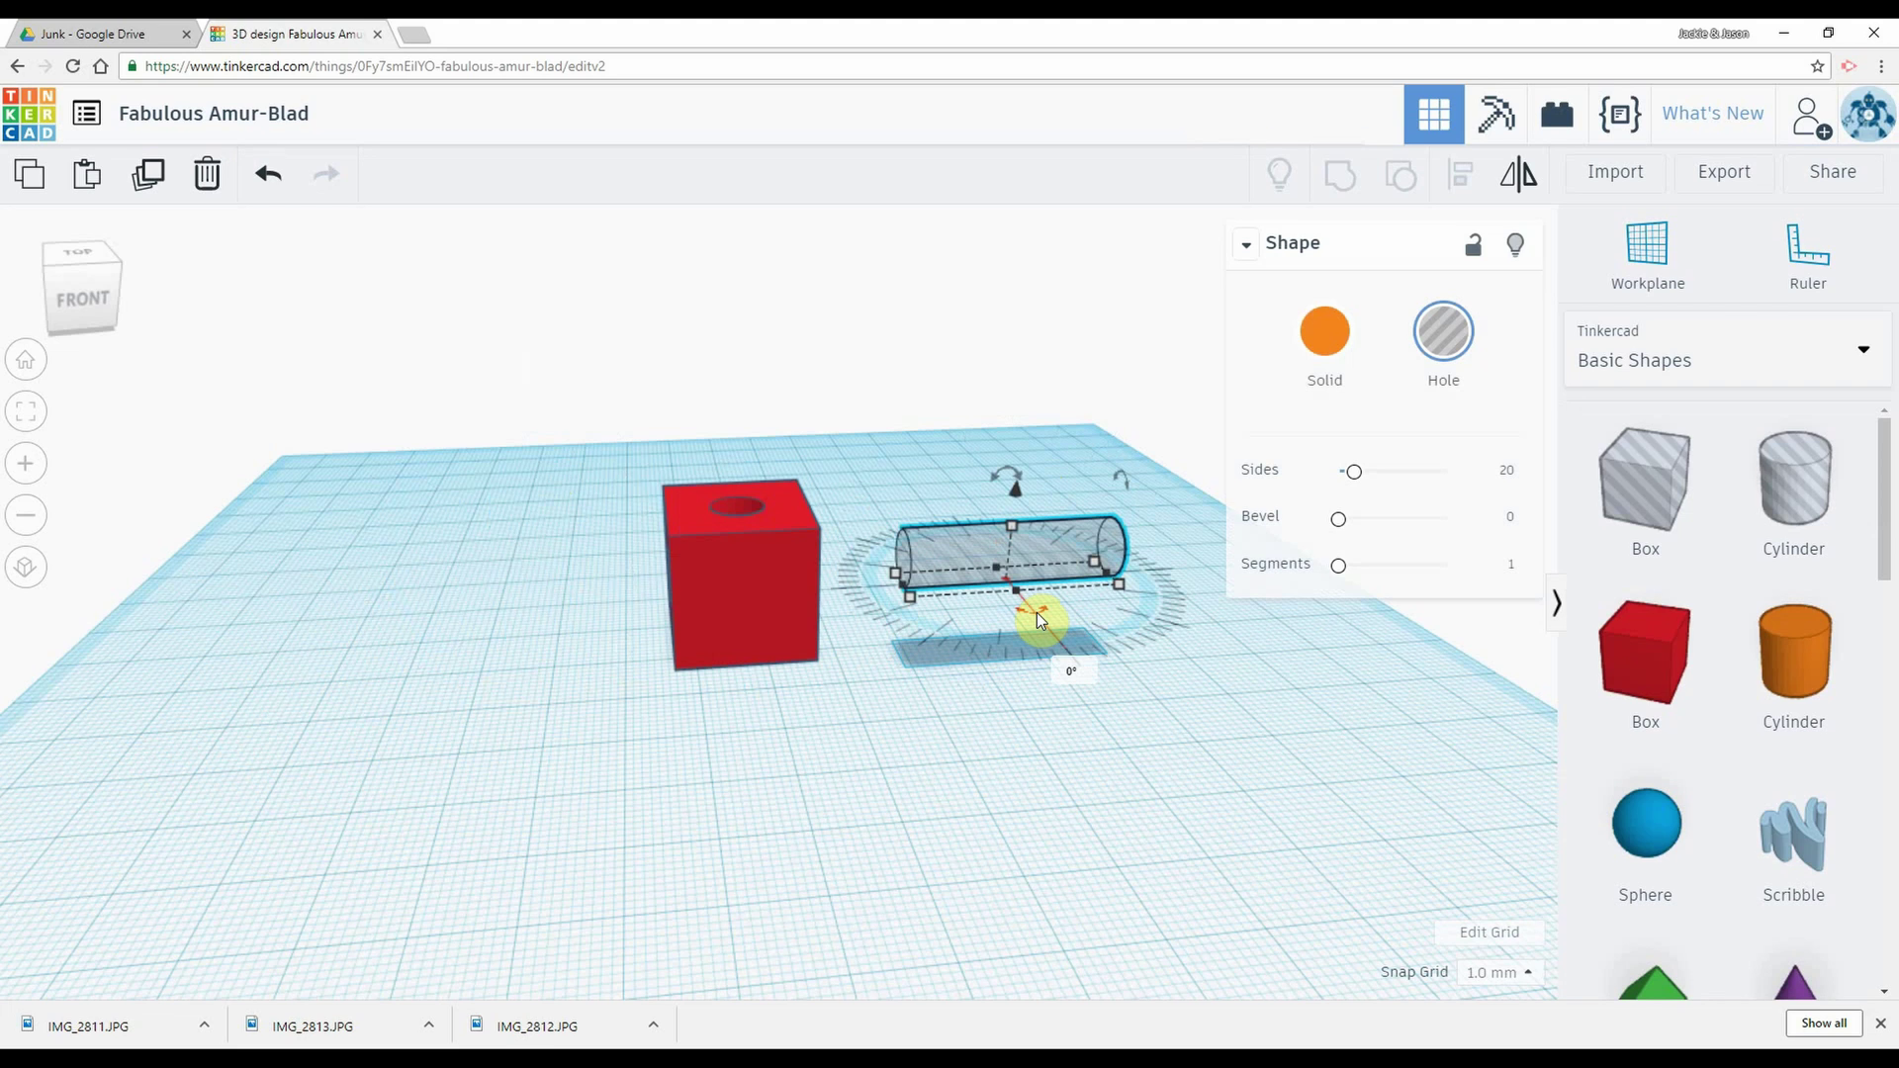
Step: Turn the lying cylinder 90° about its vertical axis, push it through the cube, and select both
right_click_drag(629, 647, 825, 654)
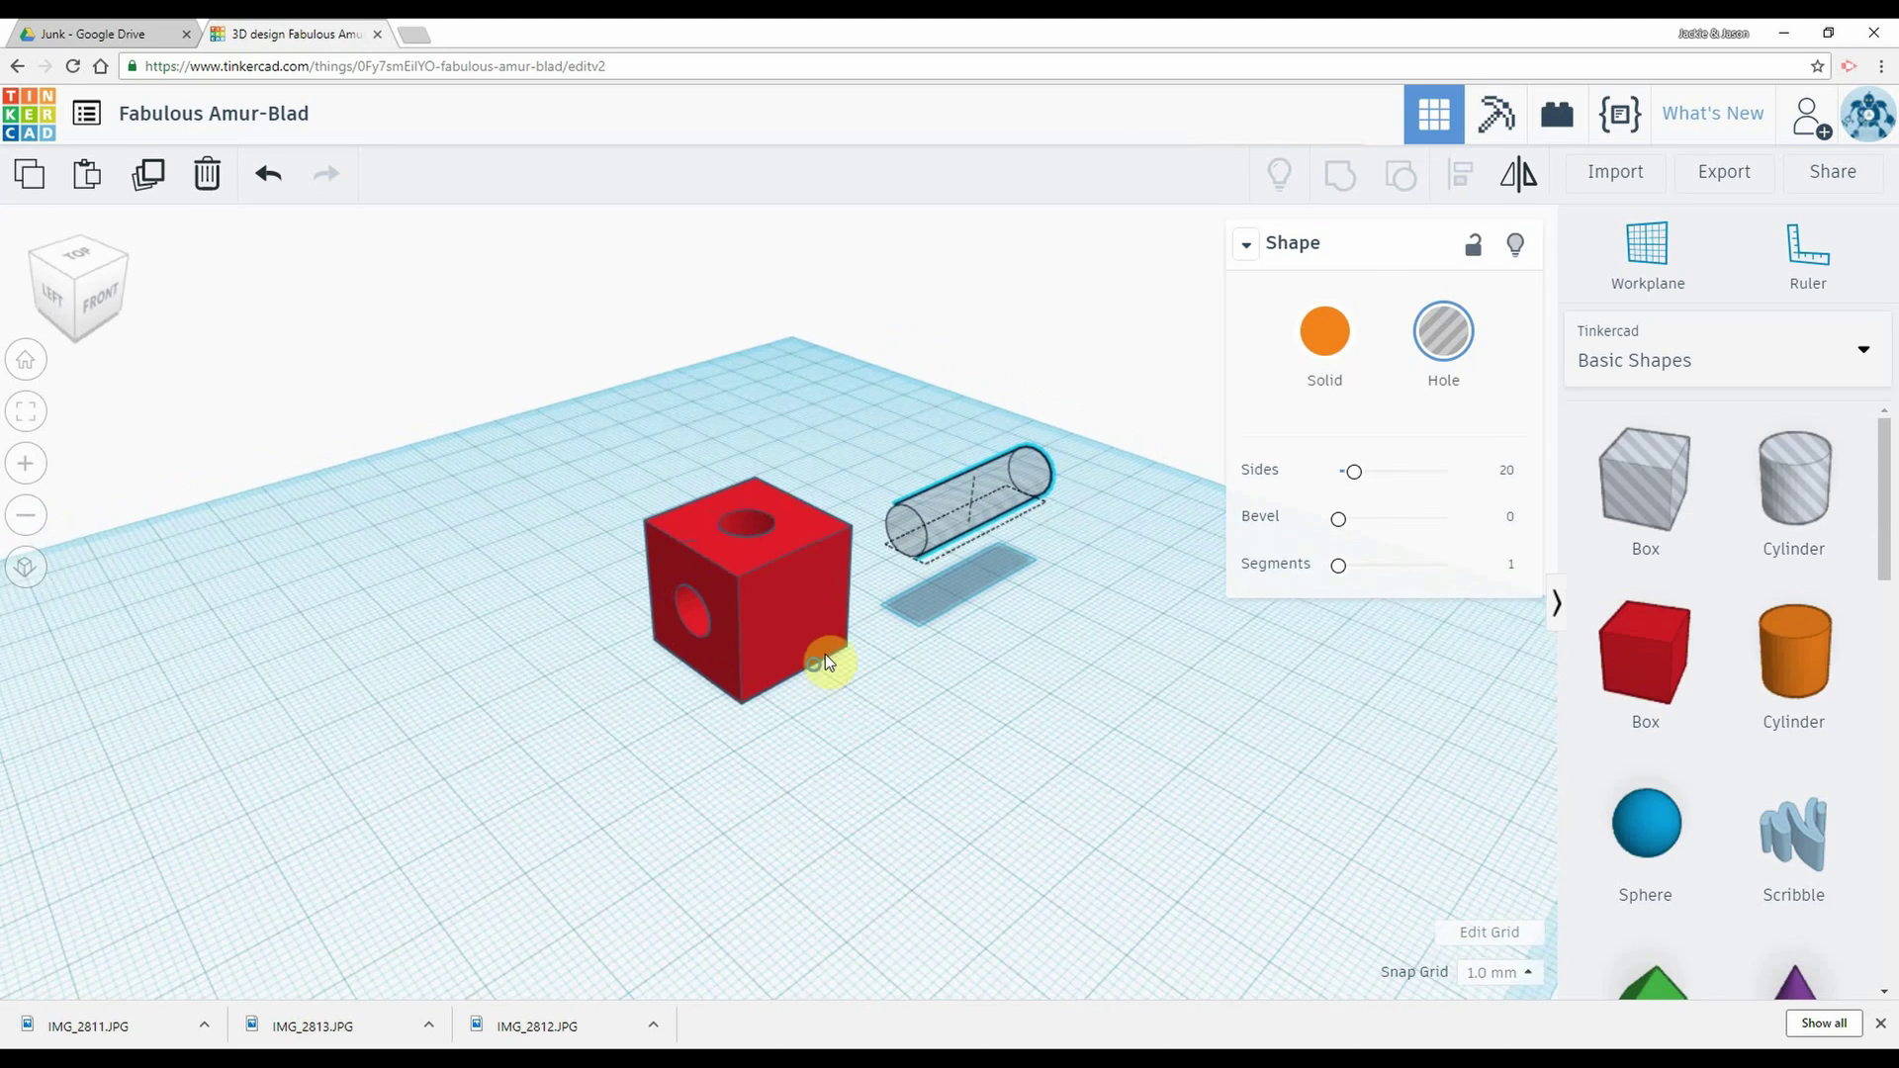
left_click(968, 522)
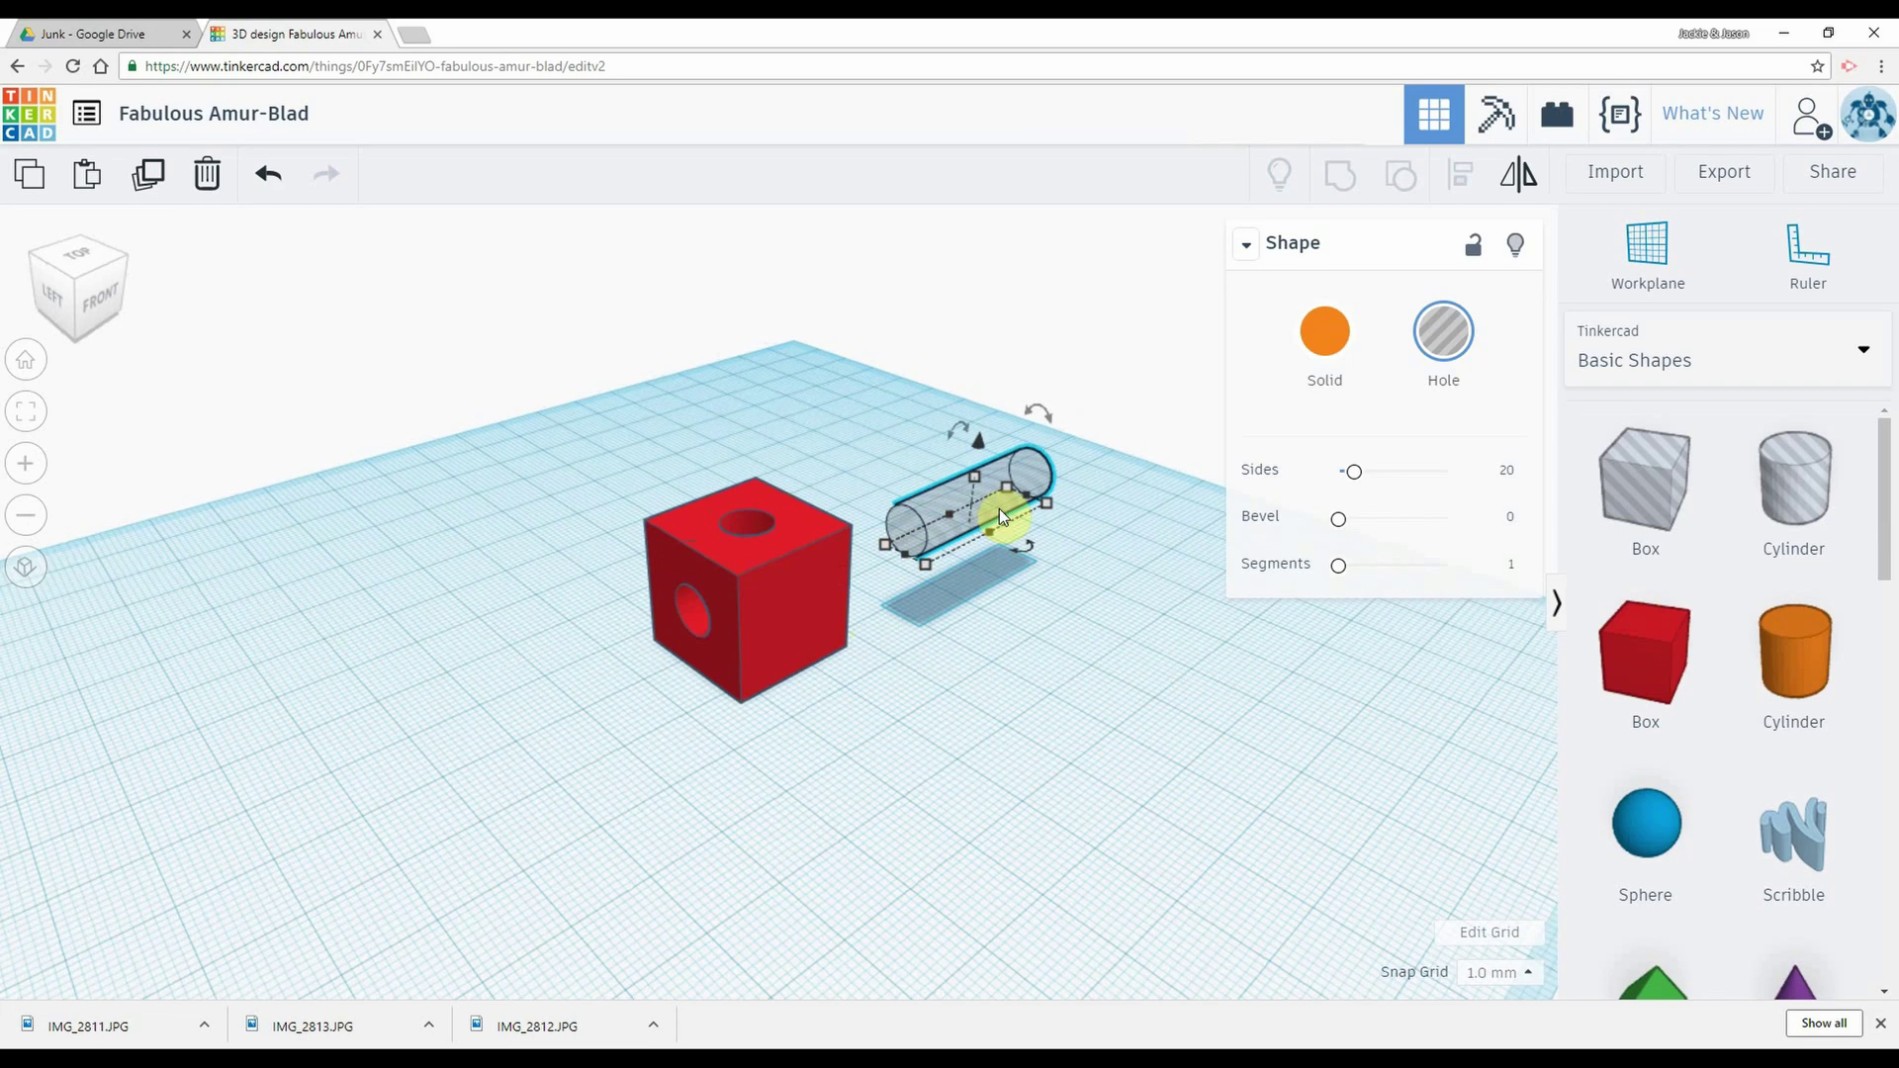
mouse_move(1000, 601)
right_mouse_down()
mouse_move(869, 627)
mouse_move(1019, 614)
right_mouse_up()
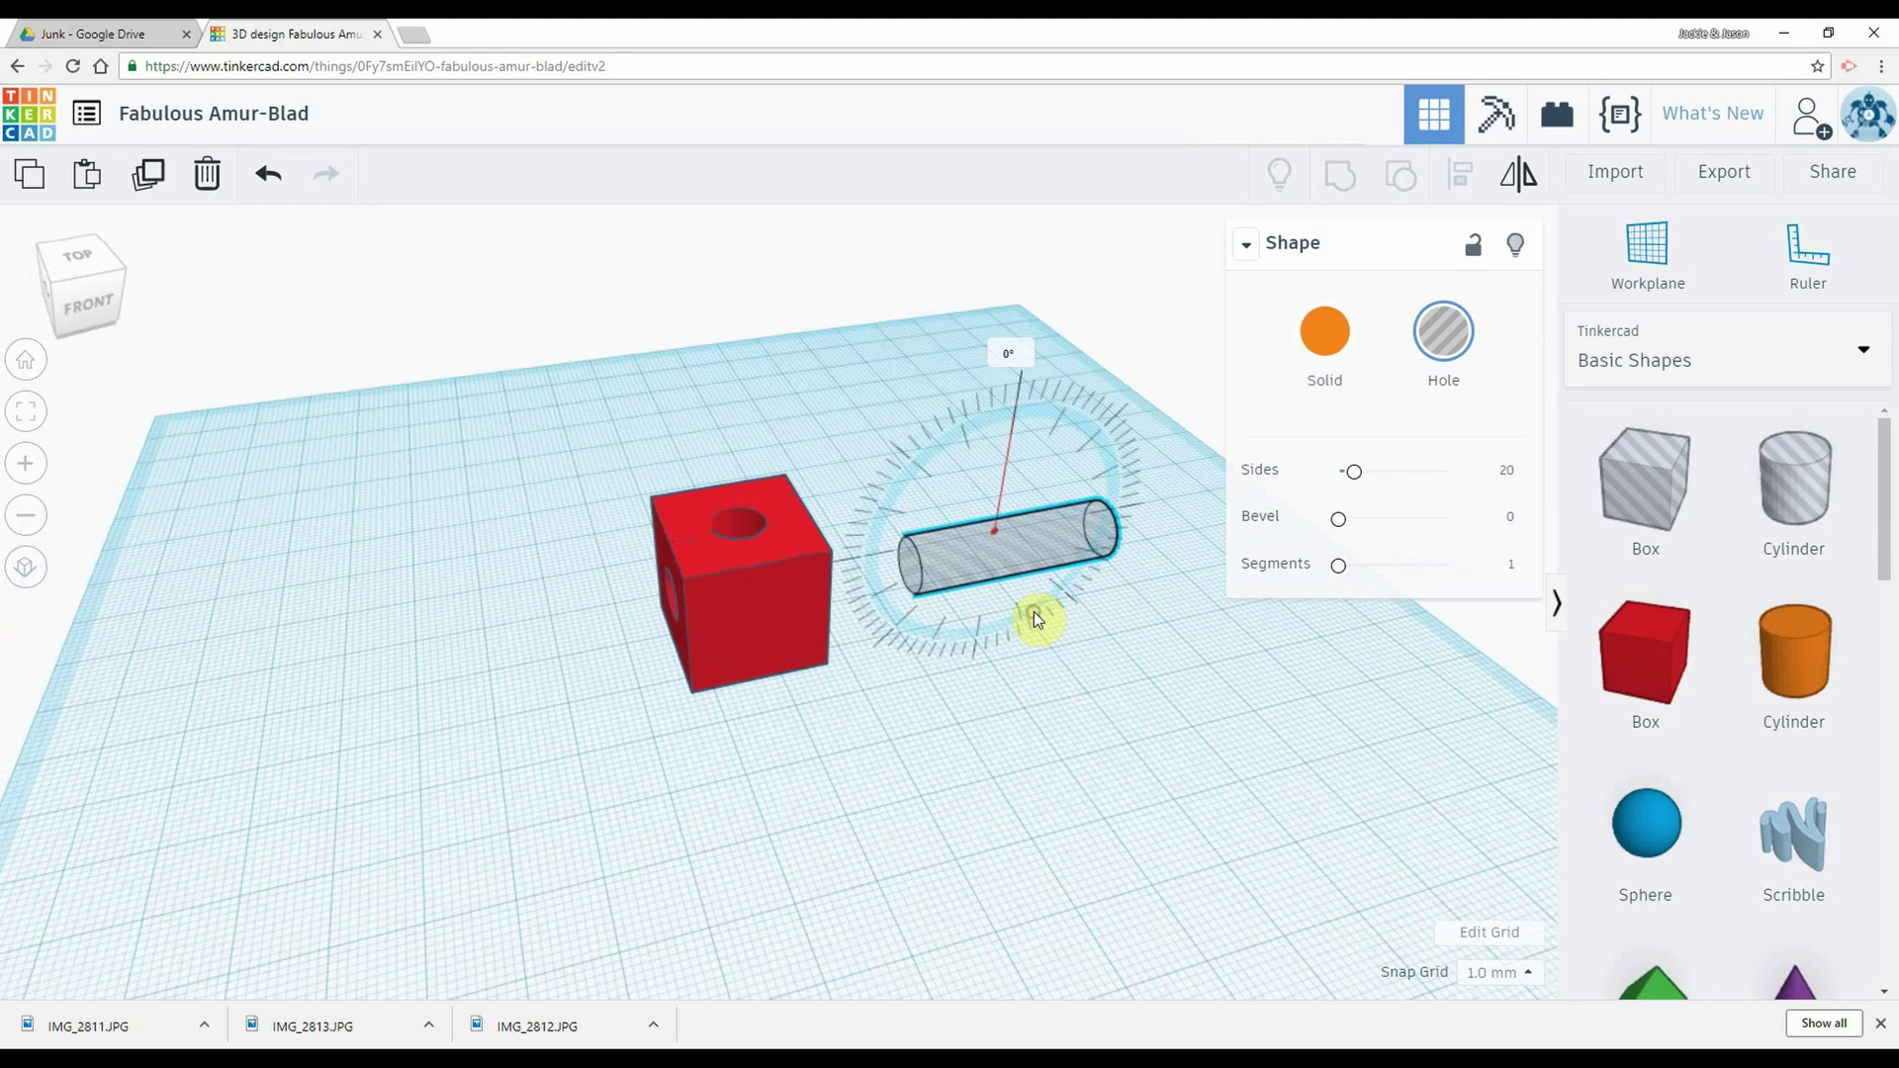
left_click_drag(1034, 611, 1044, 609)
type("90")
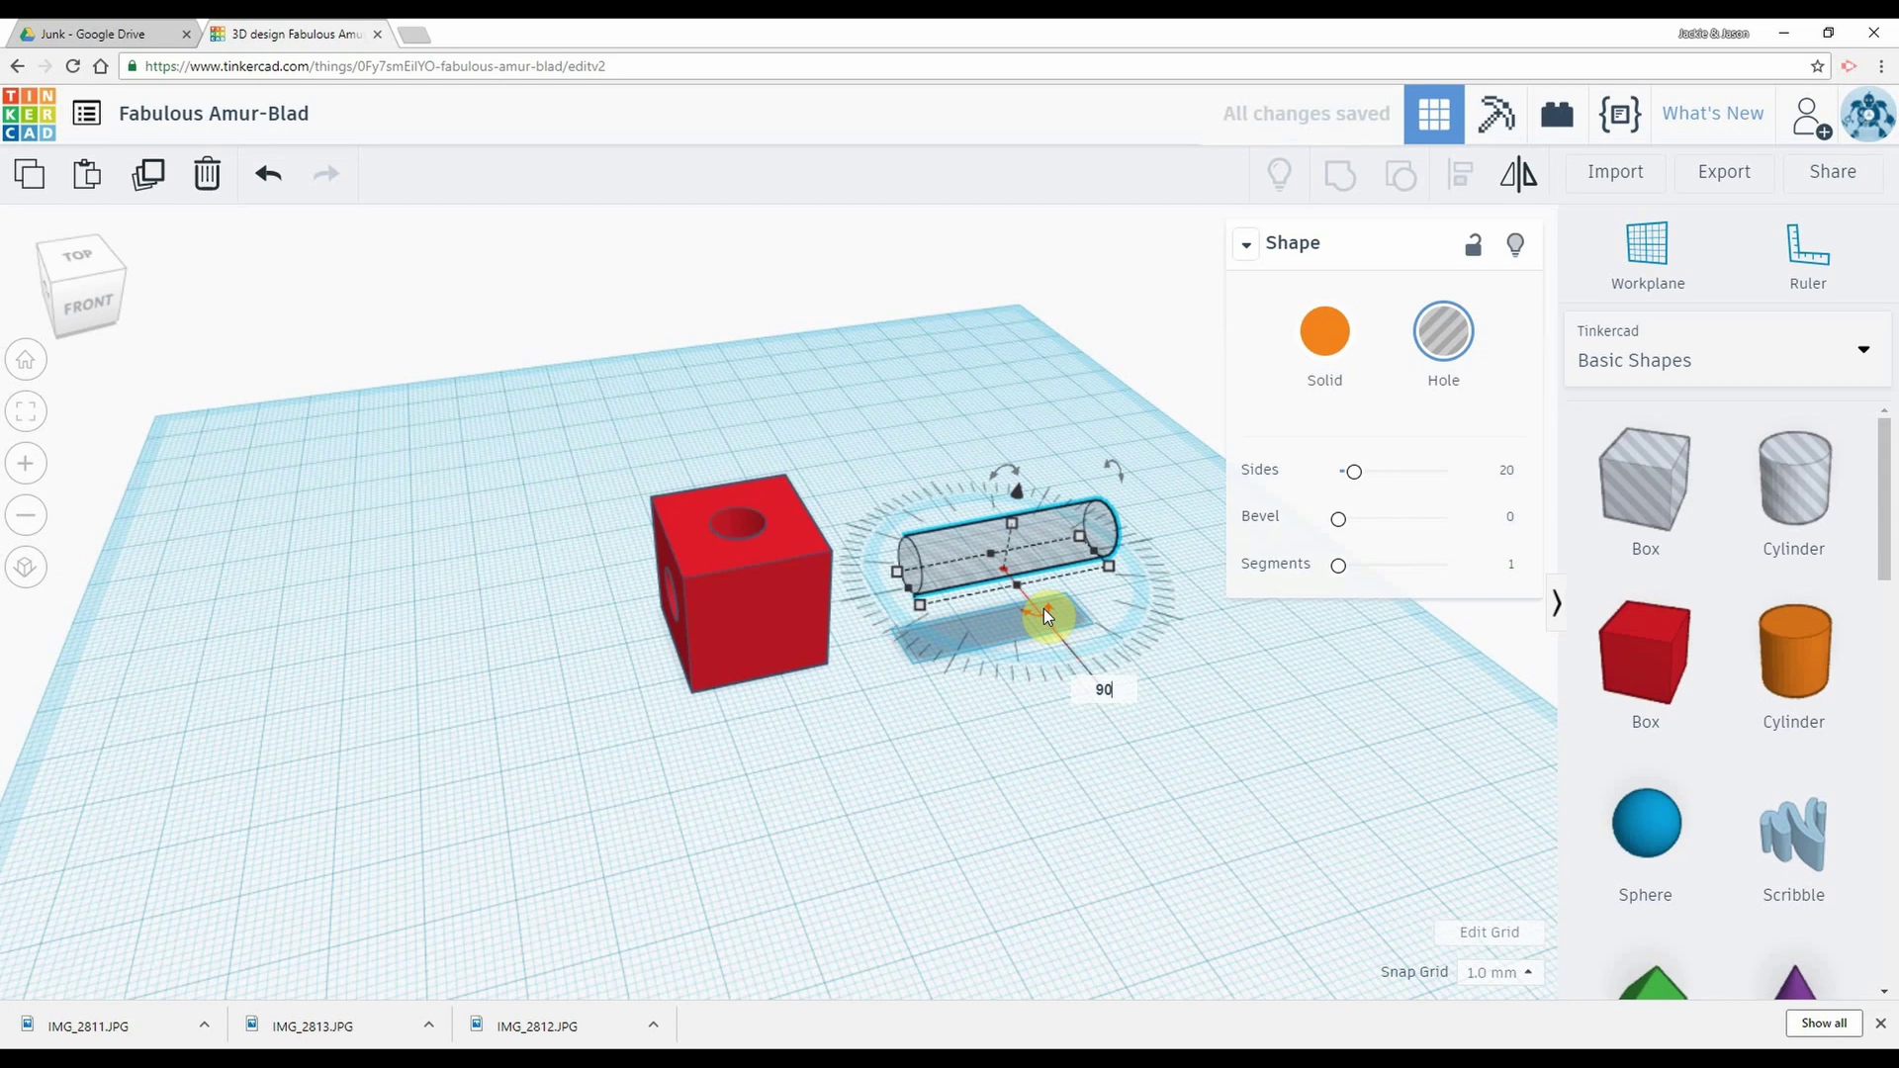
key("Return")
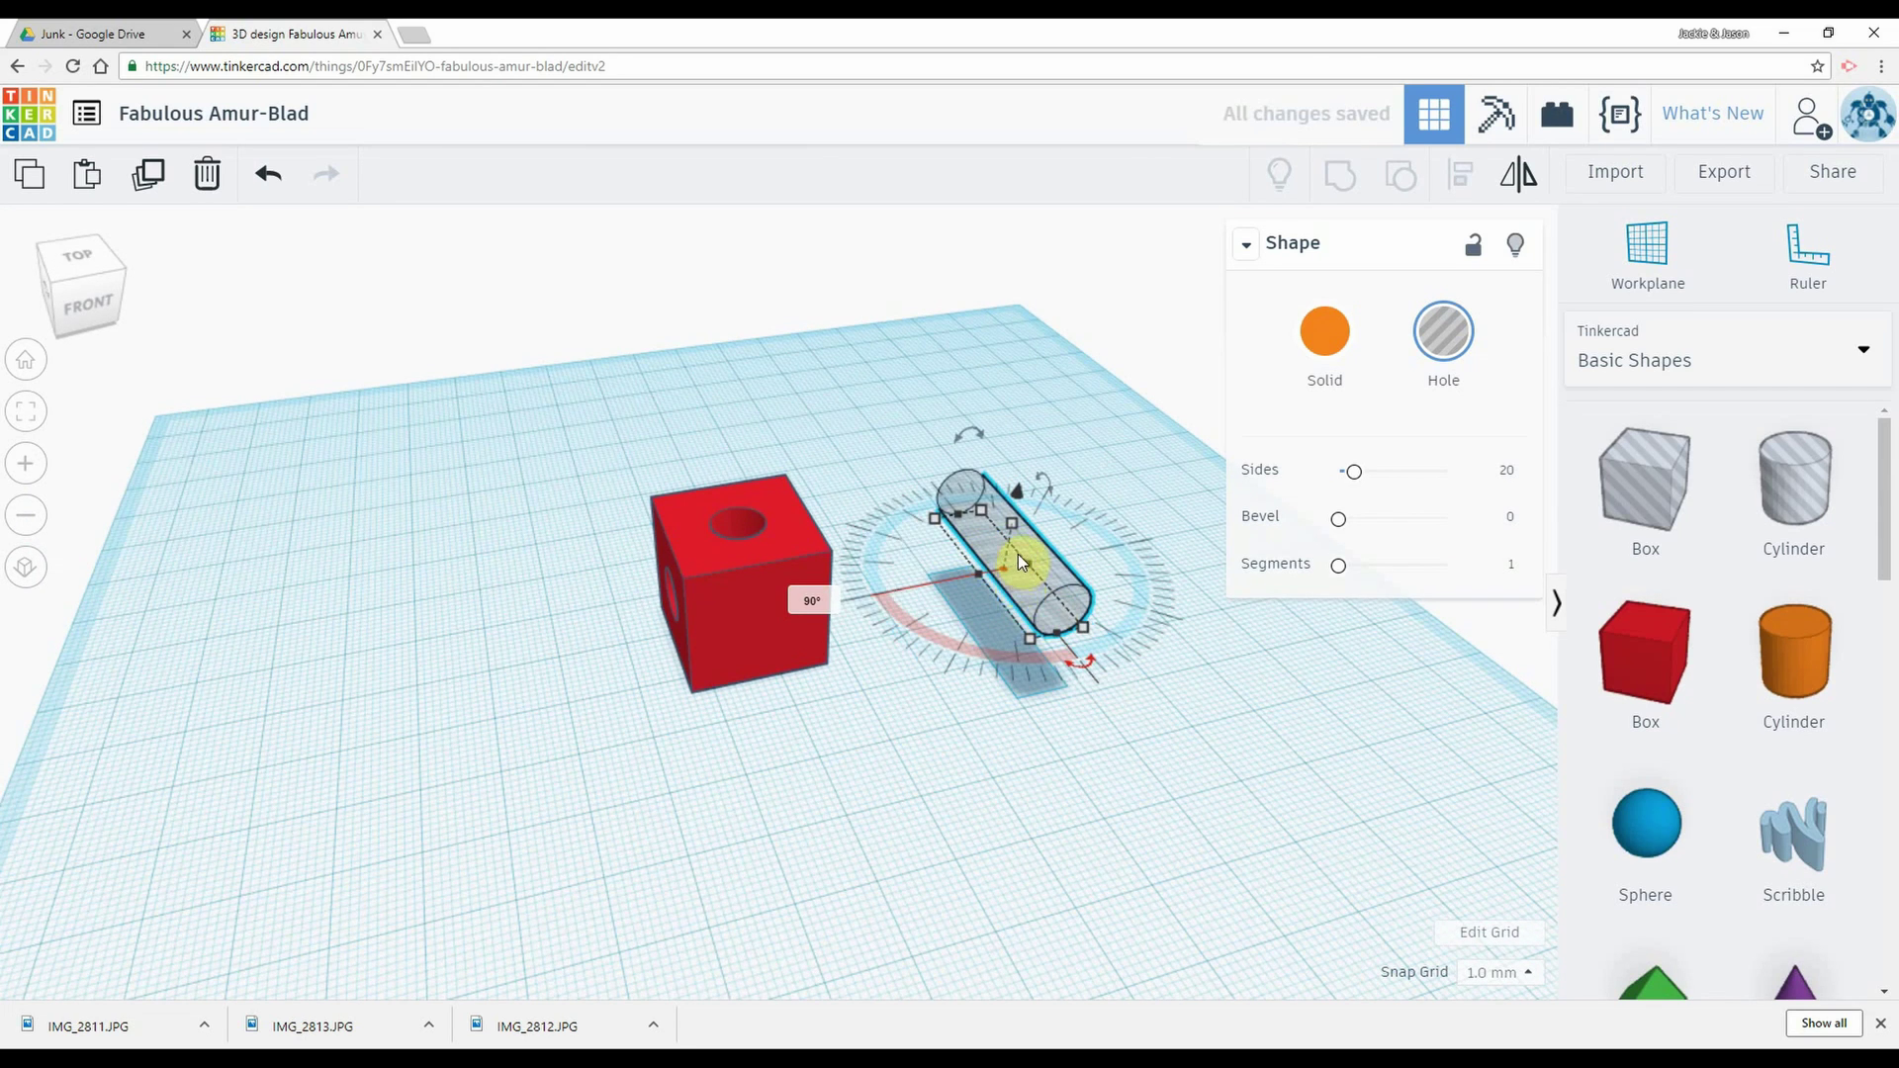
left_click_drag(1018, 554, 741, 581)
left_click_drag(473, 444, 940, 744)
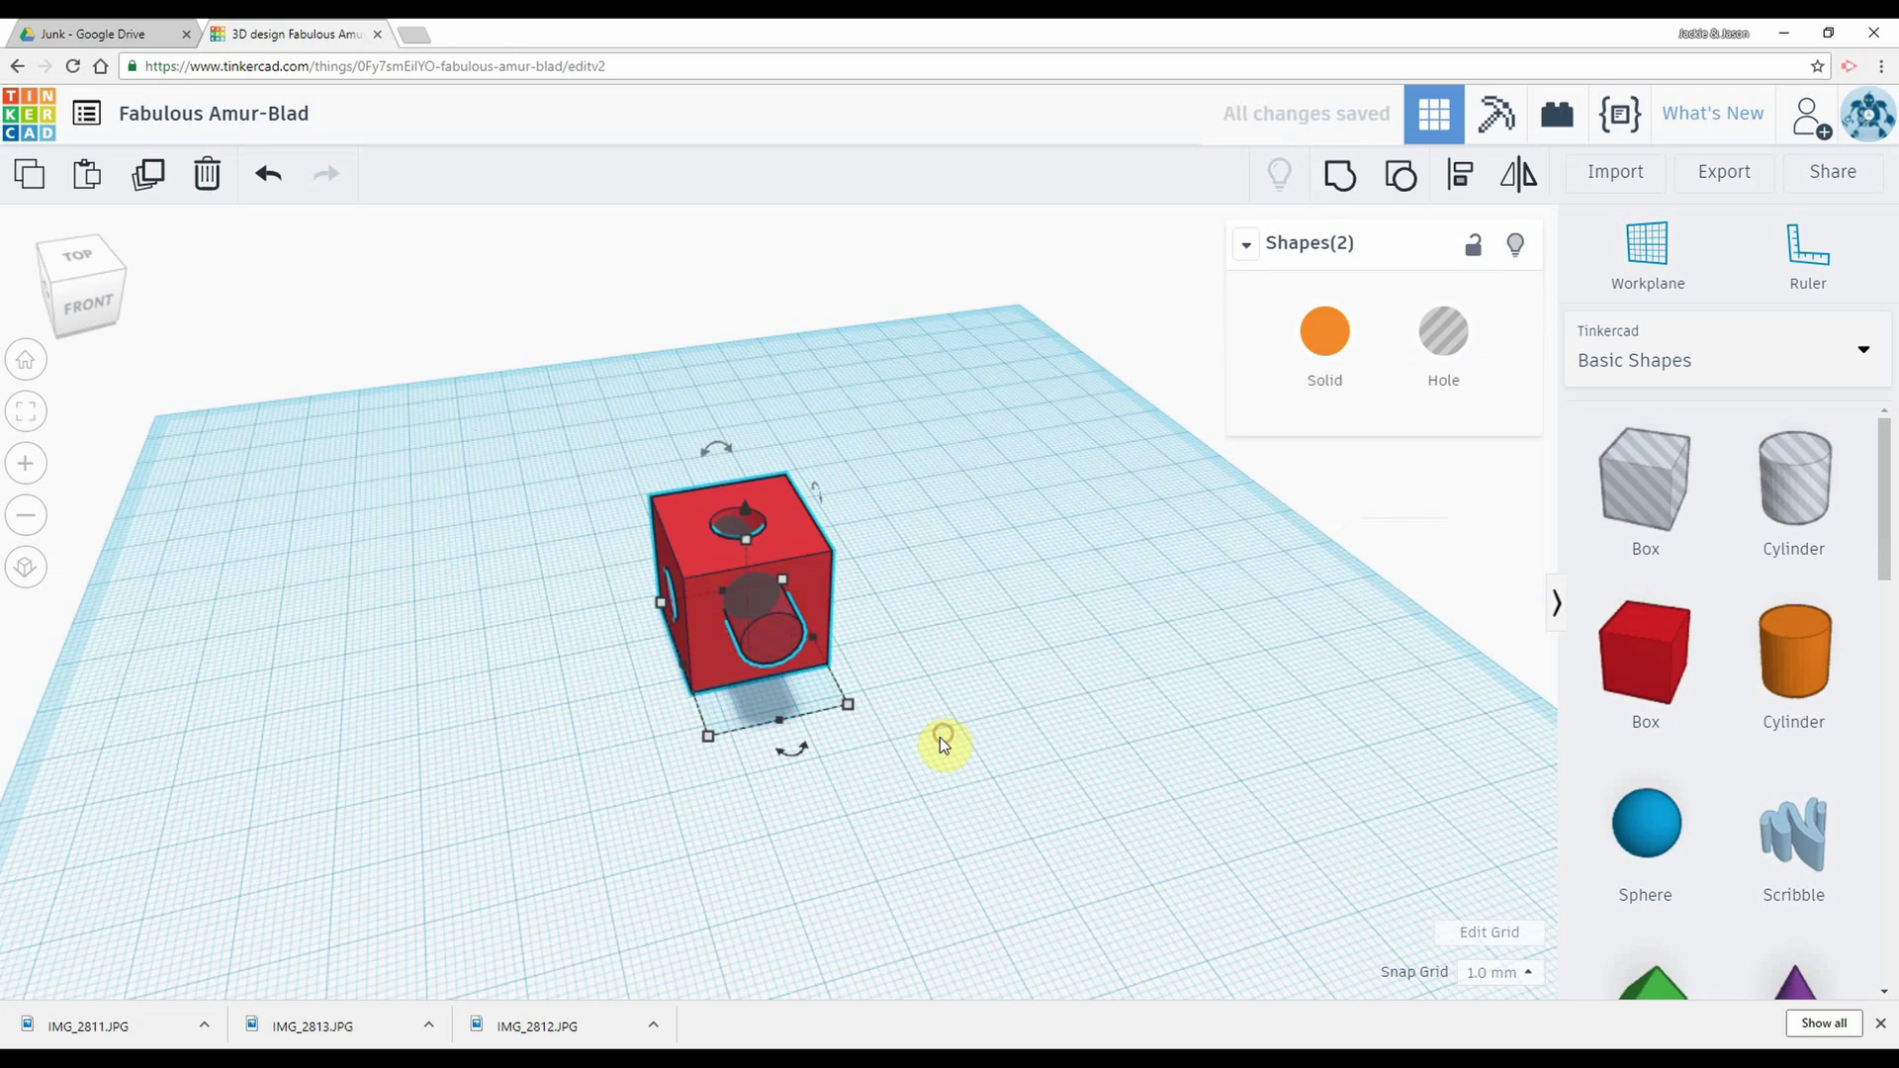
Step: Align the hole cylinder to the cube's centre on two axes
left_click(1460, 174)
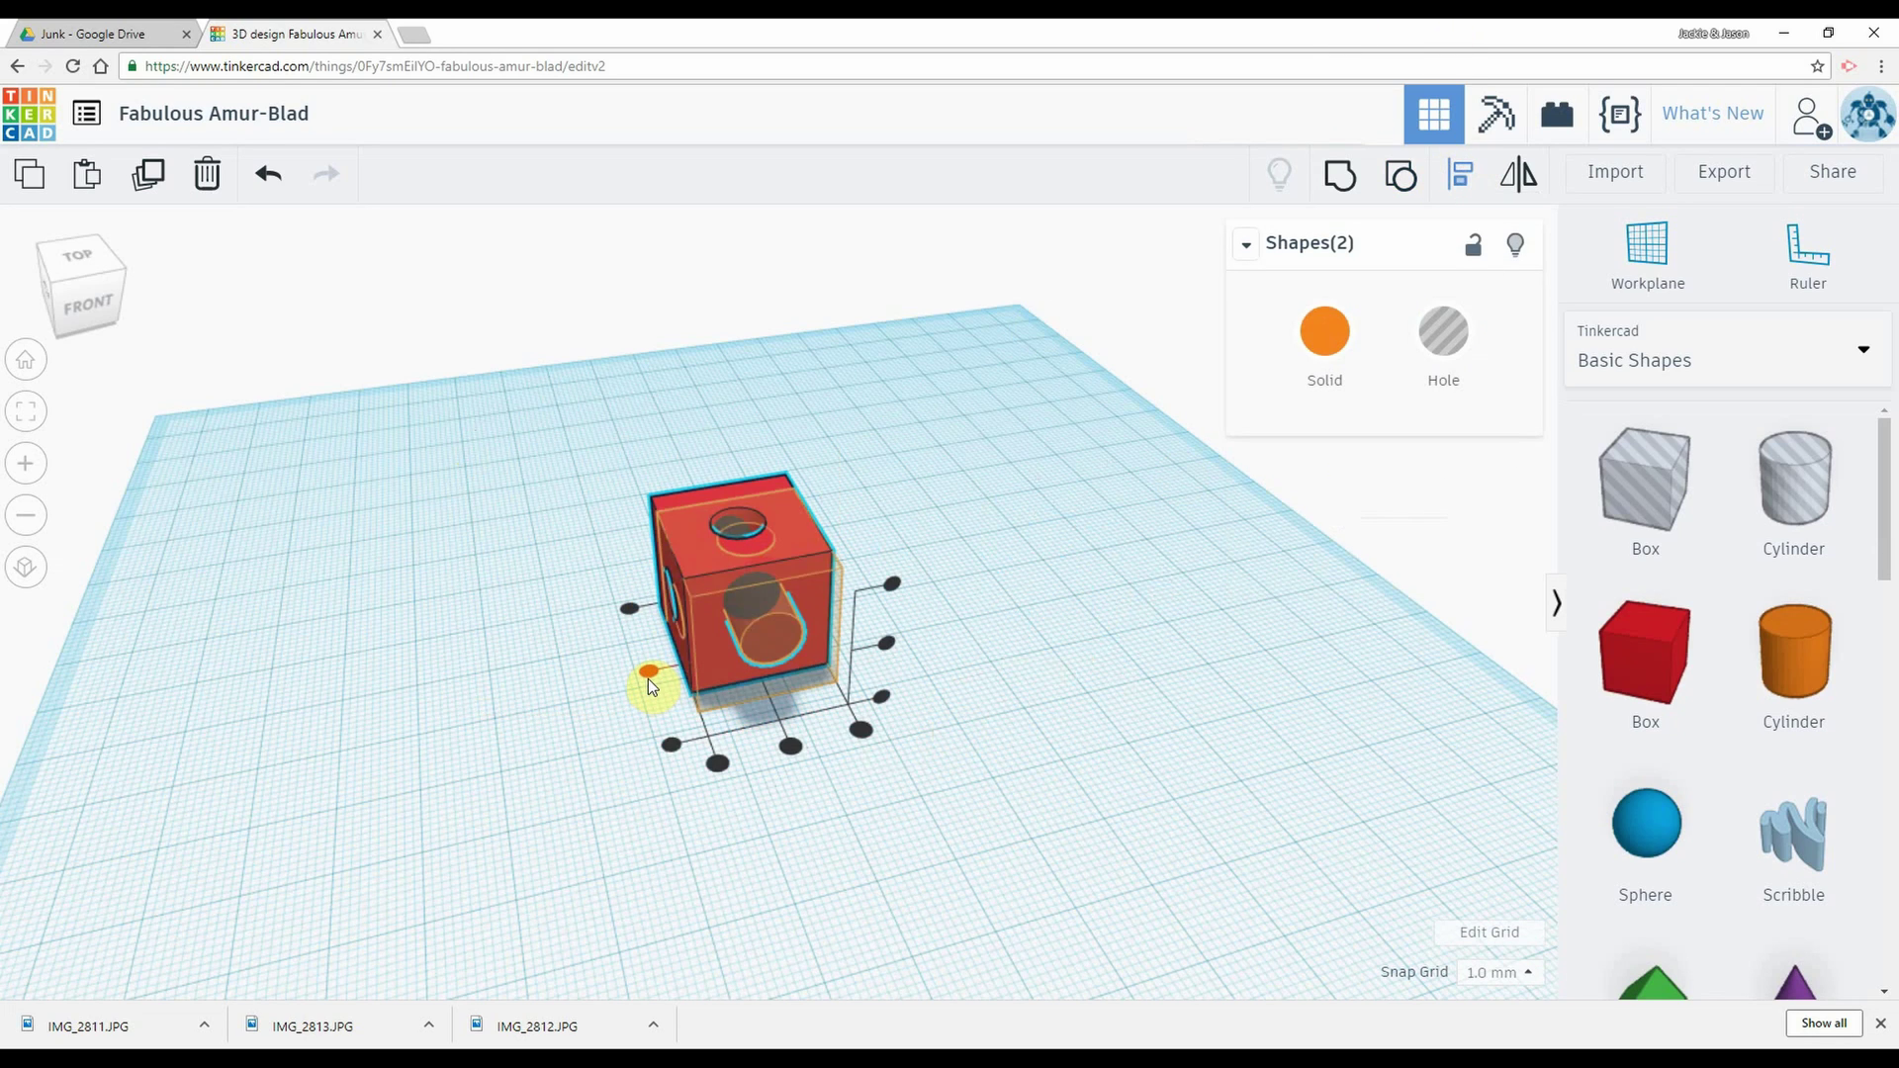
left_click(794, 749)
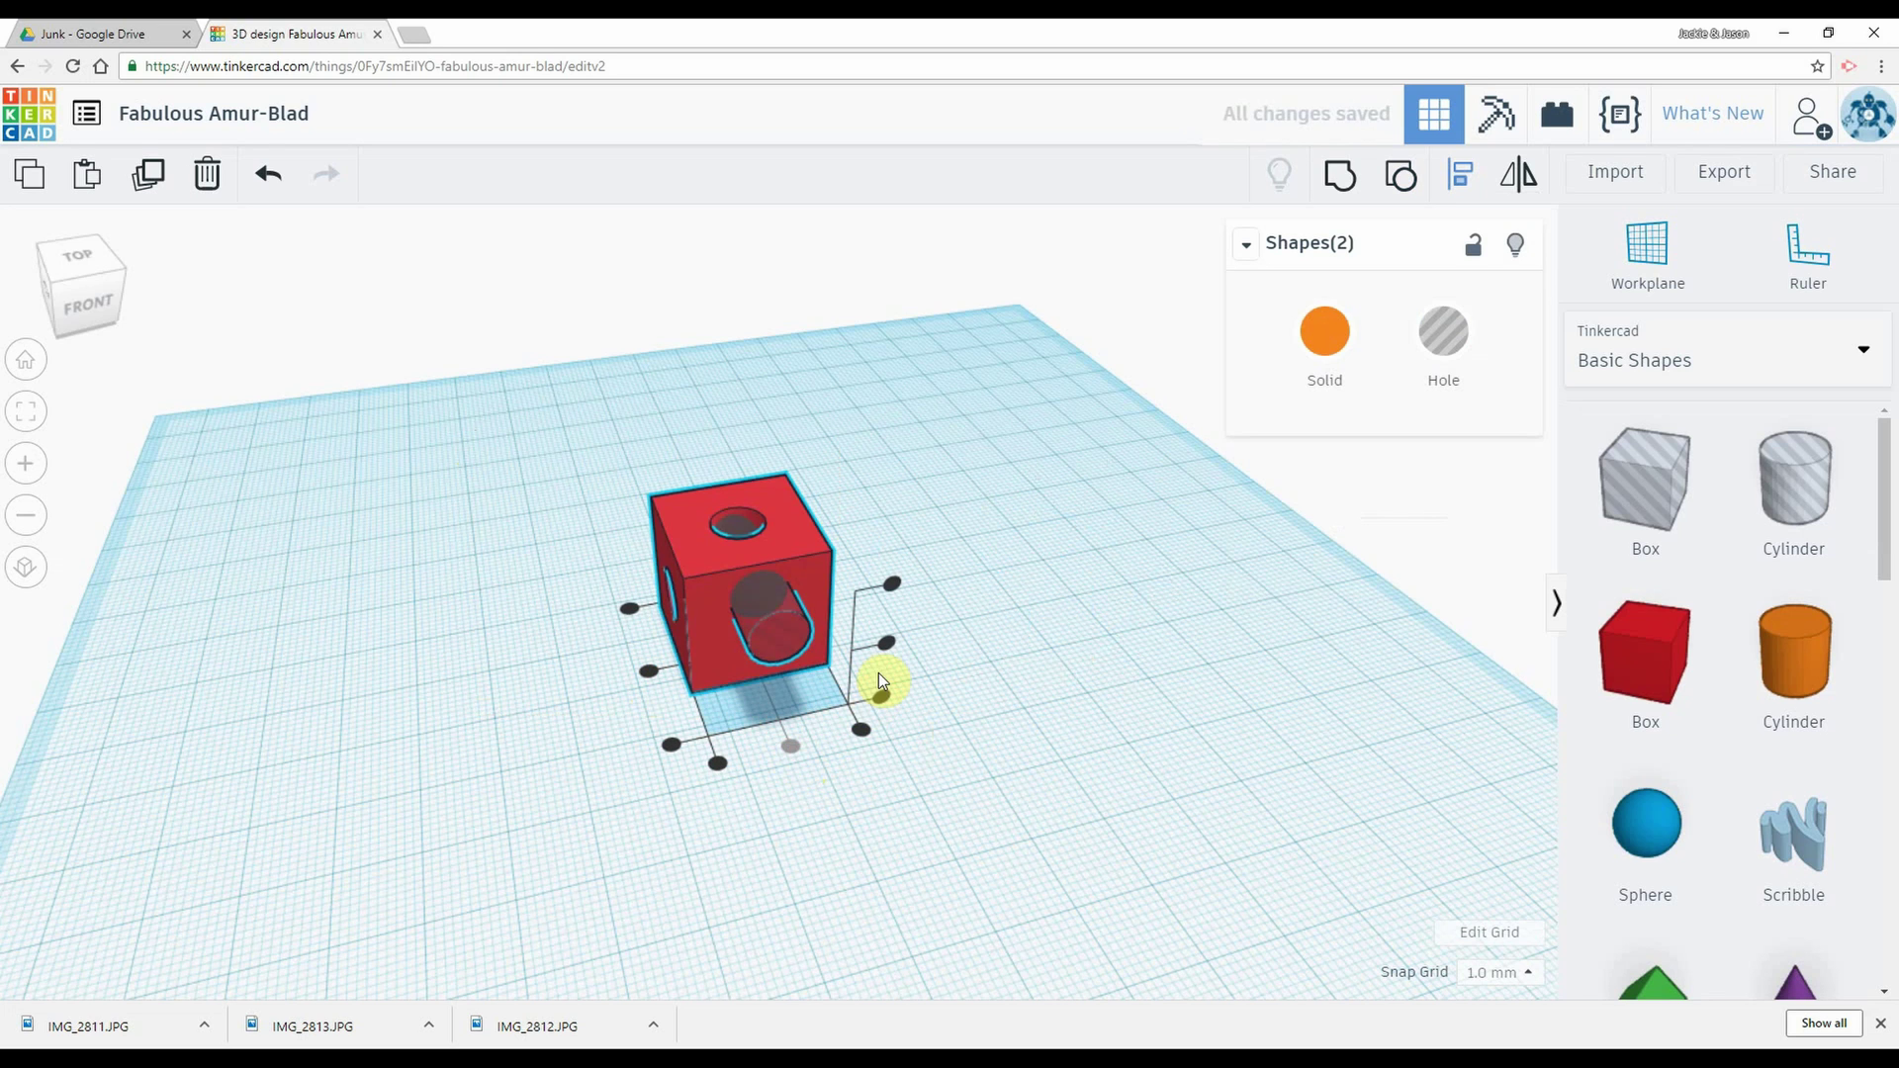
left_click(880, 647)
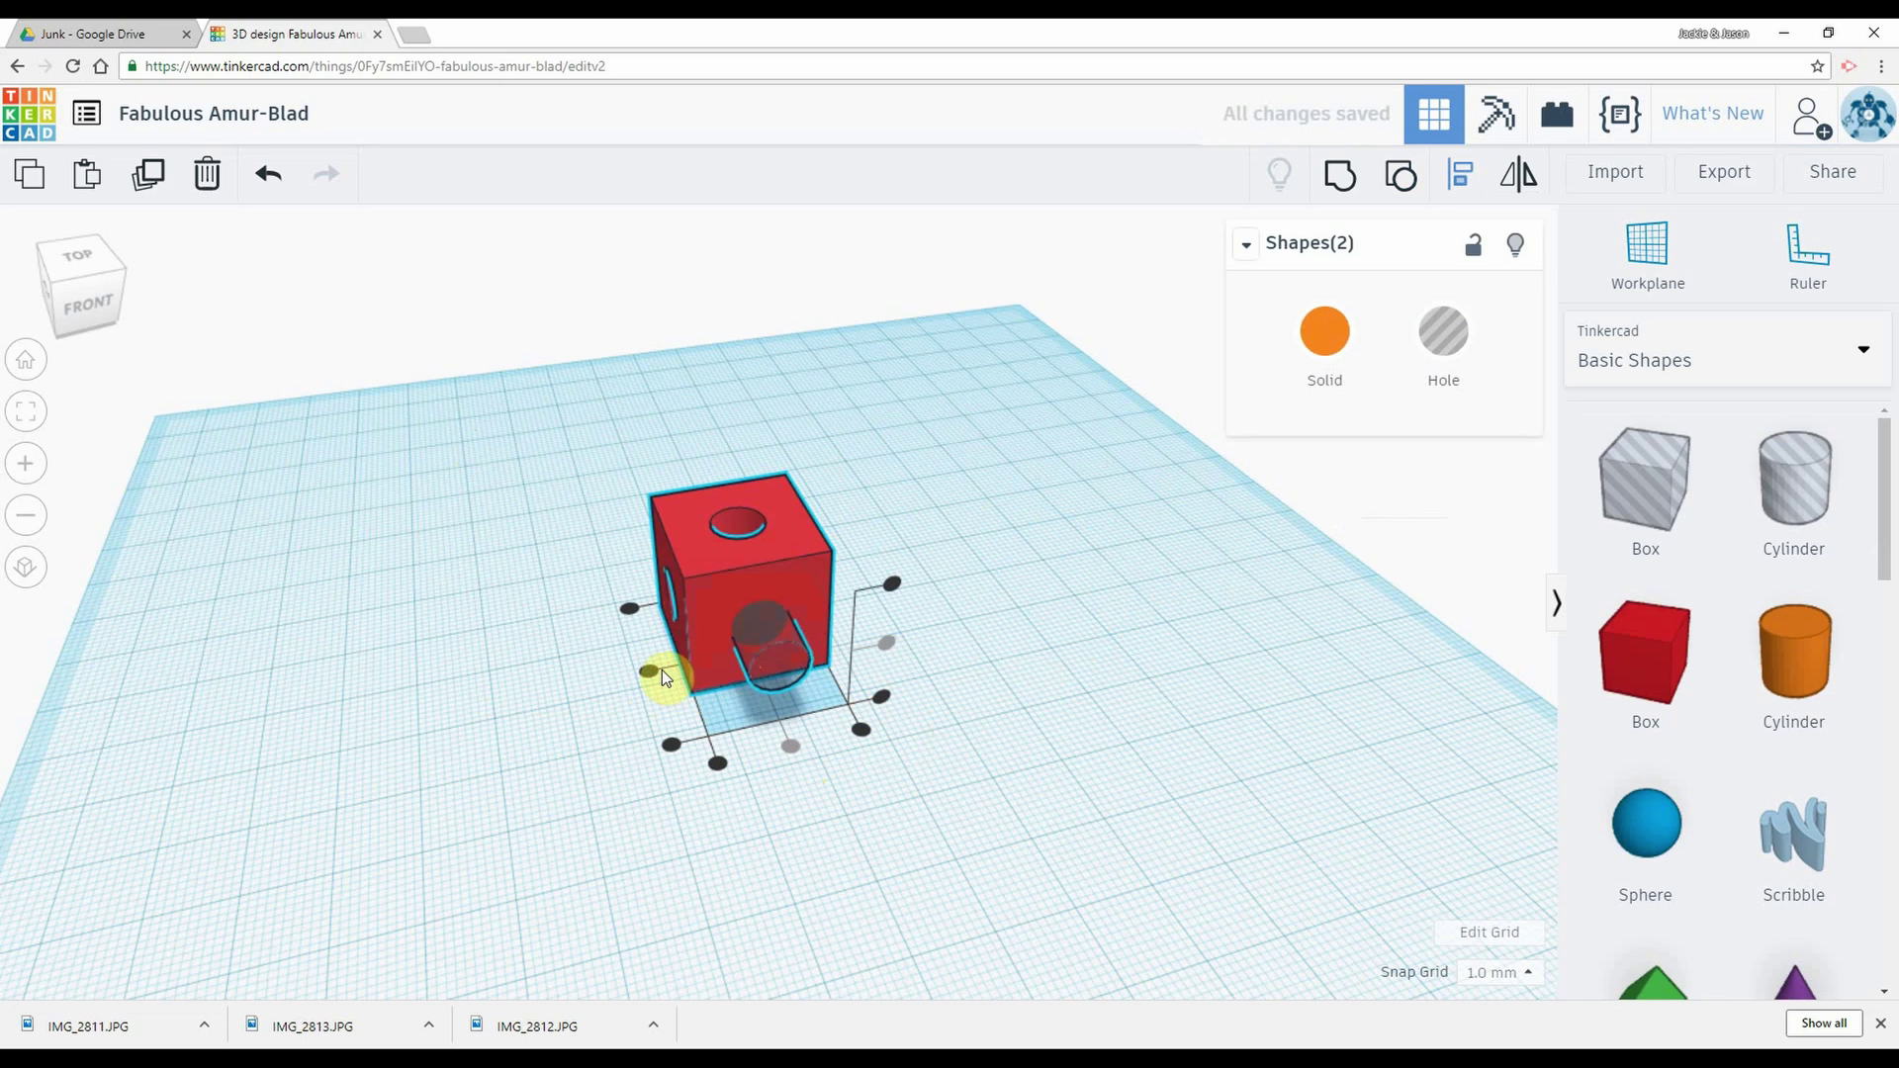
right_click_drag(400, 628, 806, 534)
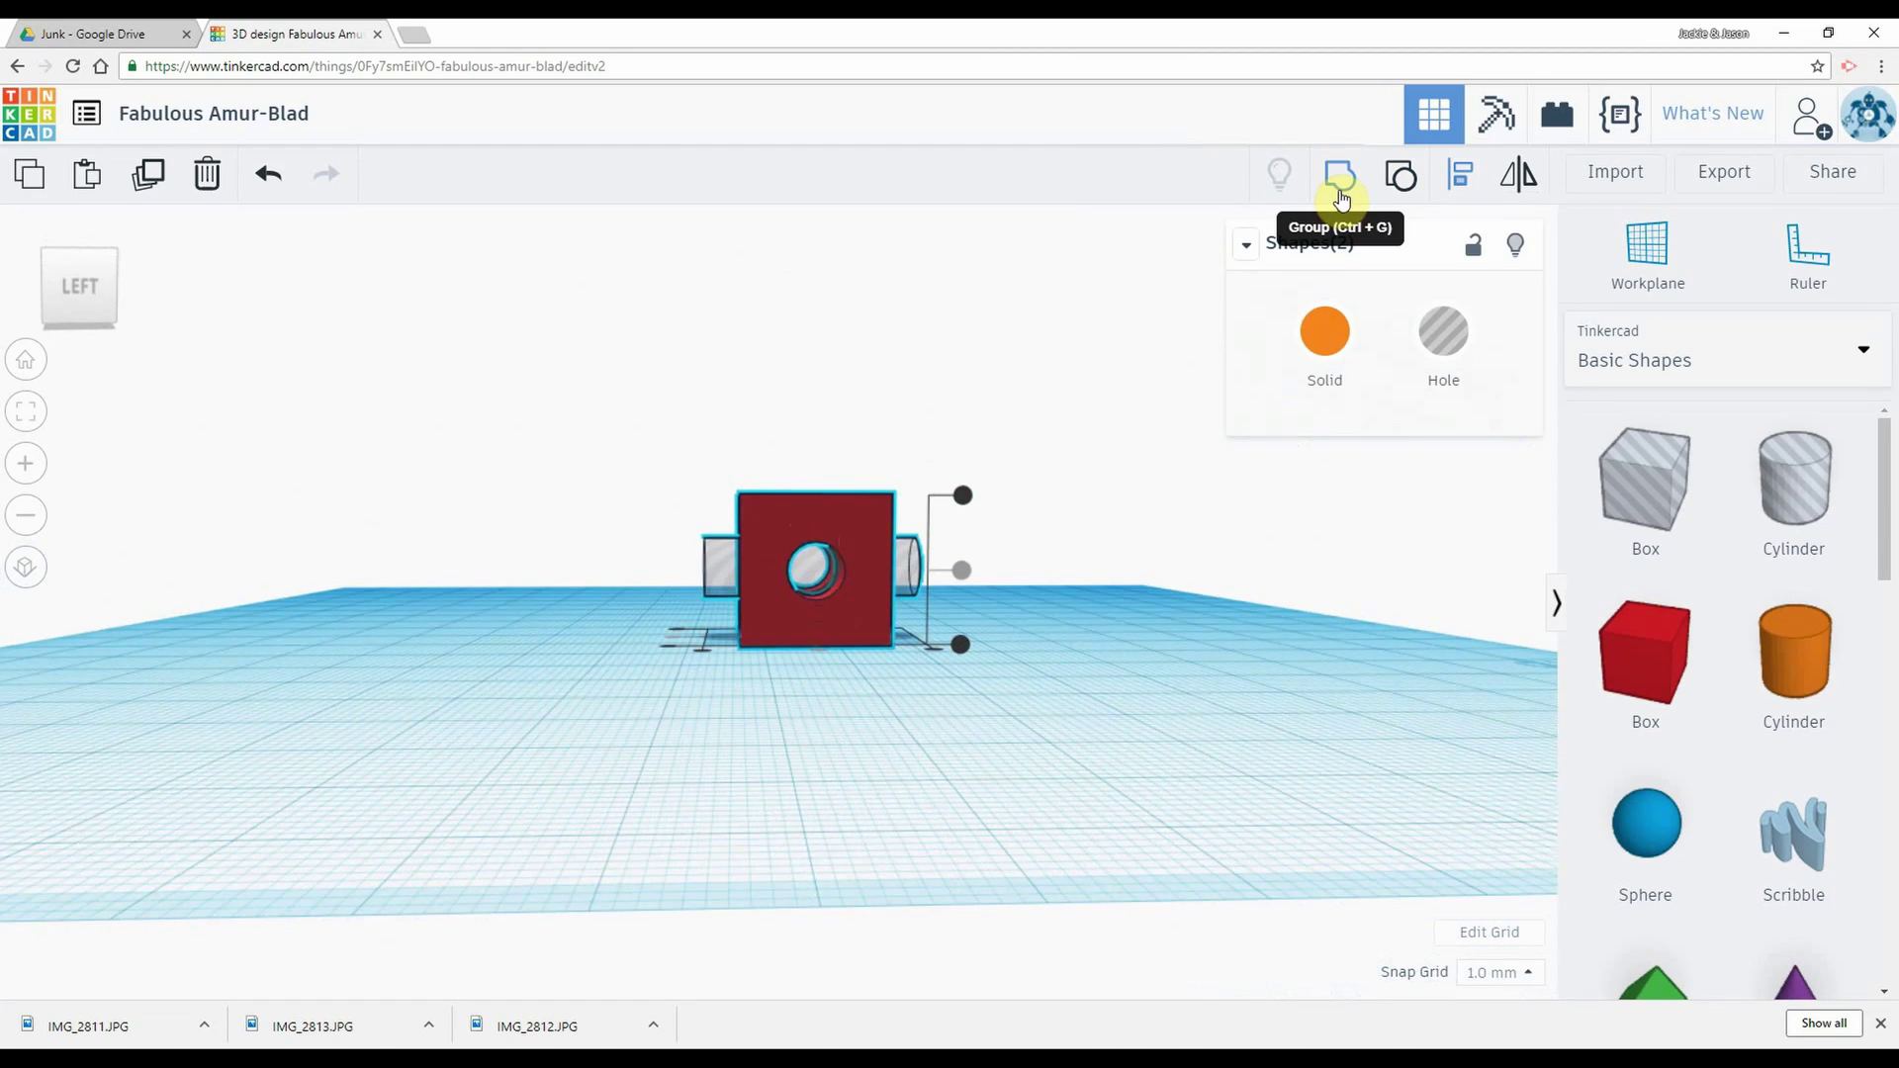
Step: Group the cube and hole cylinder into one shape
left_click(1343, 189)
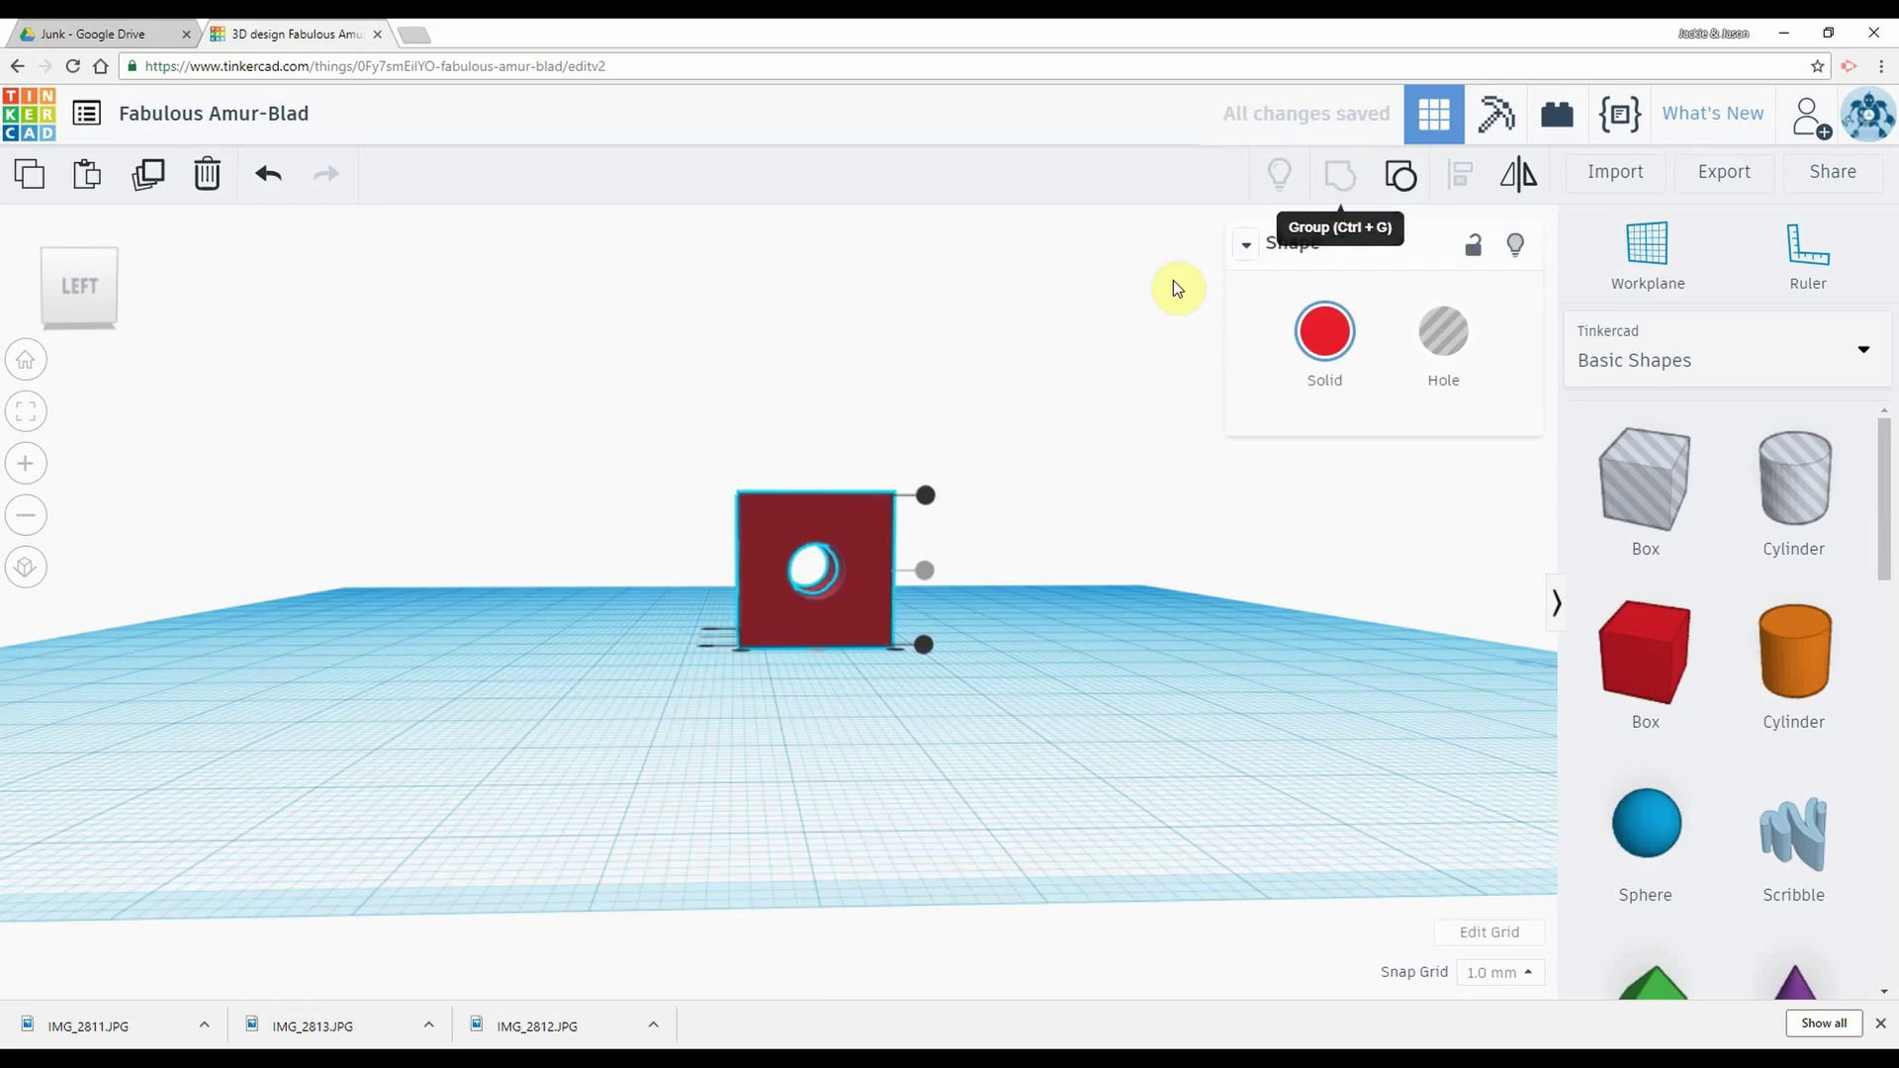
right_click_drag(553, 476, 857, 633)
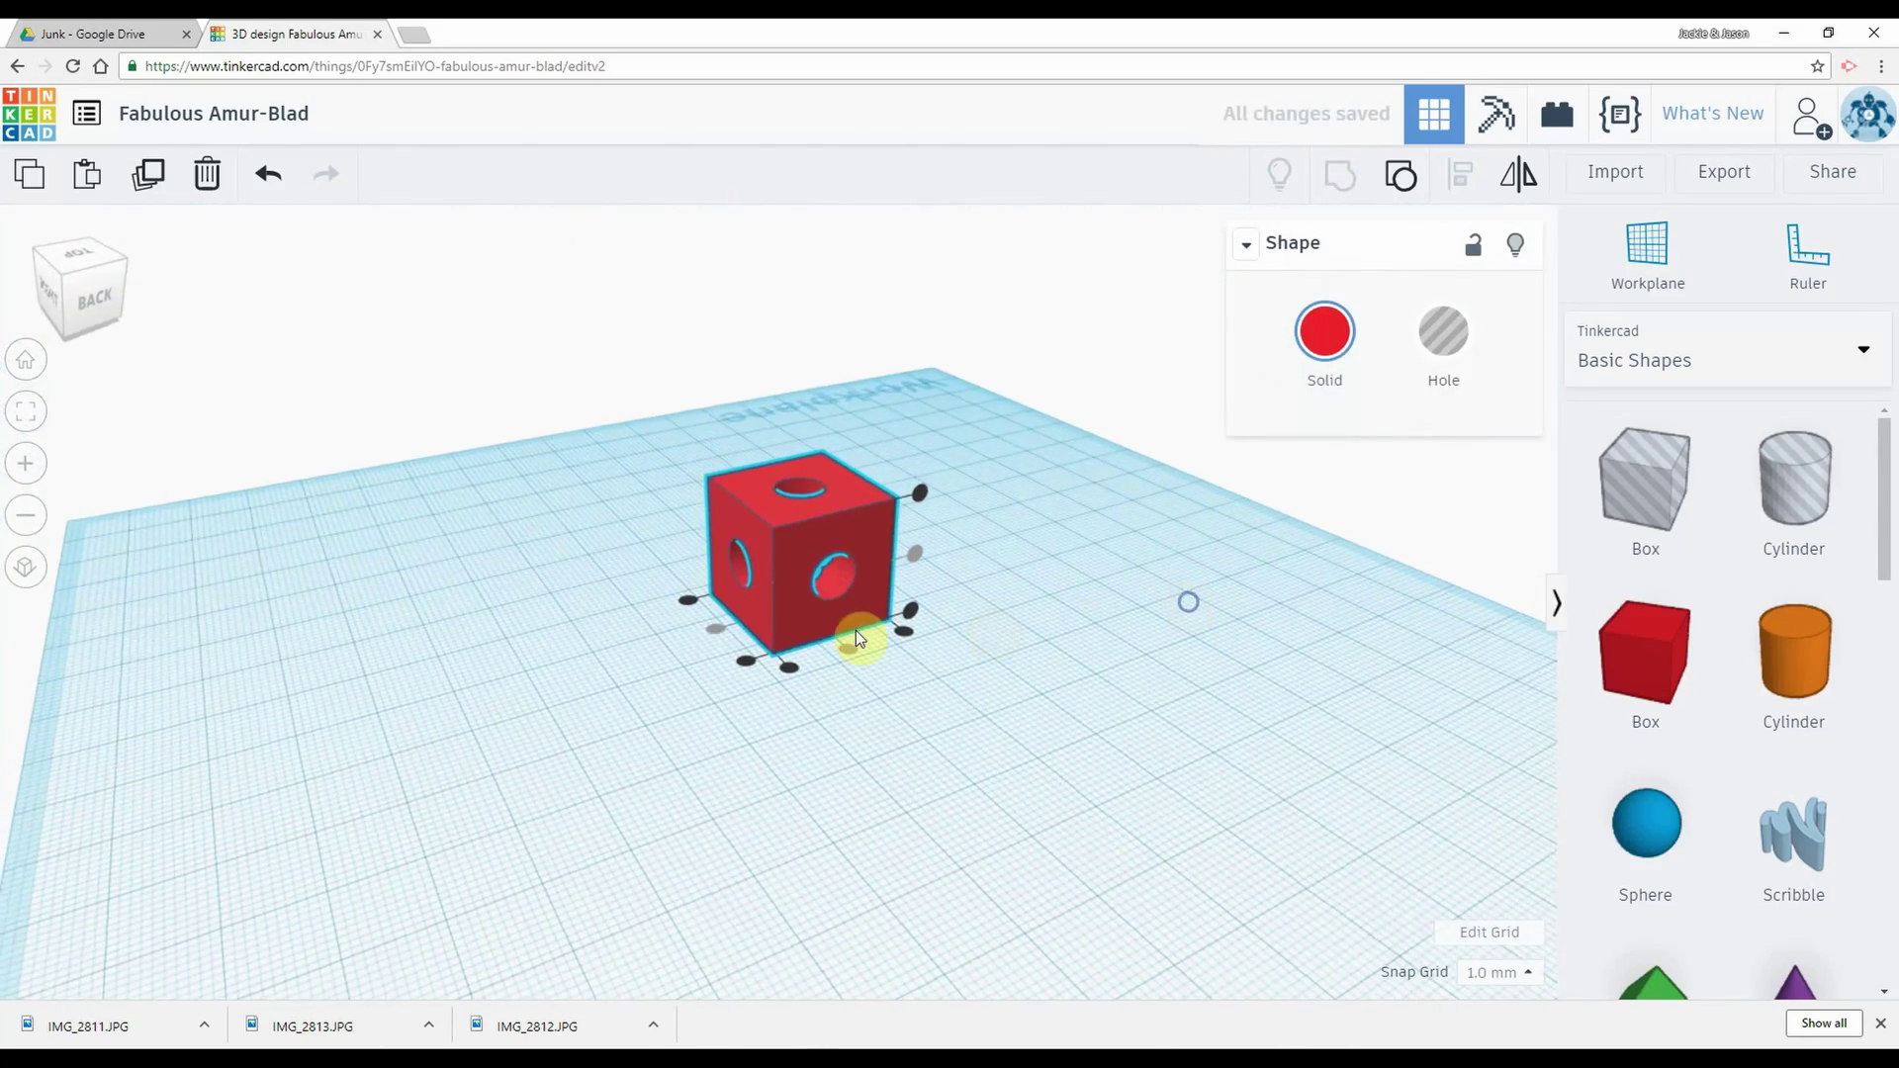
scroll(664, 586, "down", 2)
Step: Orbit around the cube, then switch to the straight top-down view
scroll(664, 583, "up", 5)
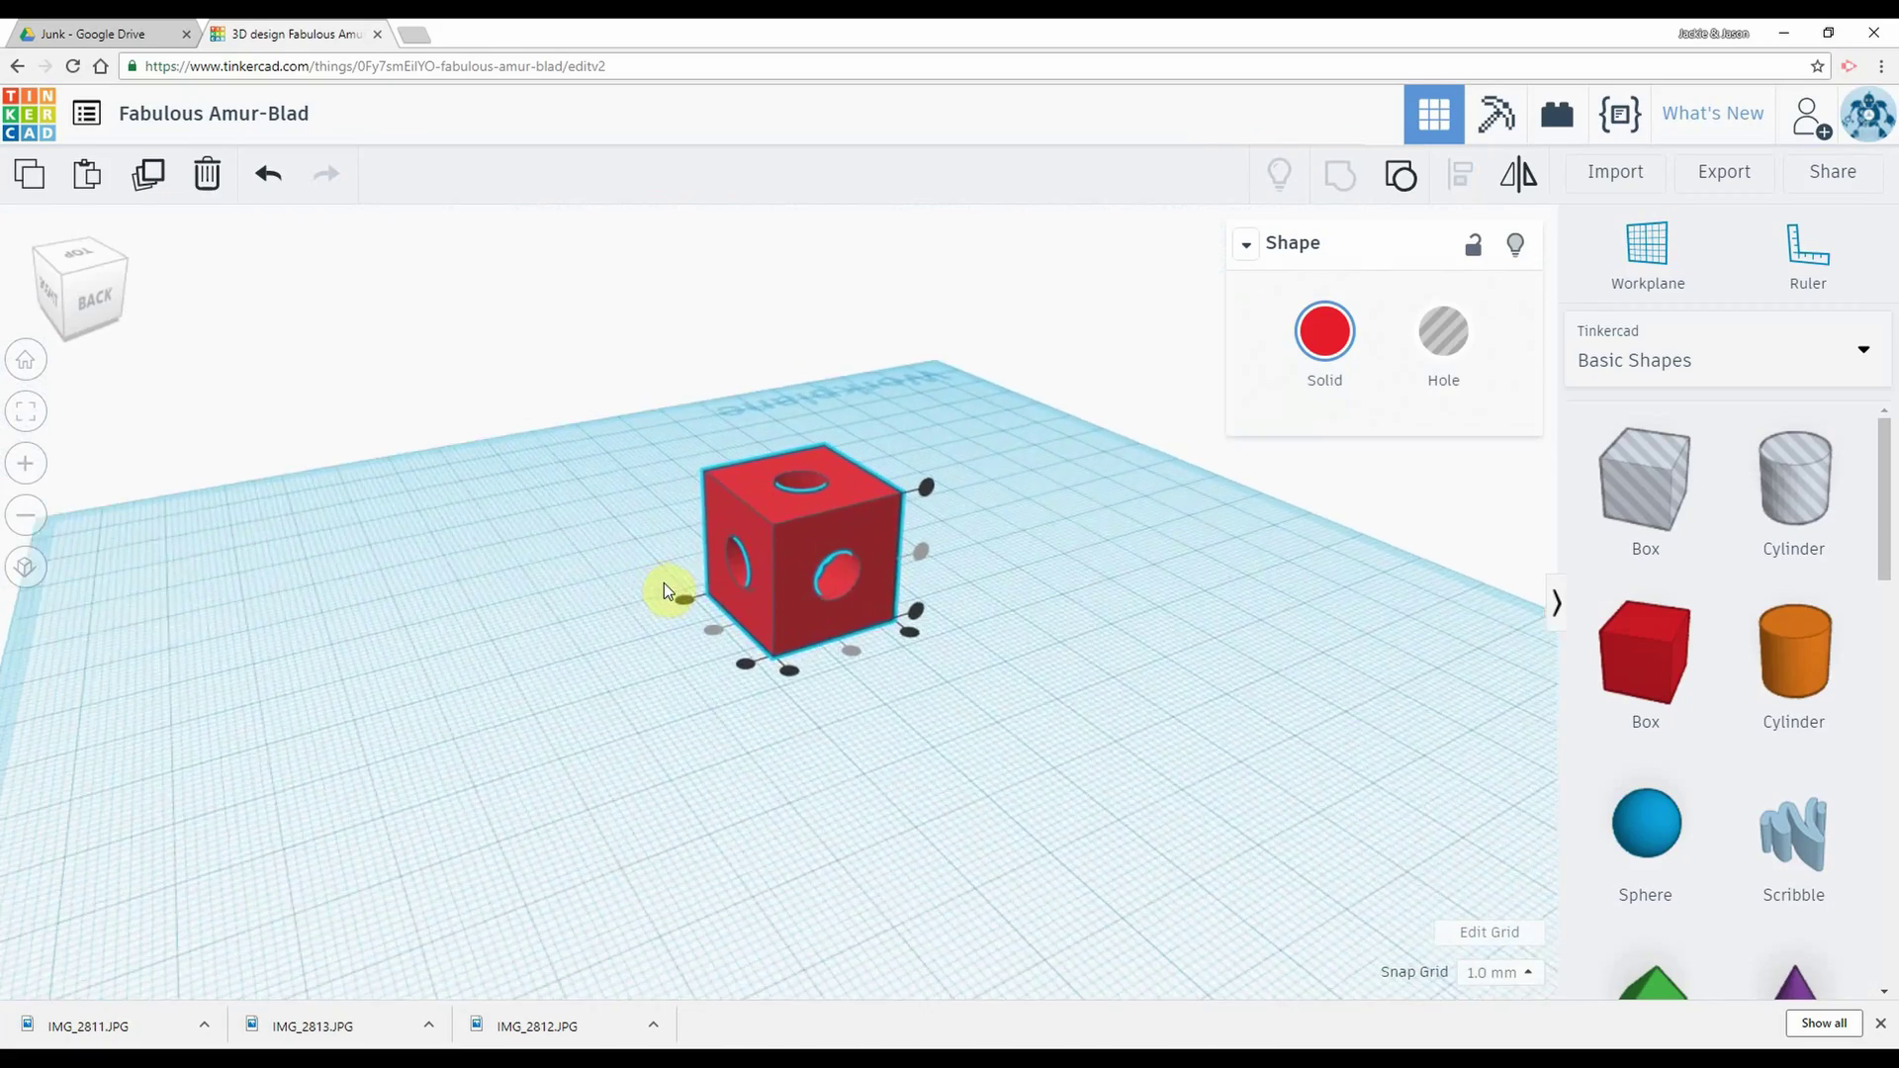
right_click_drag(512, 389, 712, 564)
left_click(77, 284)
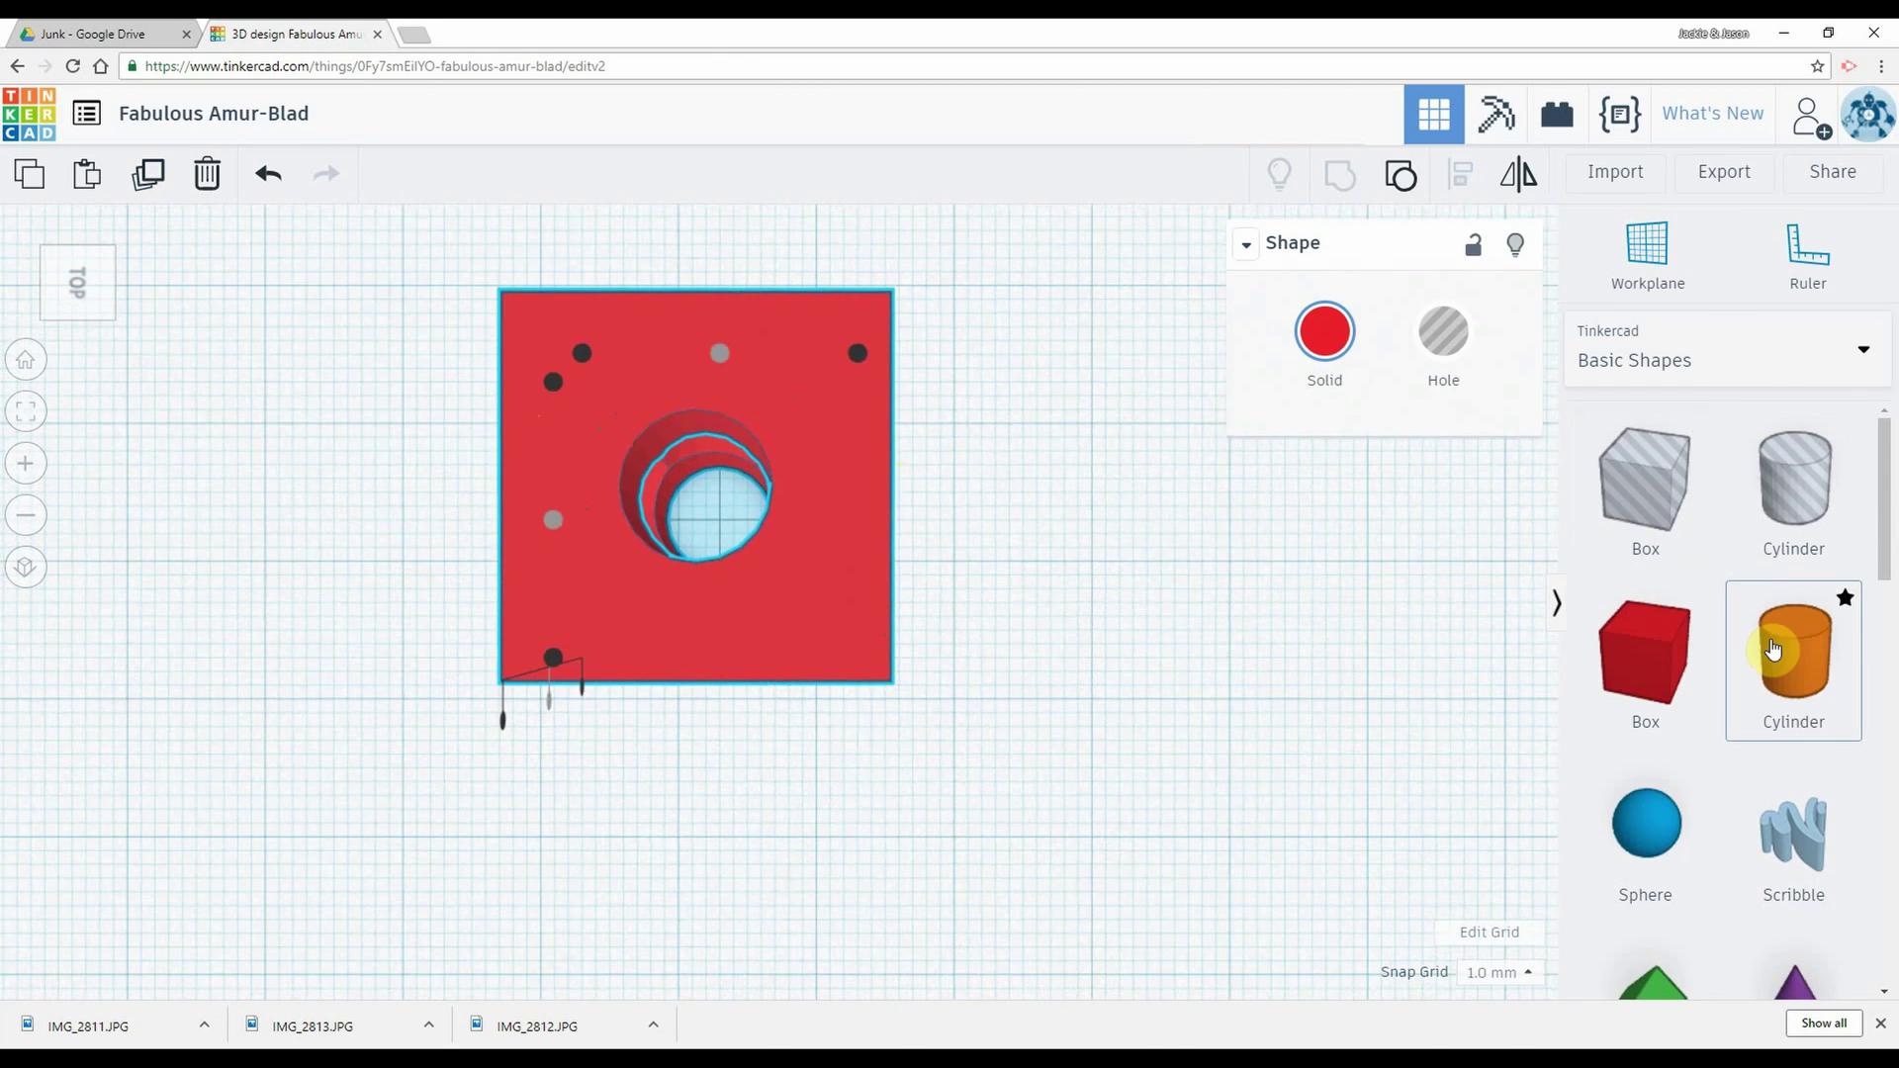
left_click_drag(1773, 649, 625, 450)
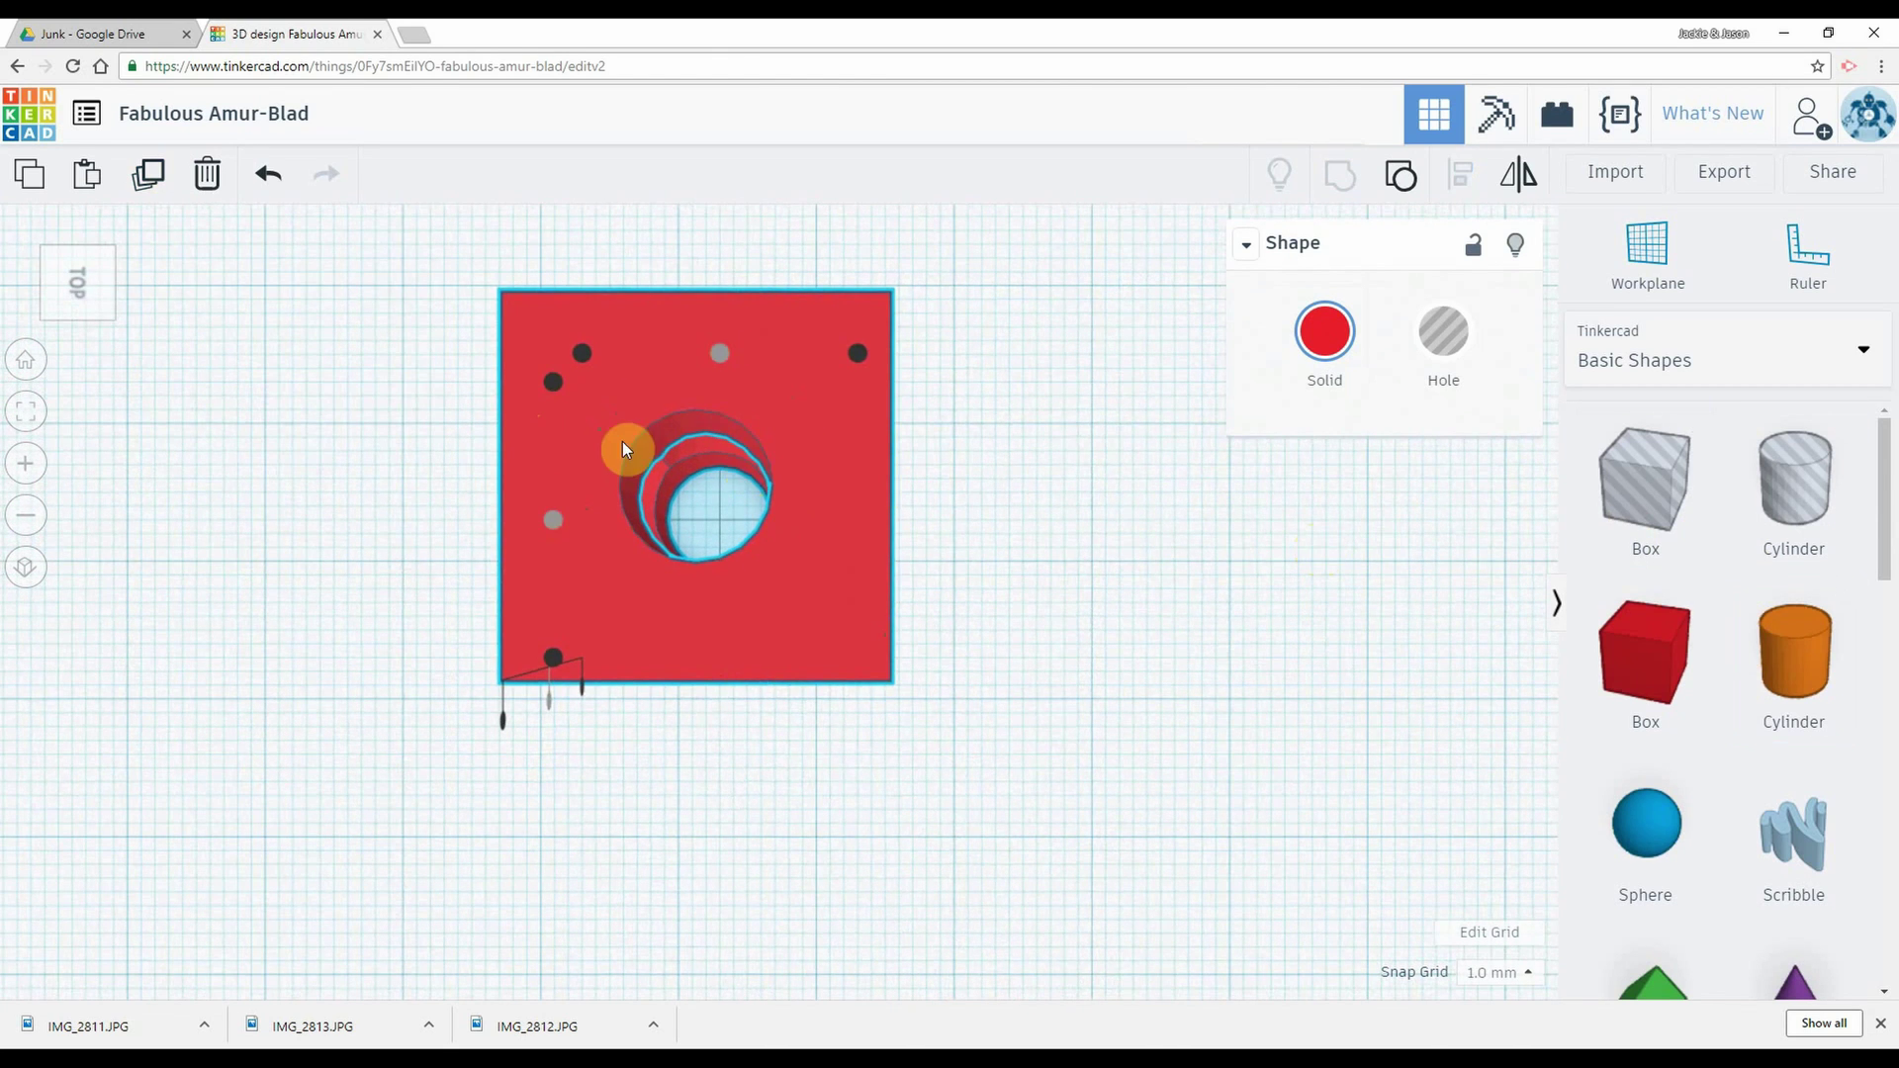
left_click_drag(679, 391, 592, 524)
Step: Place a Basic Shapes cylinder on the workplane beside the cube
left_click_drag(1842, 599, 1147, 594)
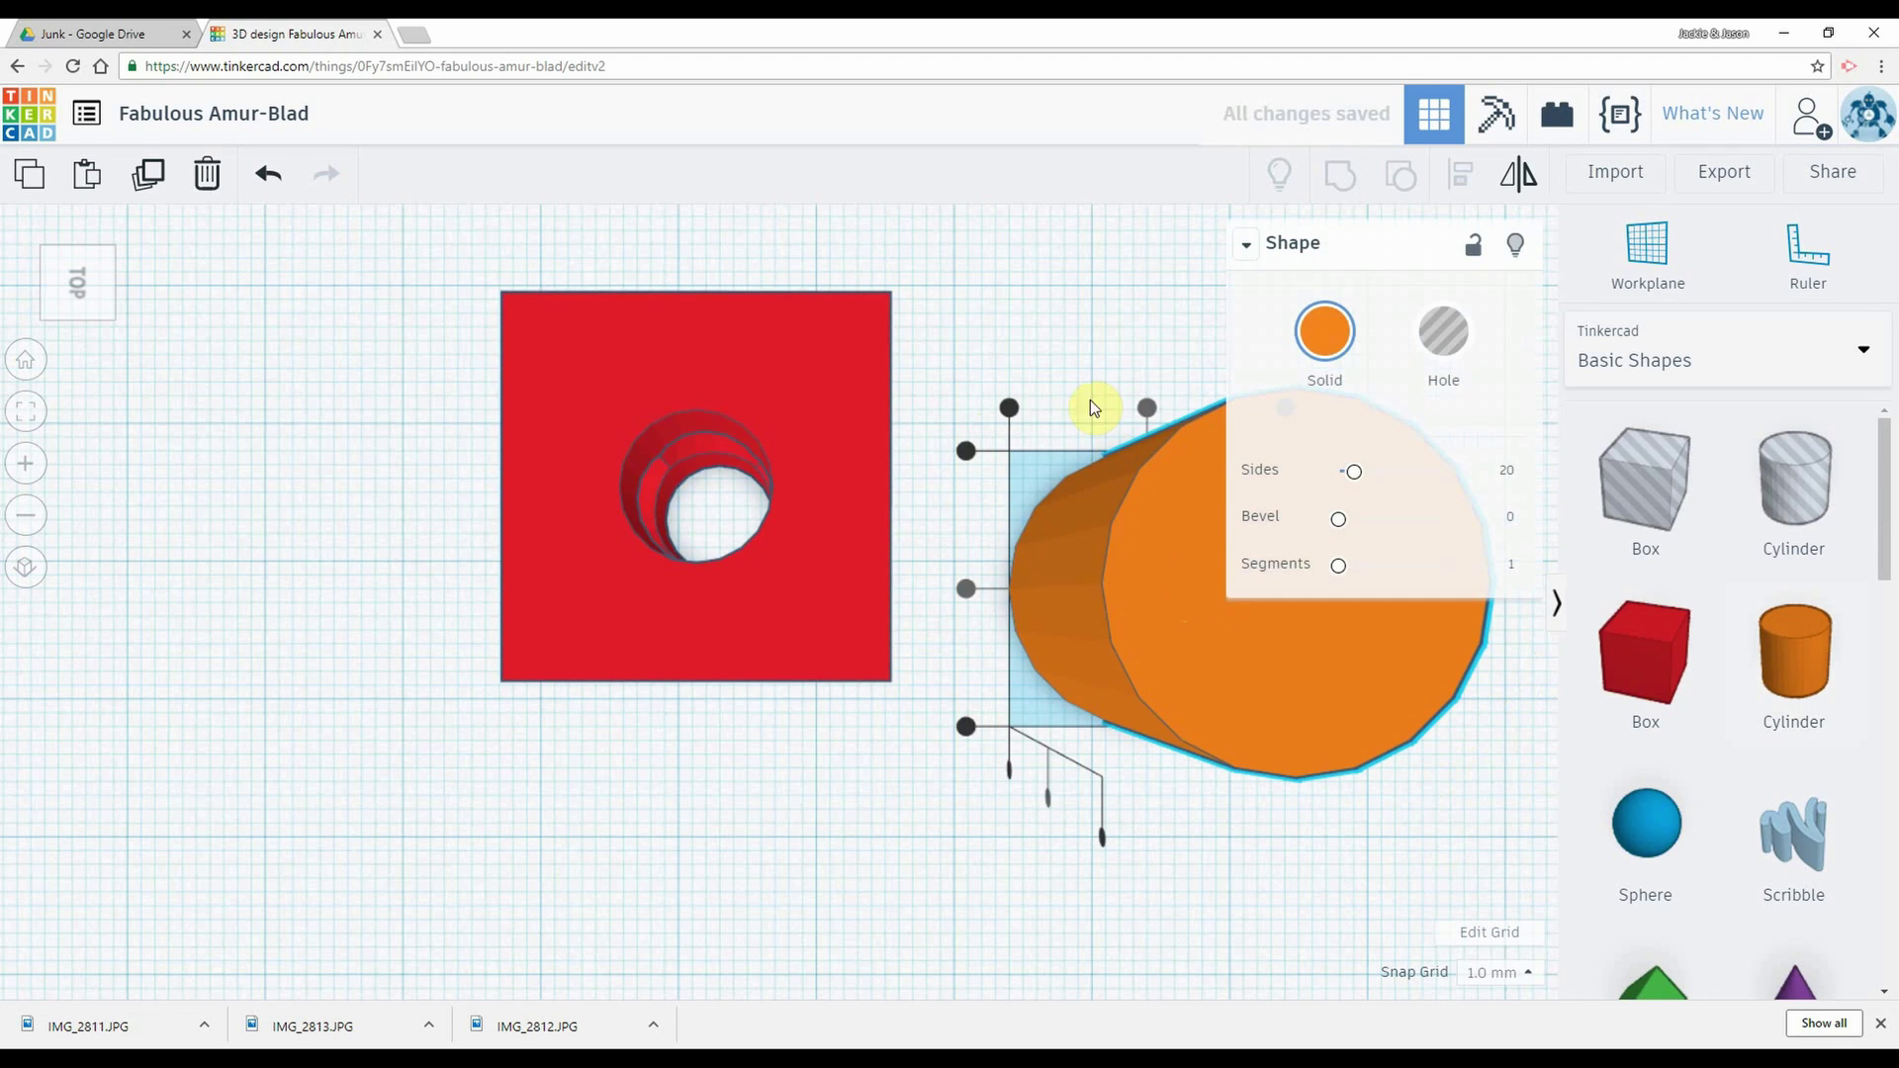
left_click(1079, 370)
scroll(1290, 553, "down", 3)
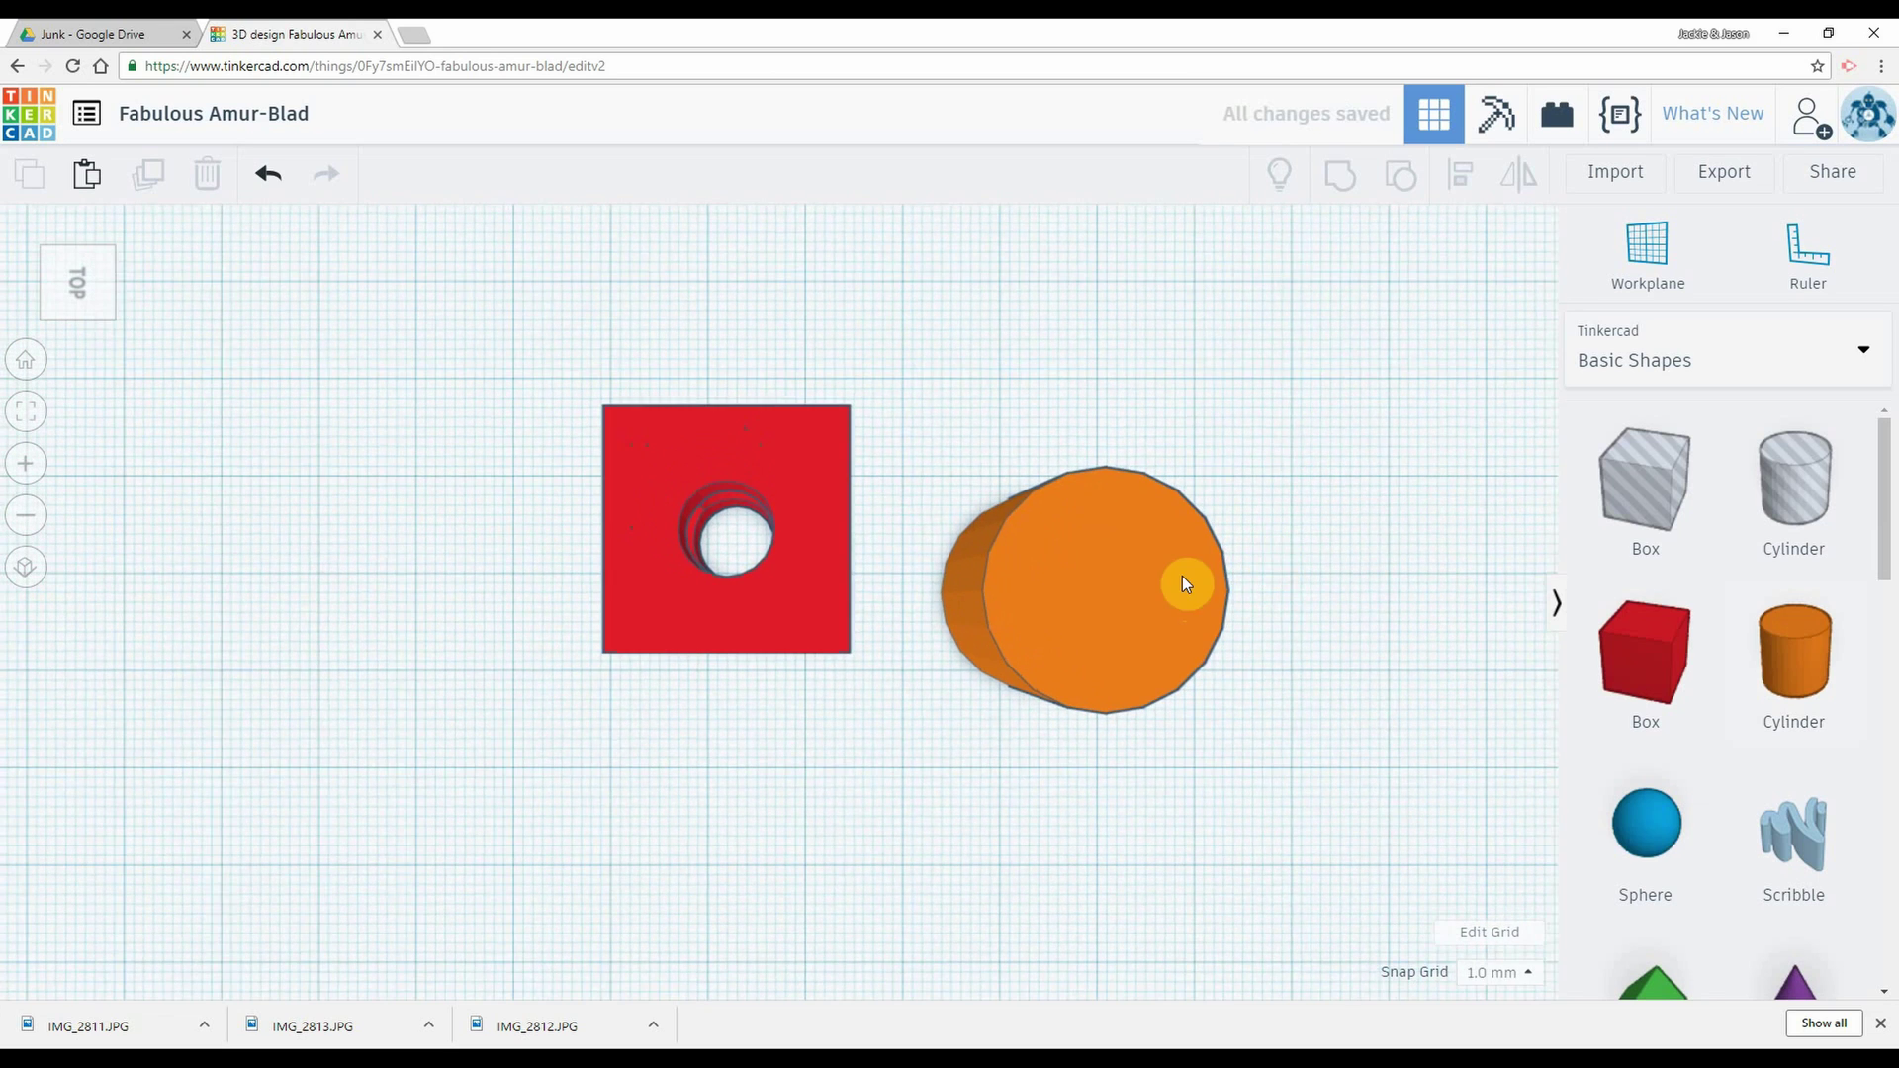
left_click(1122, 598)
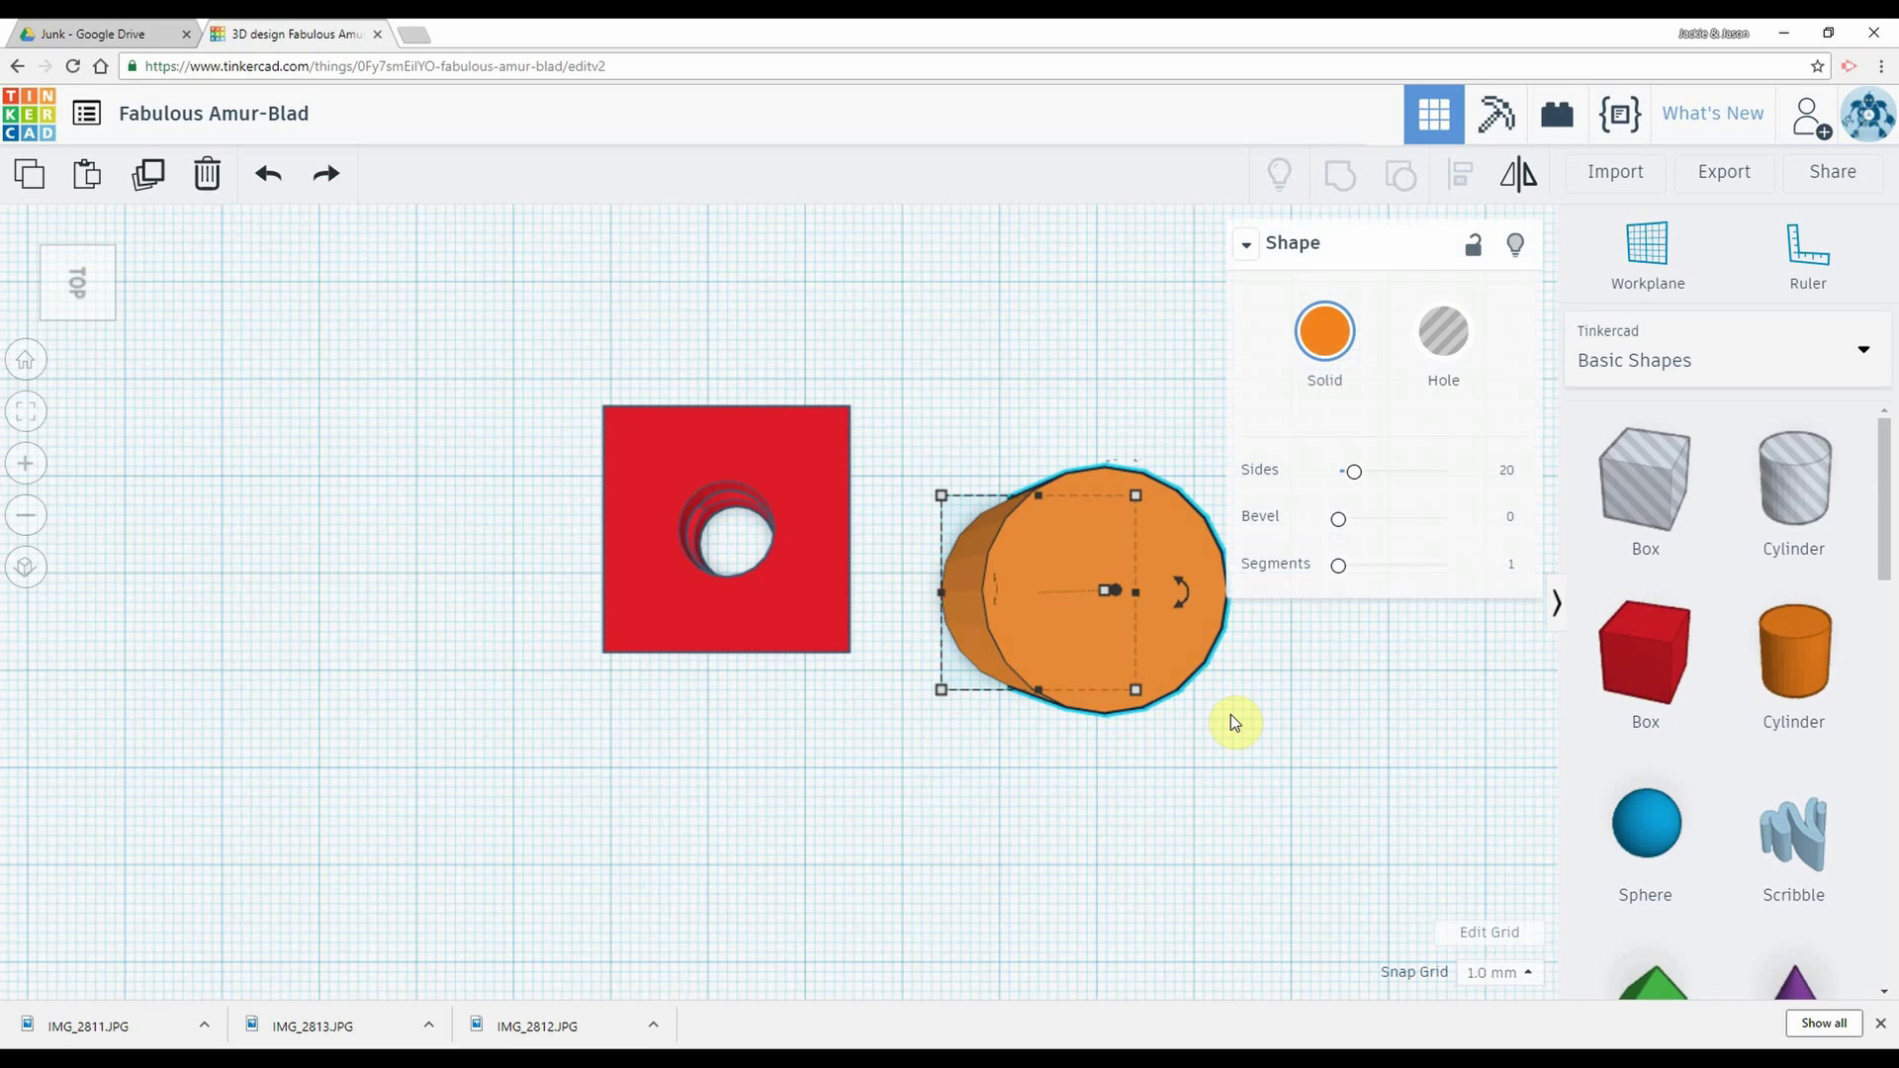
left_click(738, 746)
right_click_drag(738, 746, 751, 547)
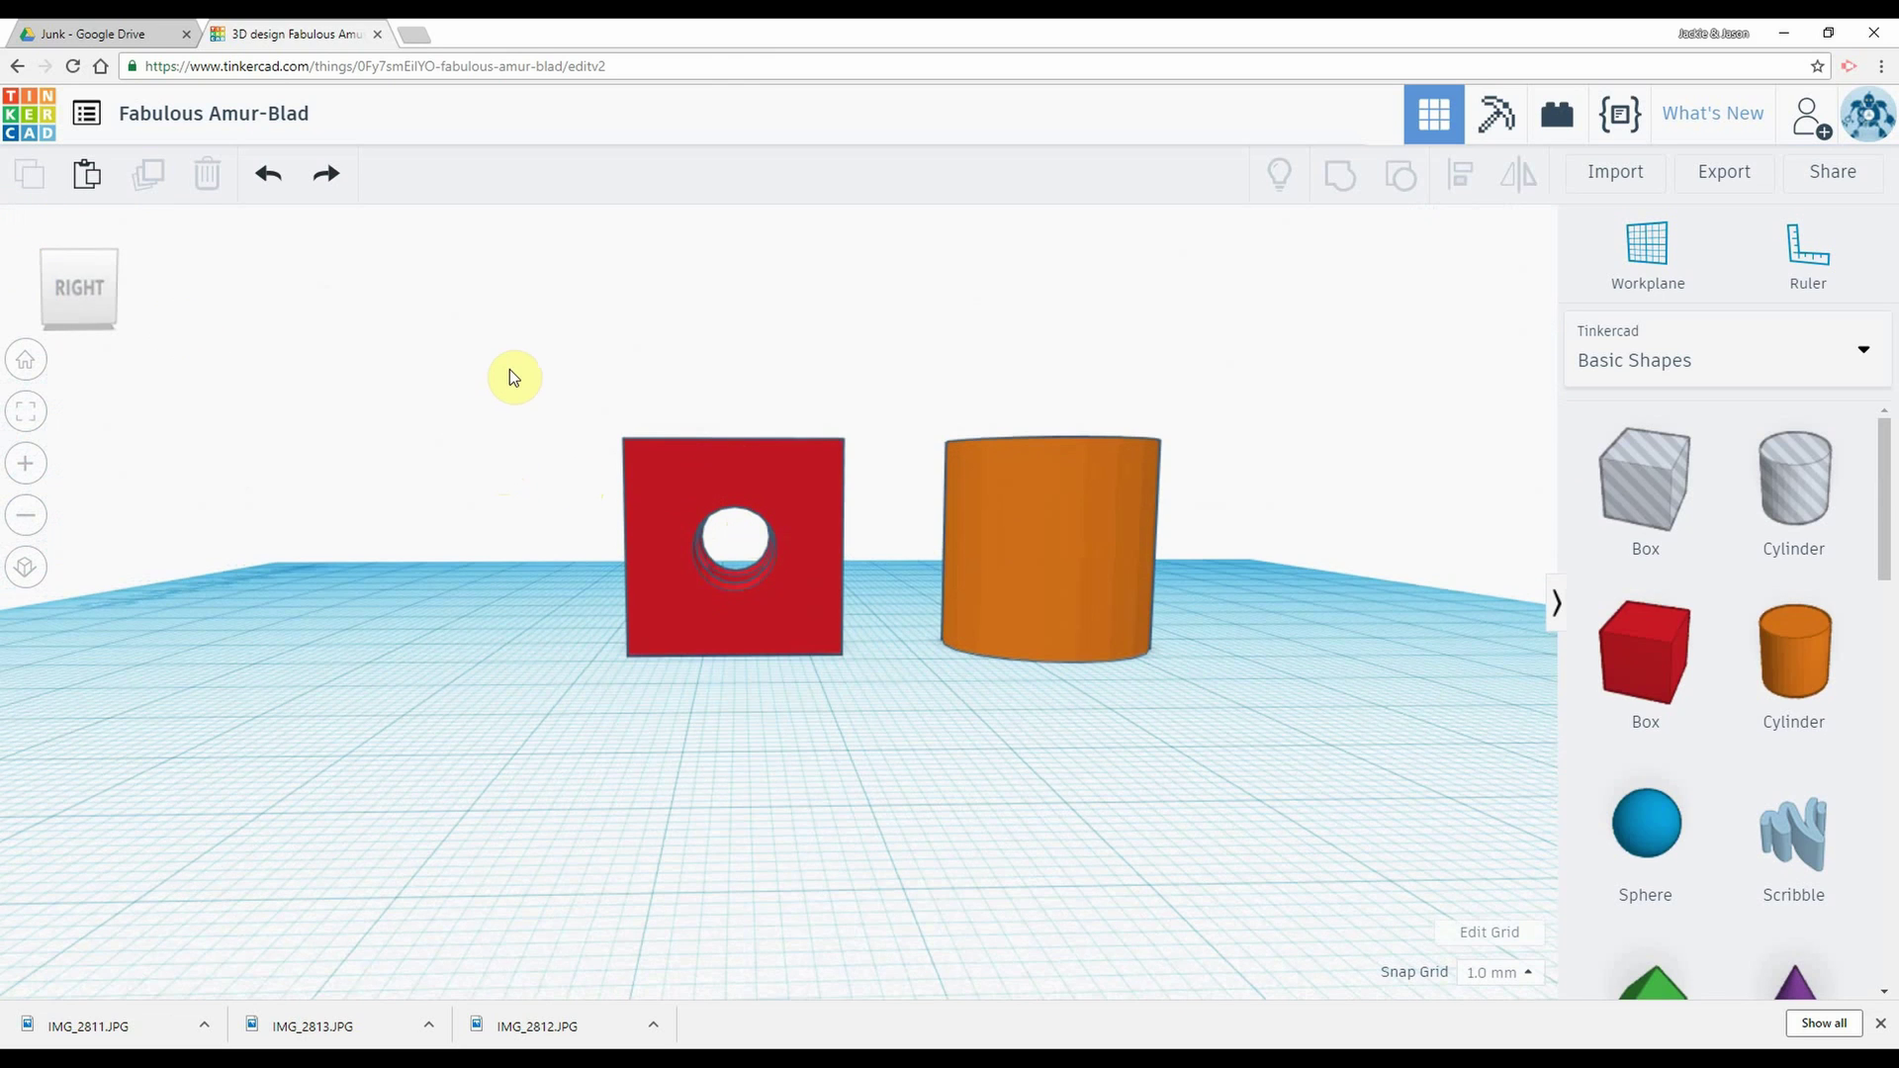
right_click_drag(508, 369, 671, 543)
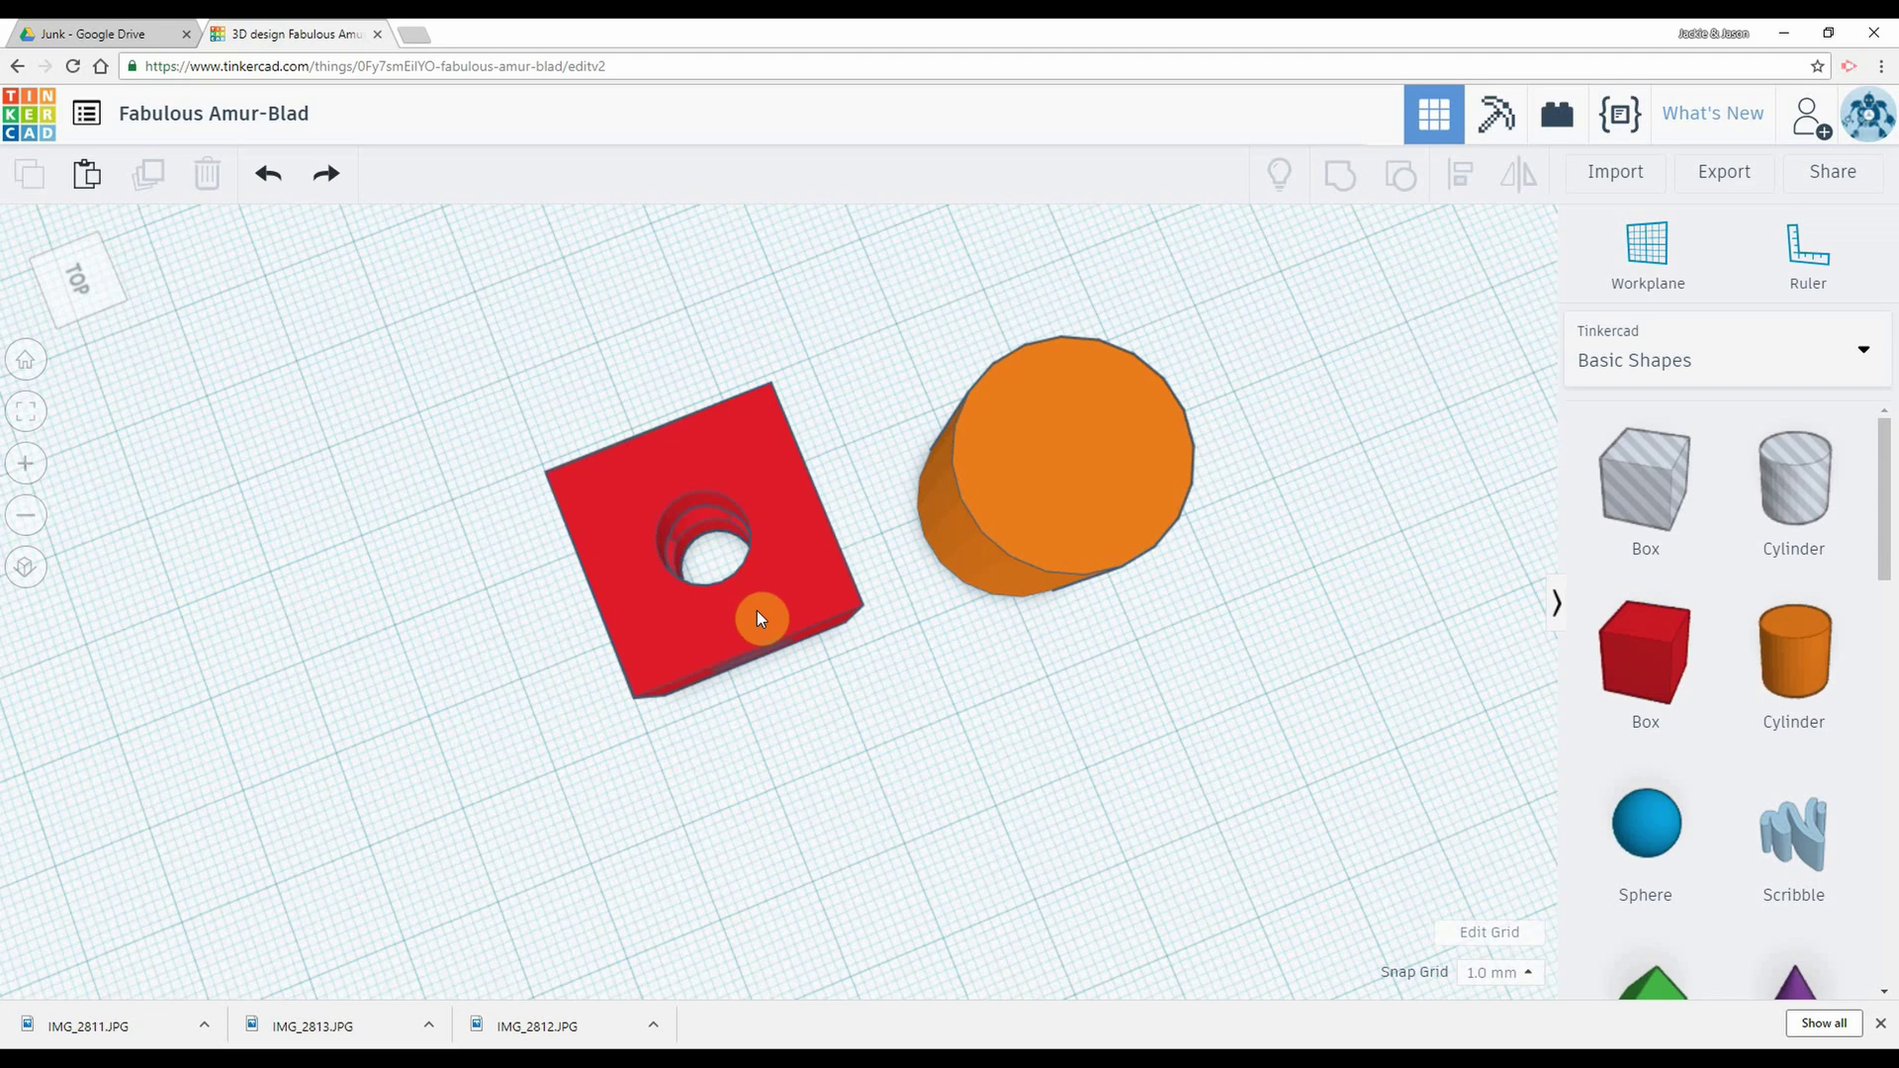
Step: Resize the orange cylinder to 8.50 mm wide and 8.5 mm long
left_click(1071, 504)
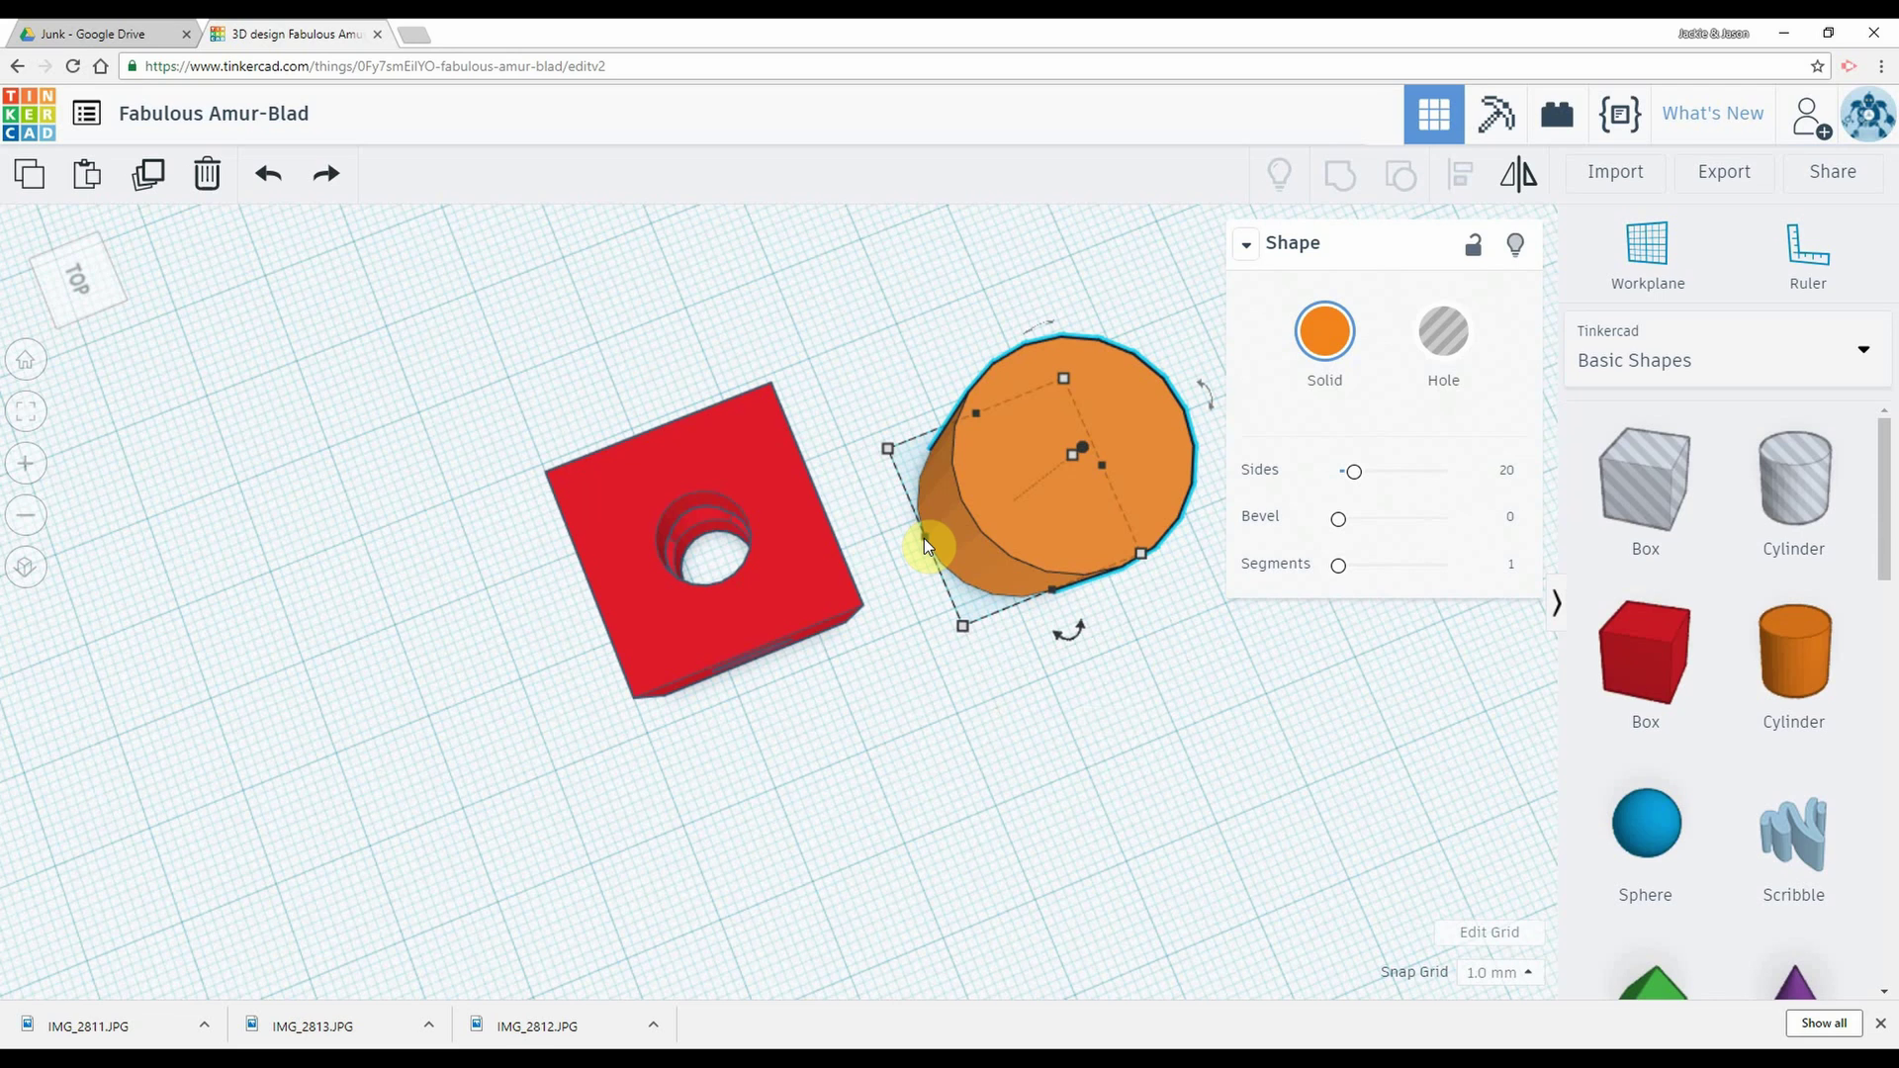
left_click_drag(925, 539, 928, 537)
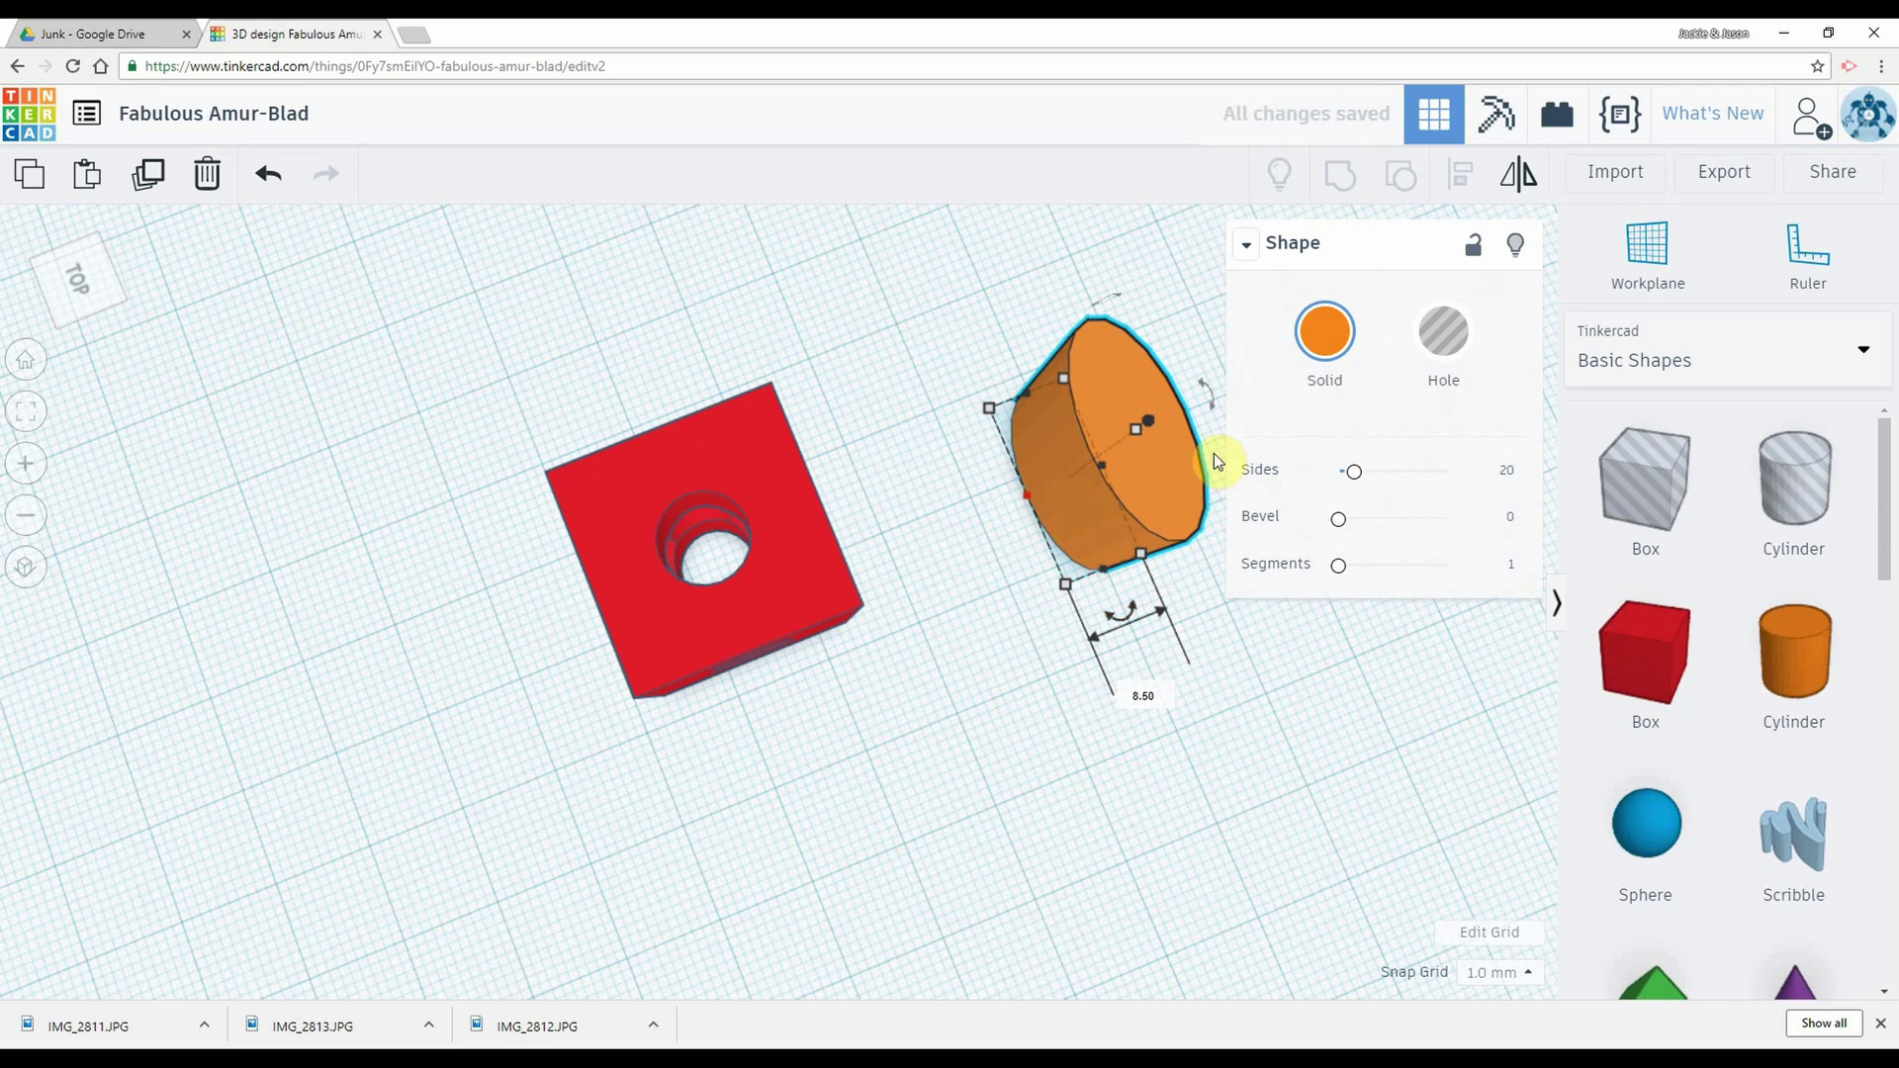
left_click(1104, 565)
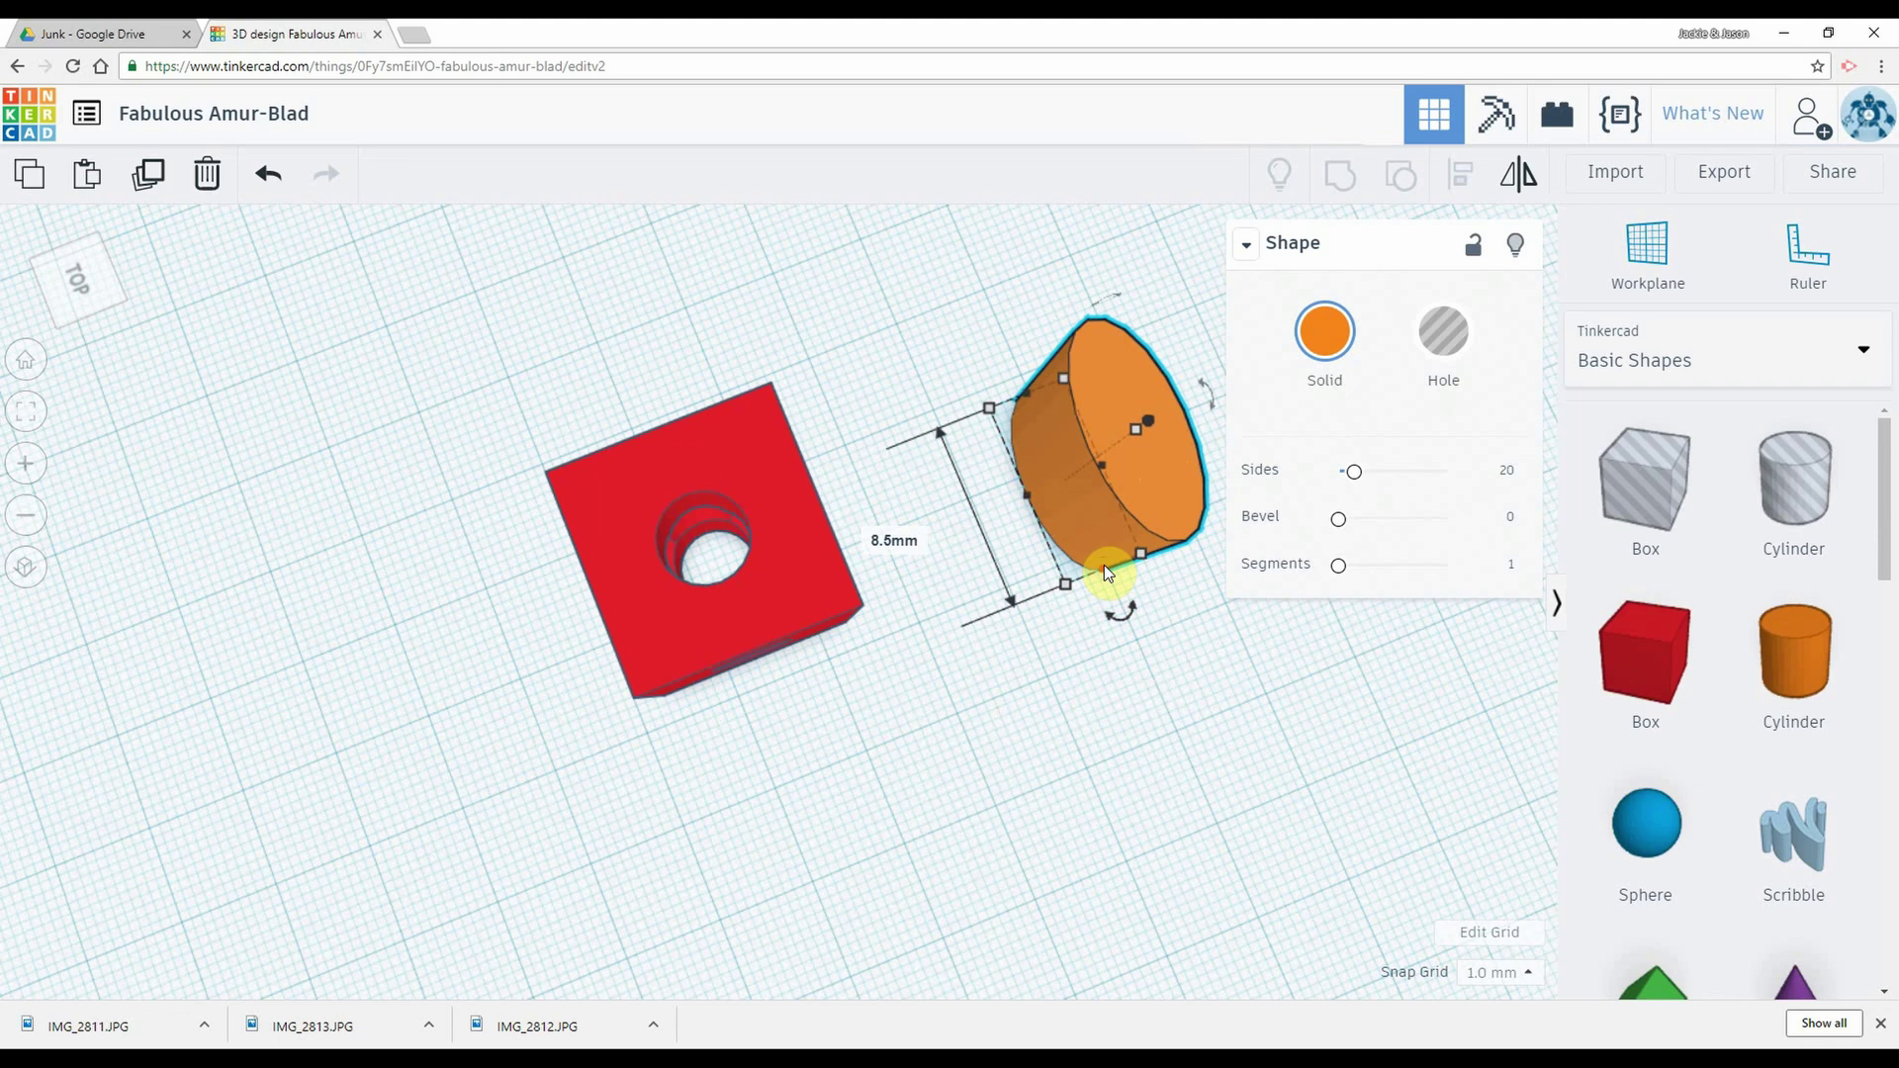
type("8.5")
key("Return")
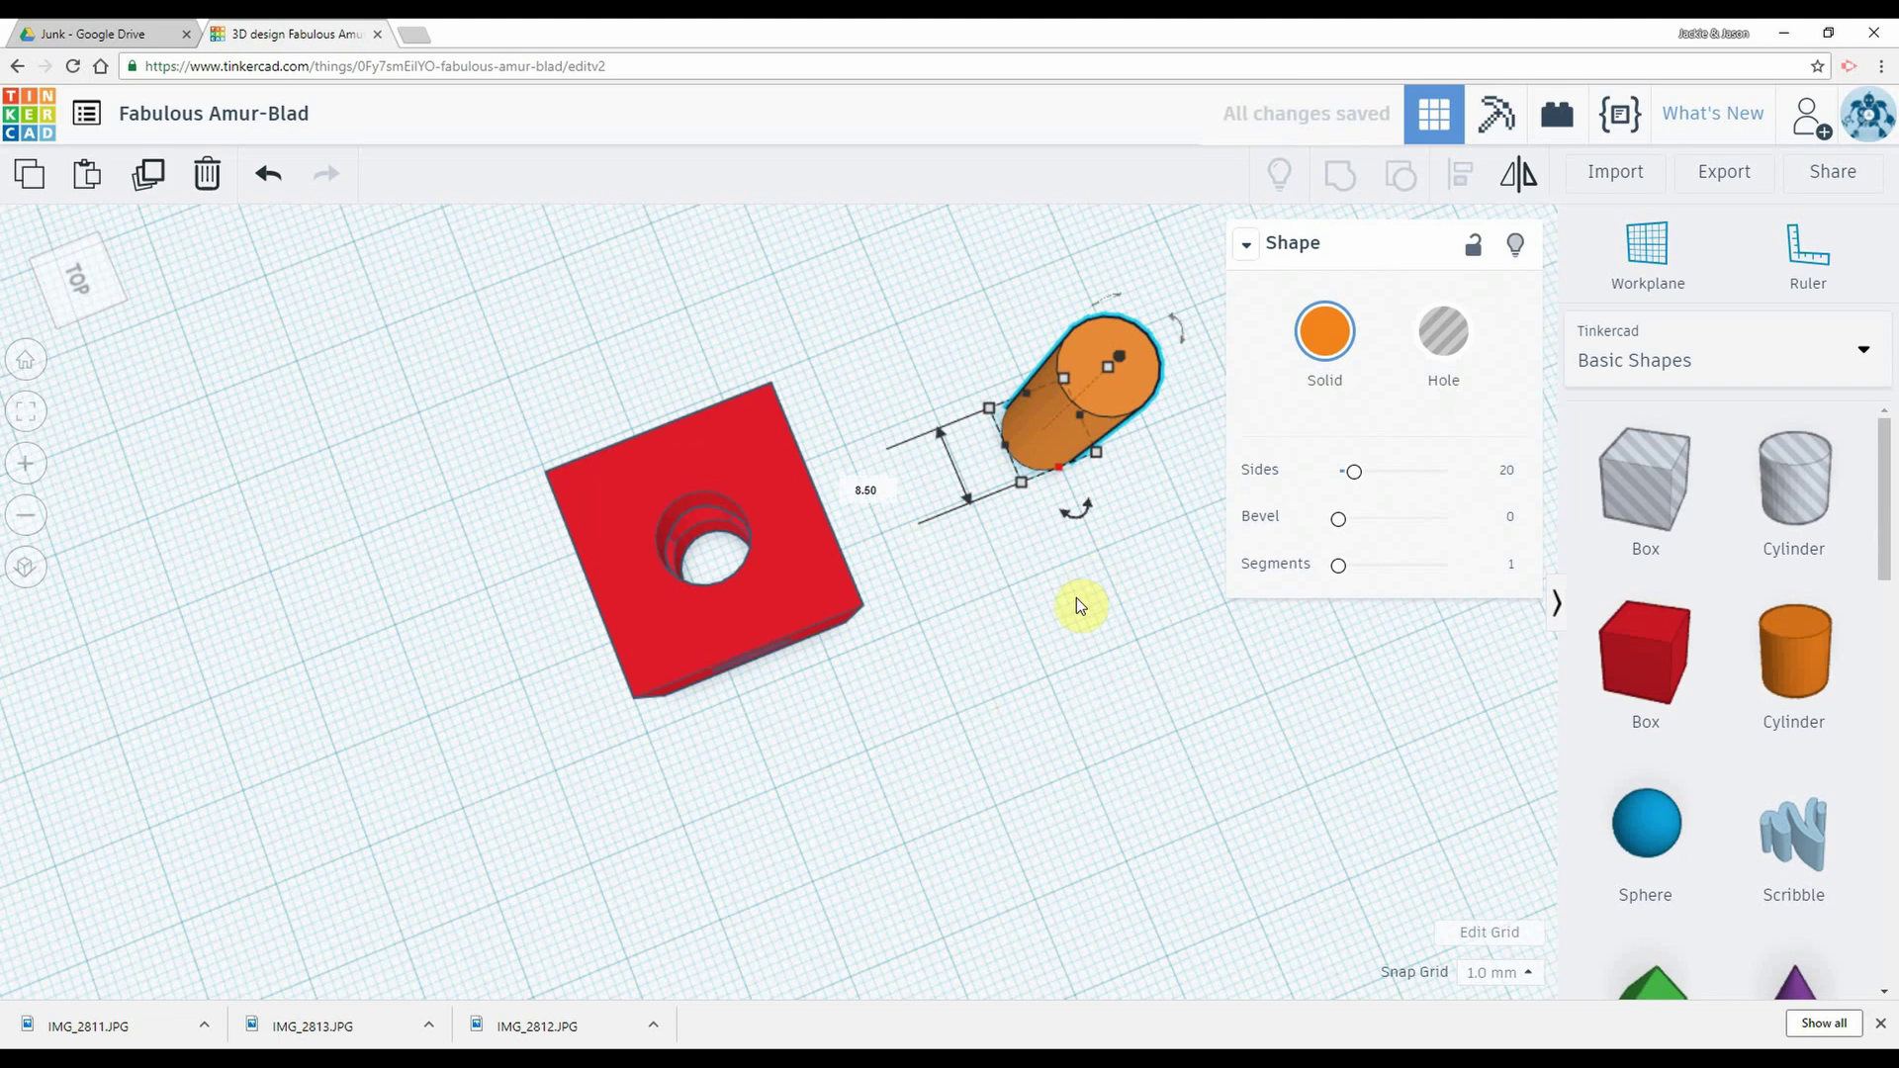
left_click(1076, 599)
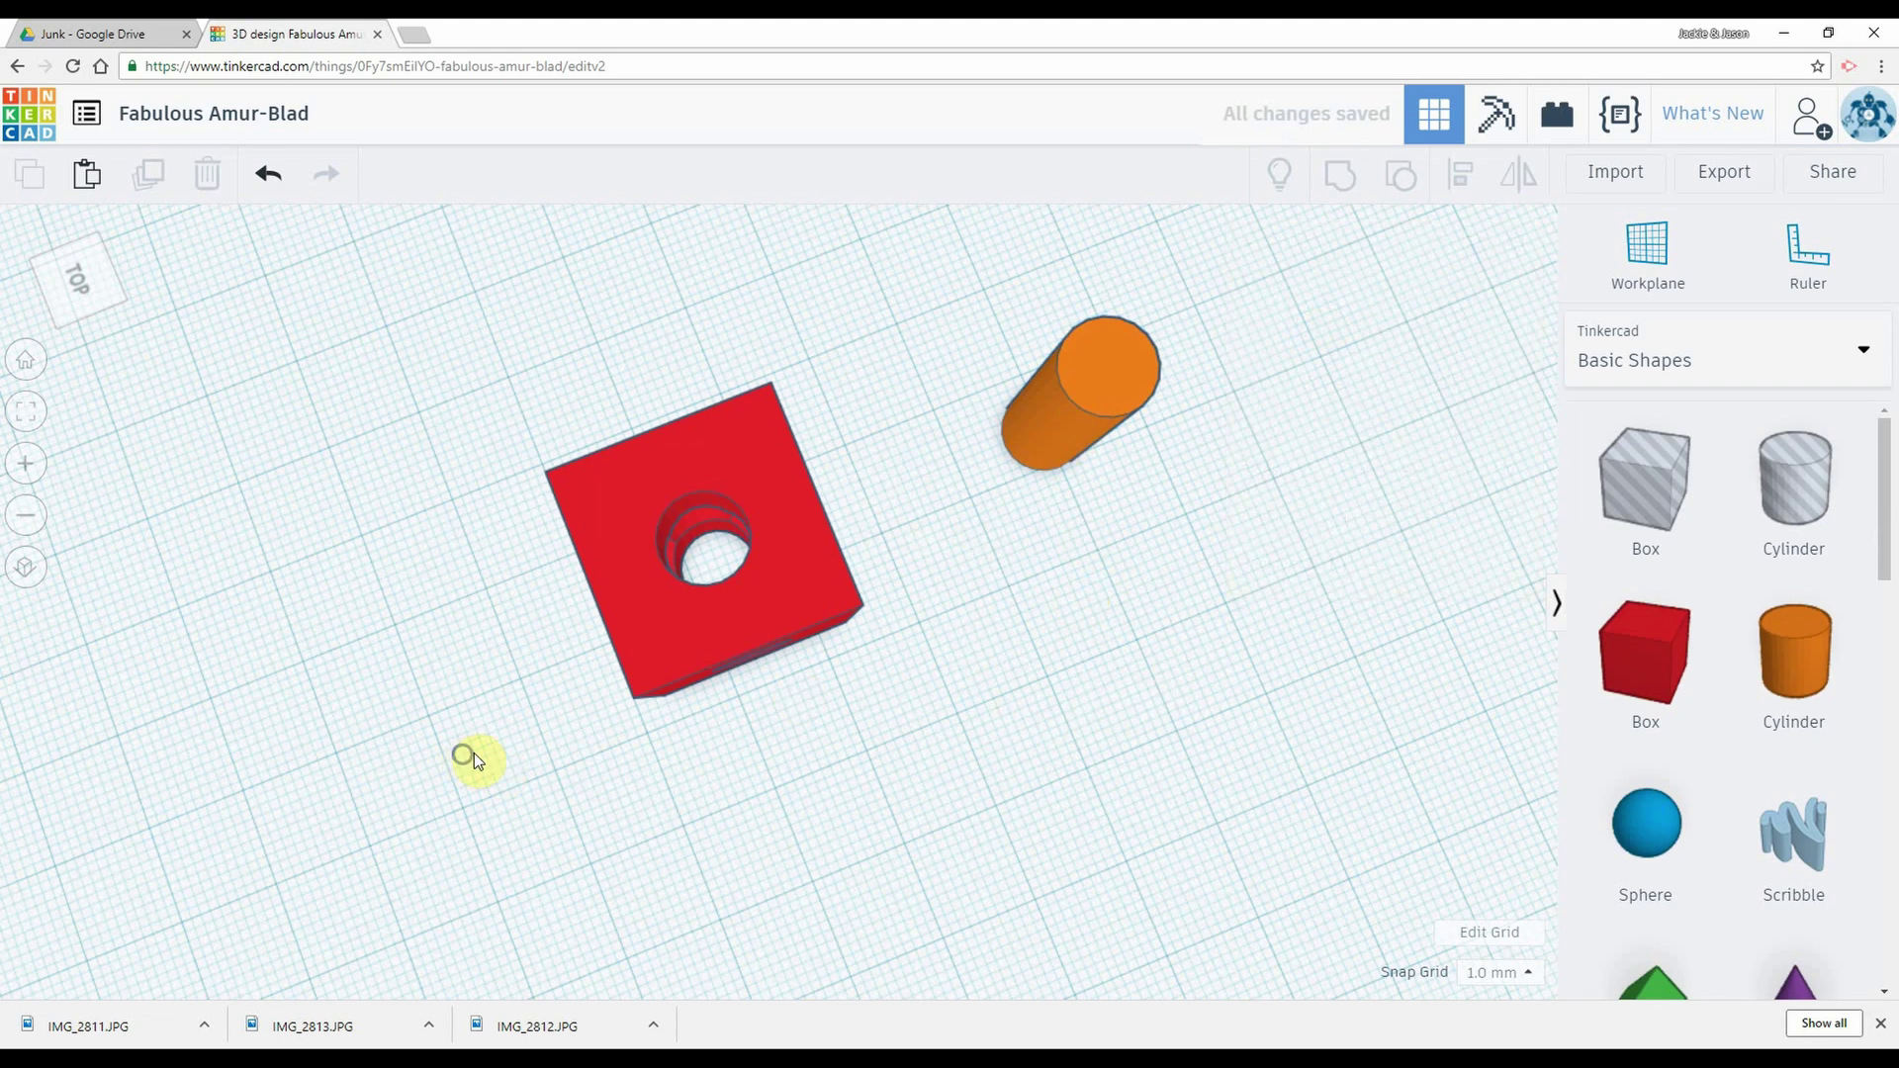
right_click_drag(474, 759, 509, 700)
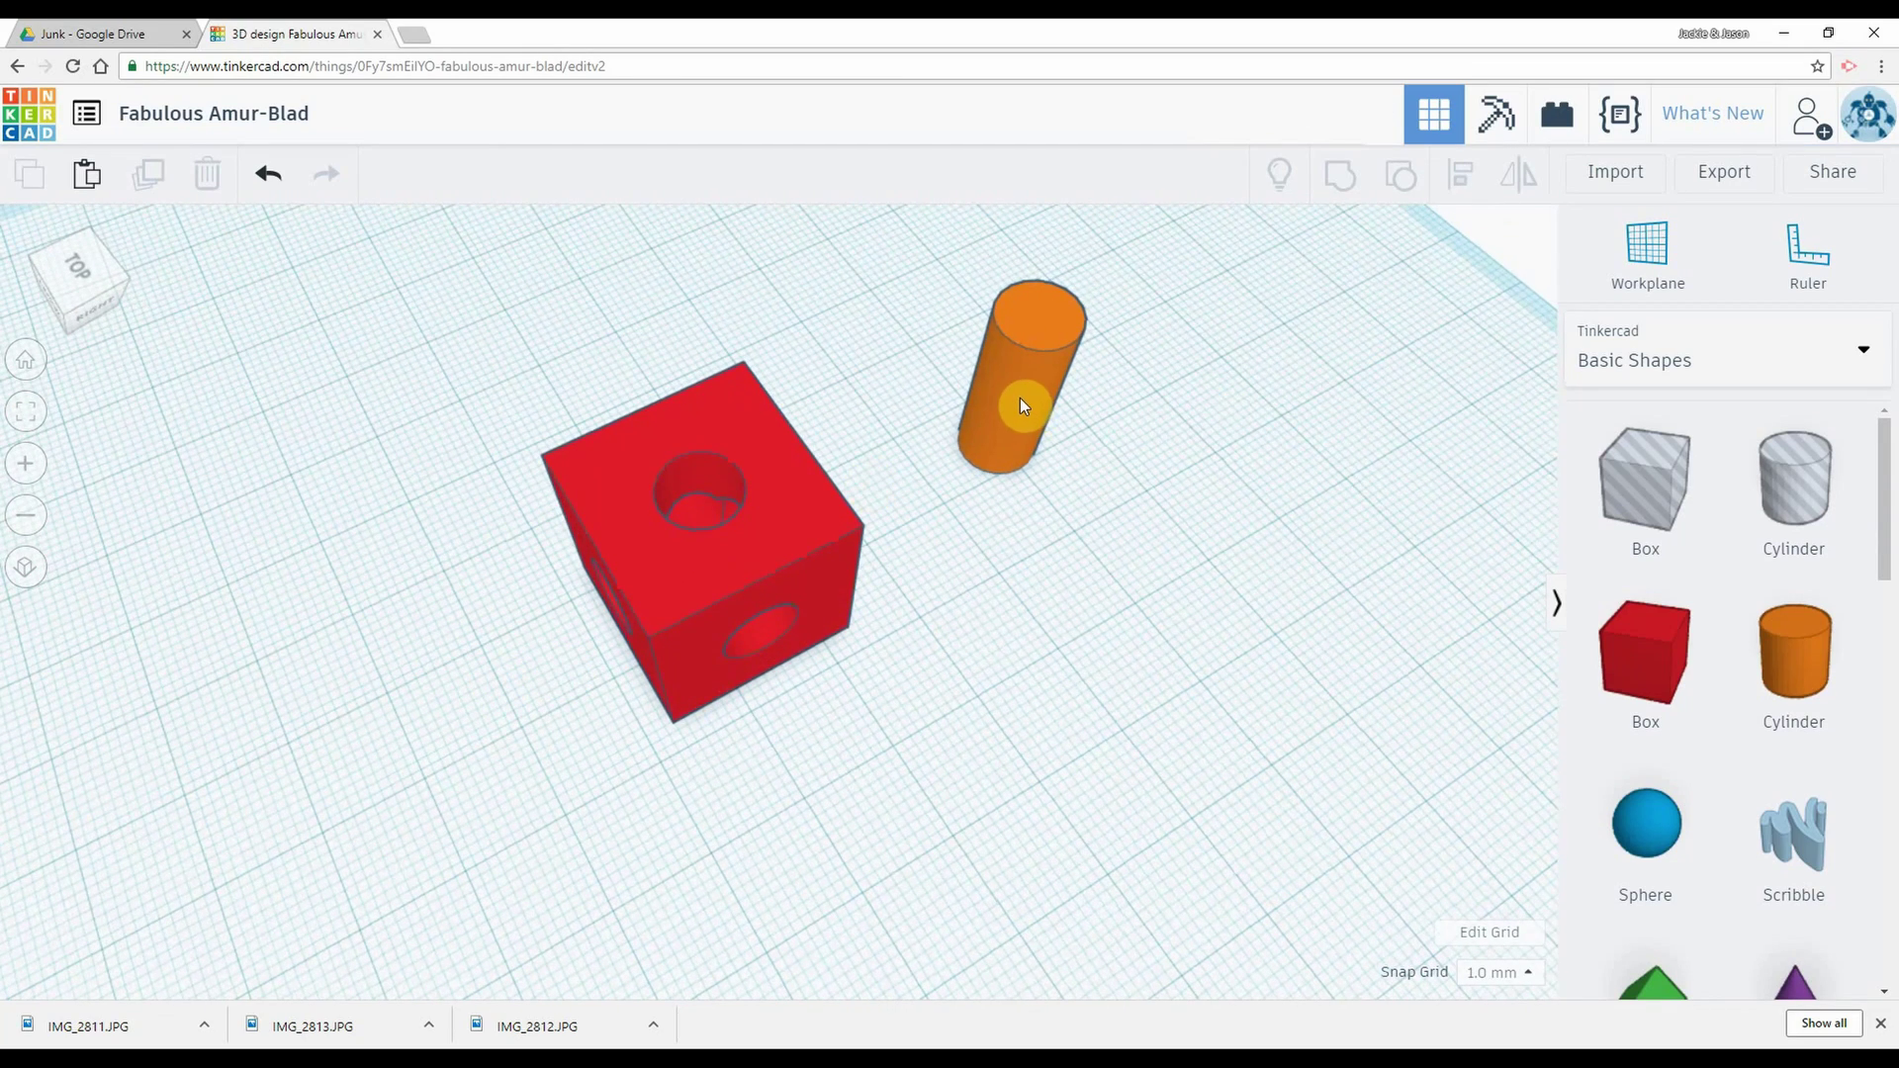
Step: Drop the orange cylinder into the cube's top hole and set its elevation to 4 mm
left_click_drag(1020, 399, 694, 534)
right_click_drag(694, 535, 742, 436)
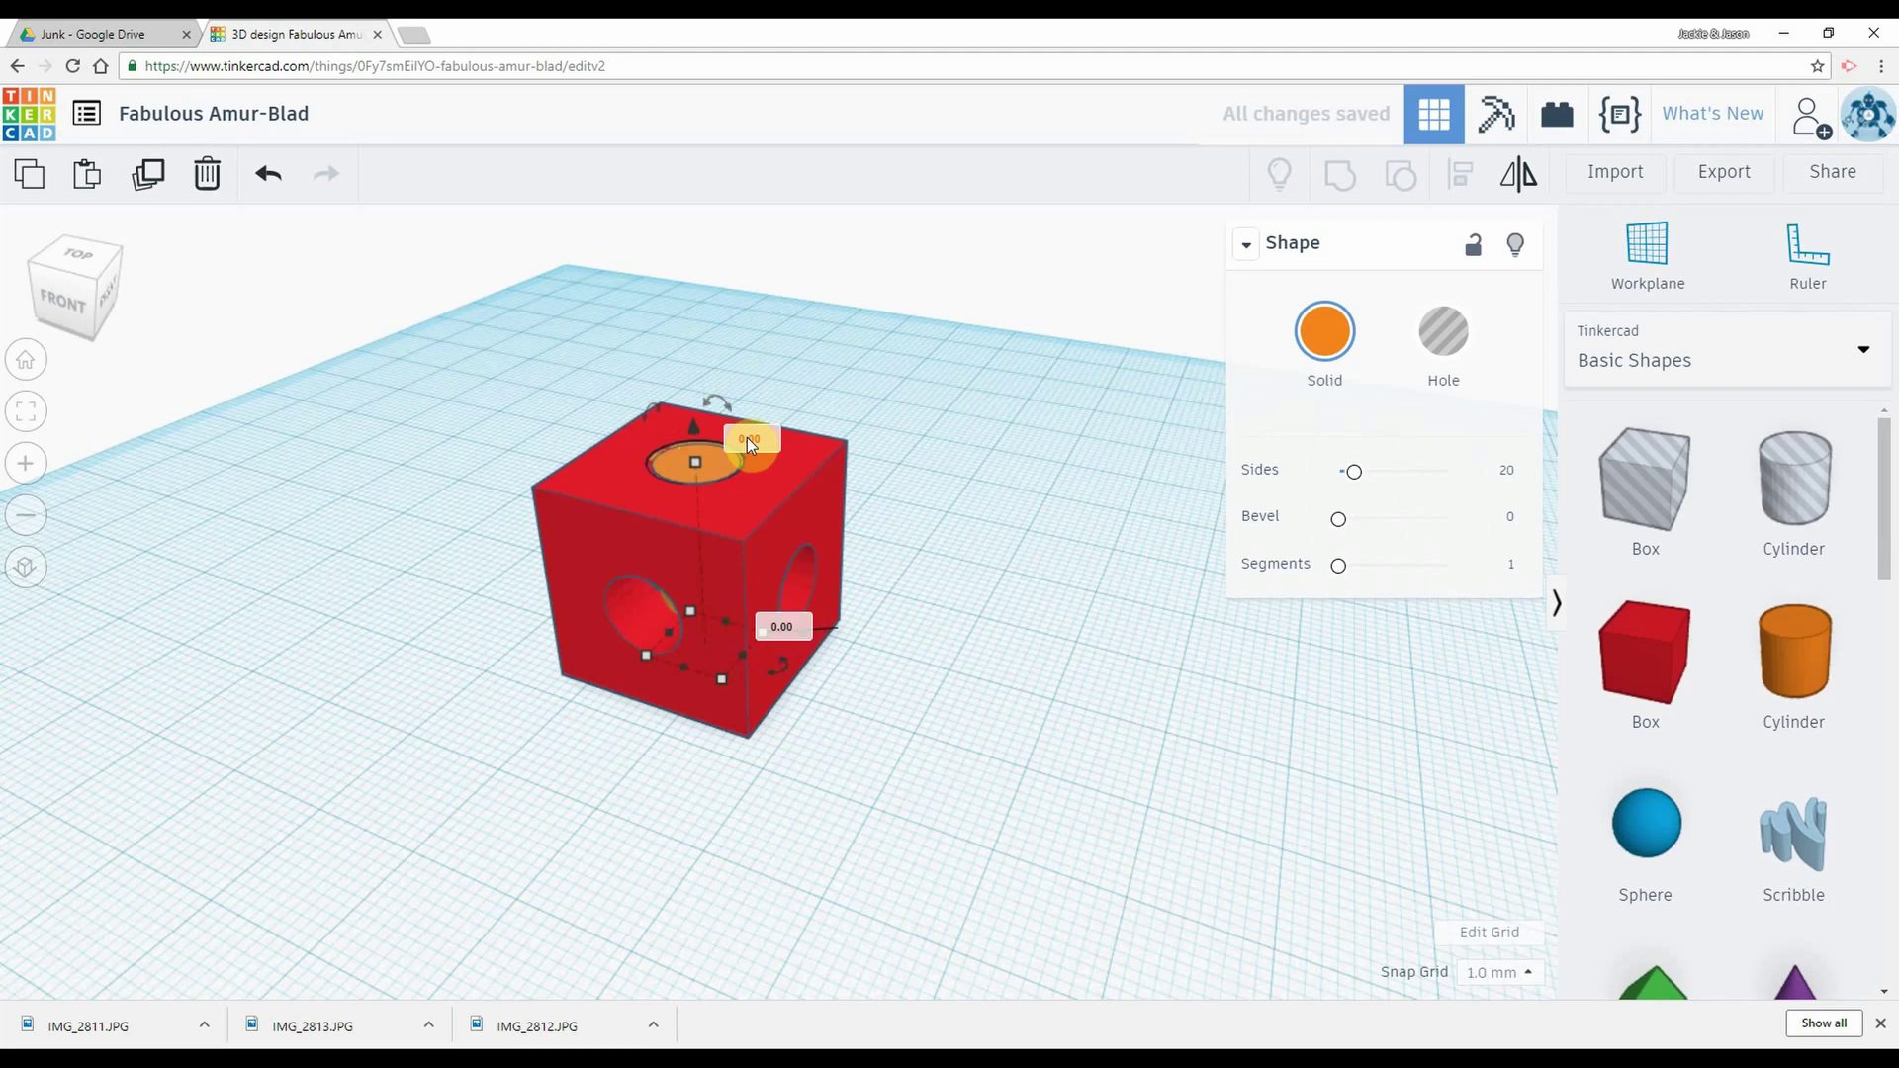
left_click(747, 438)
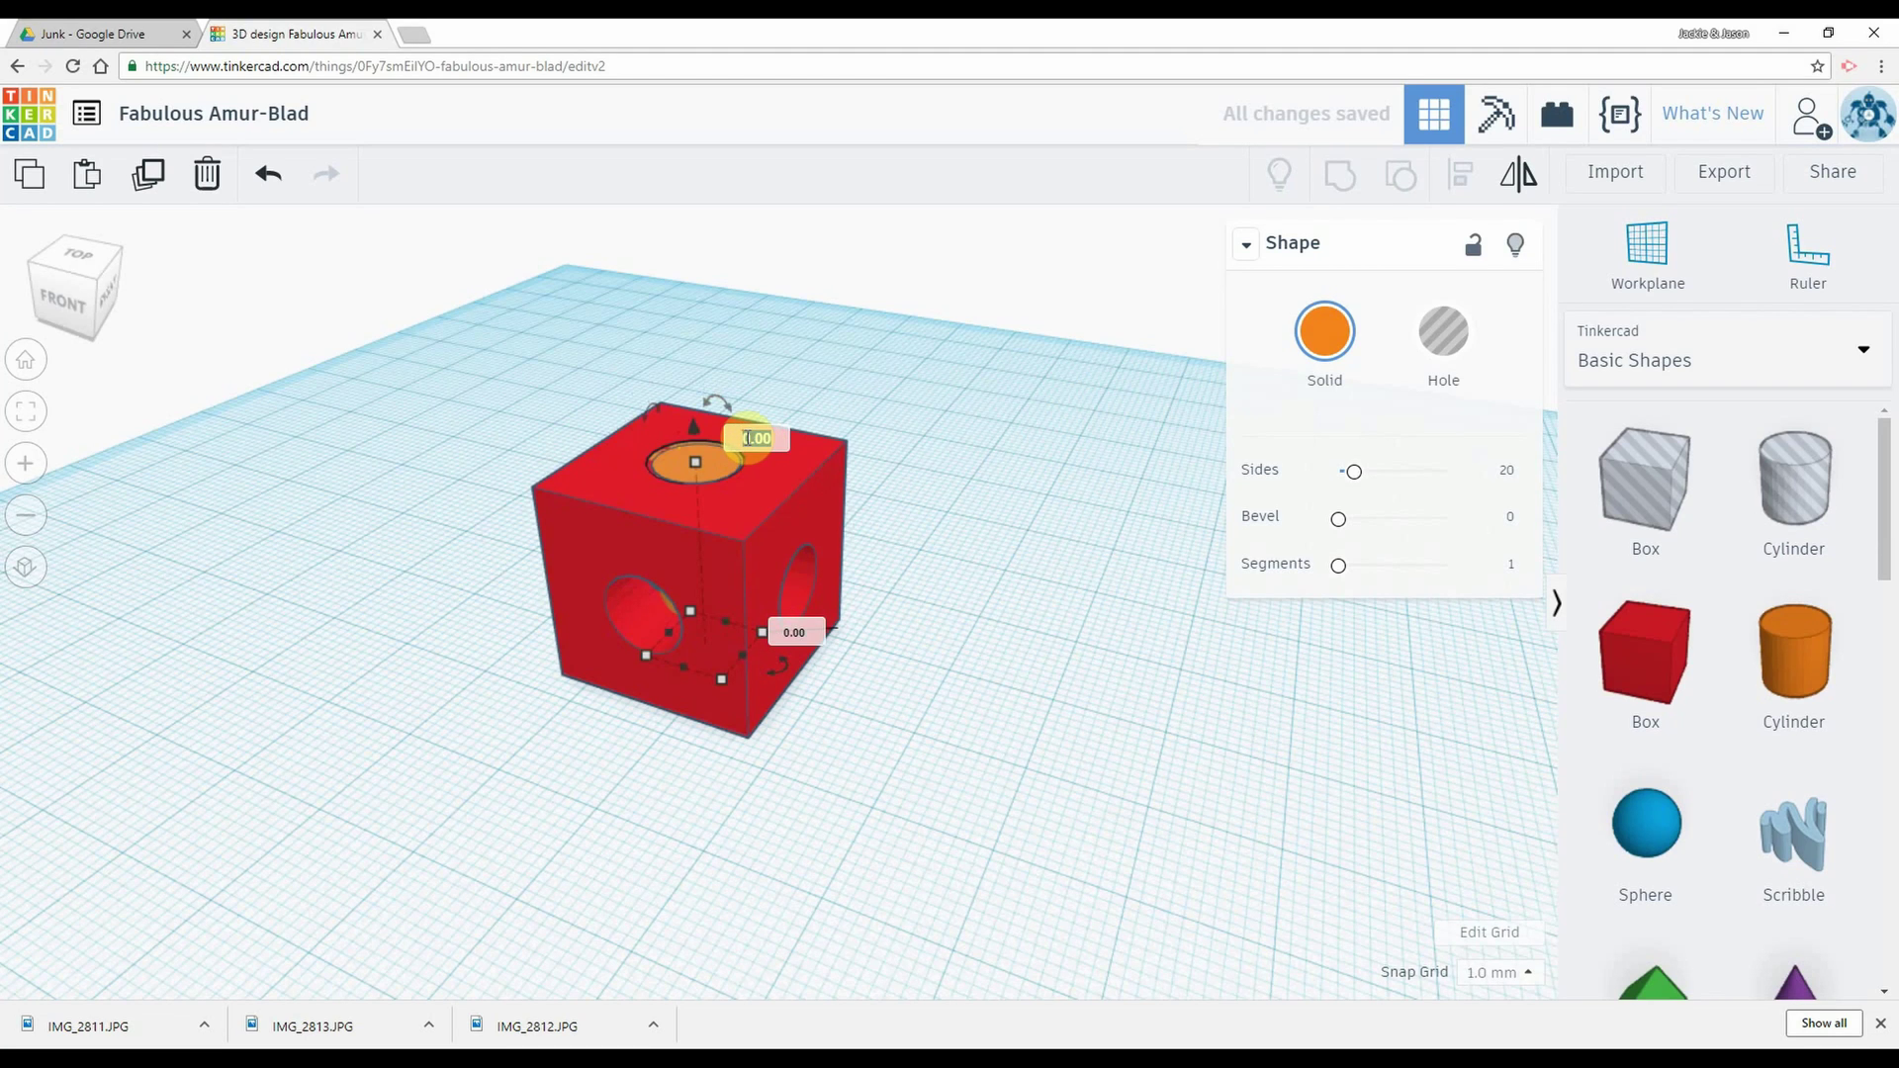
type("4mm")
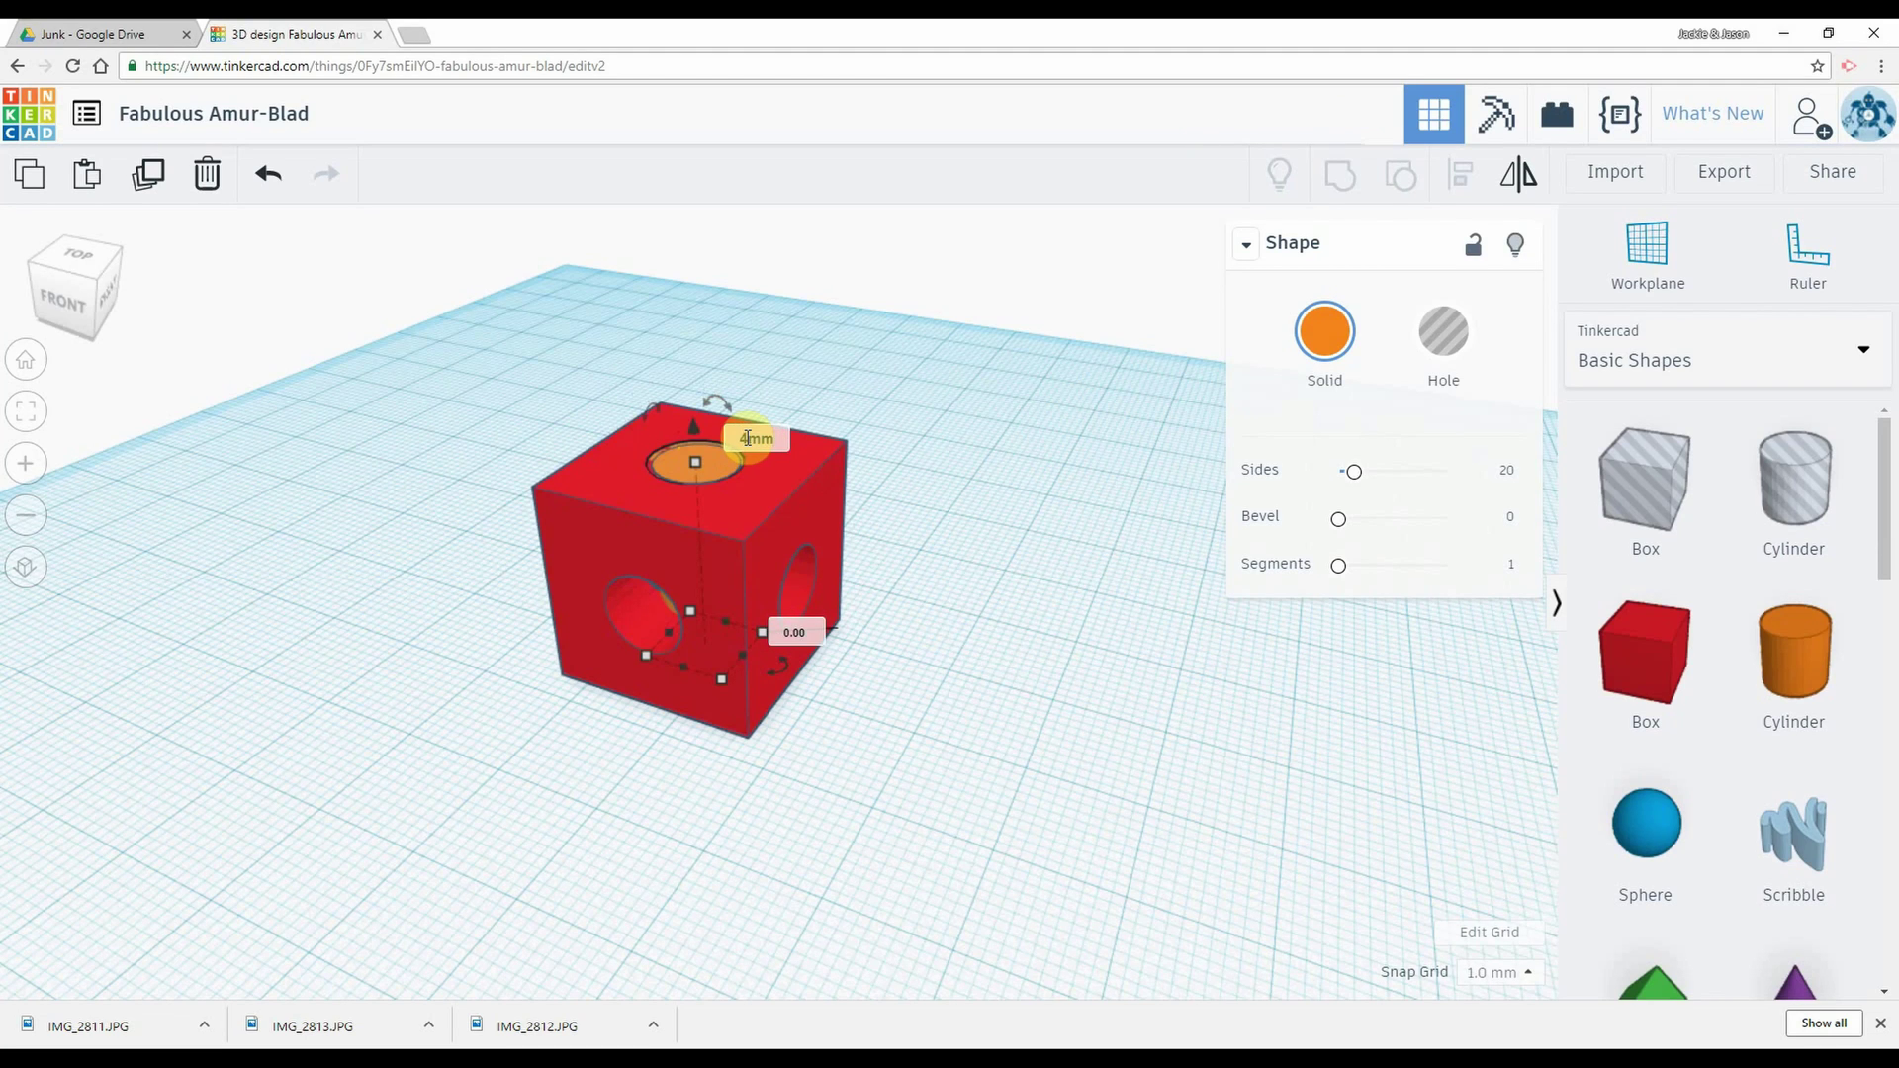
key("Return")
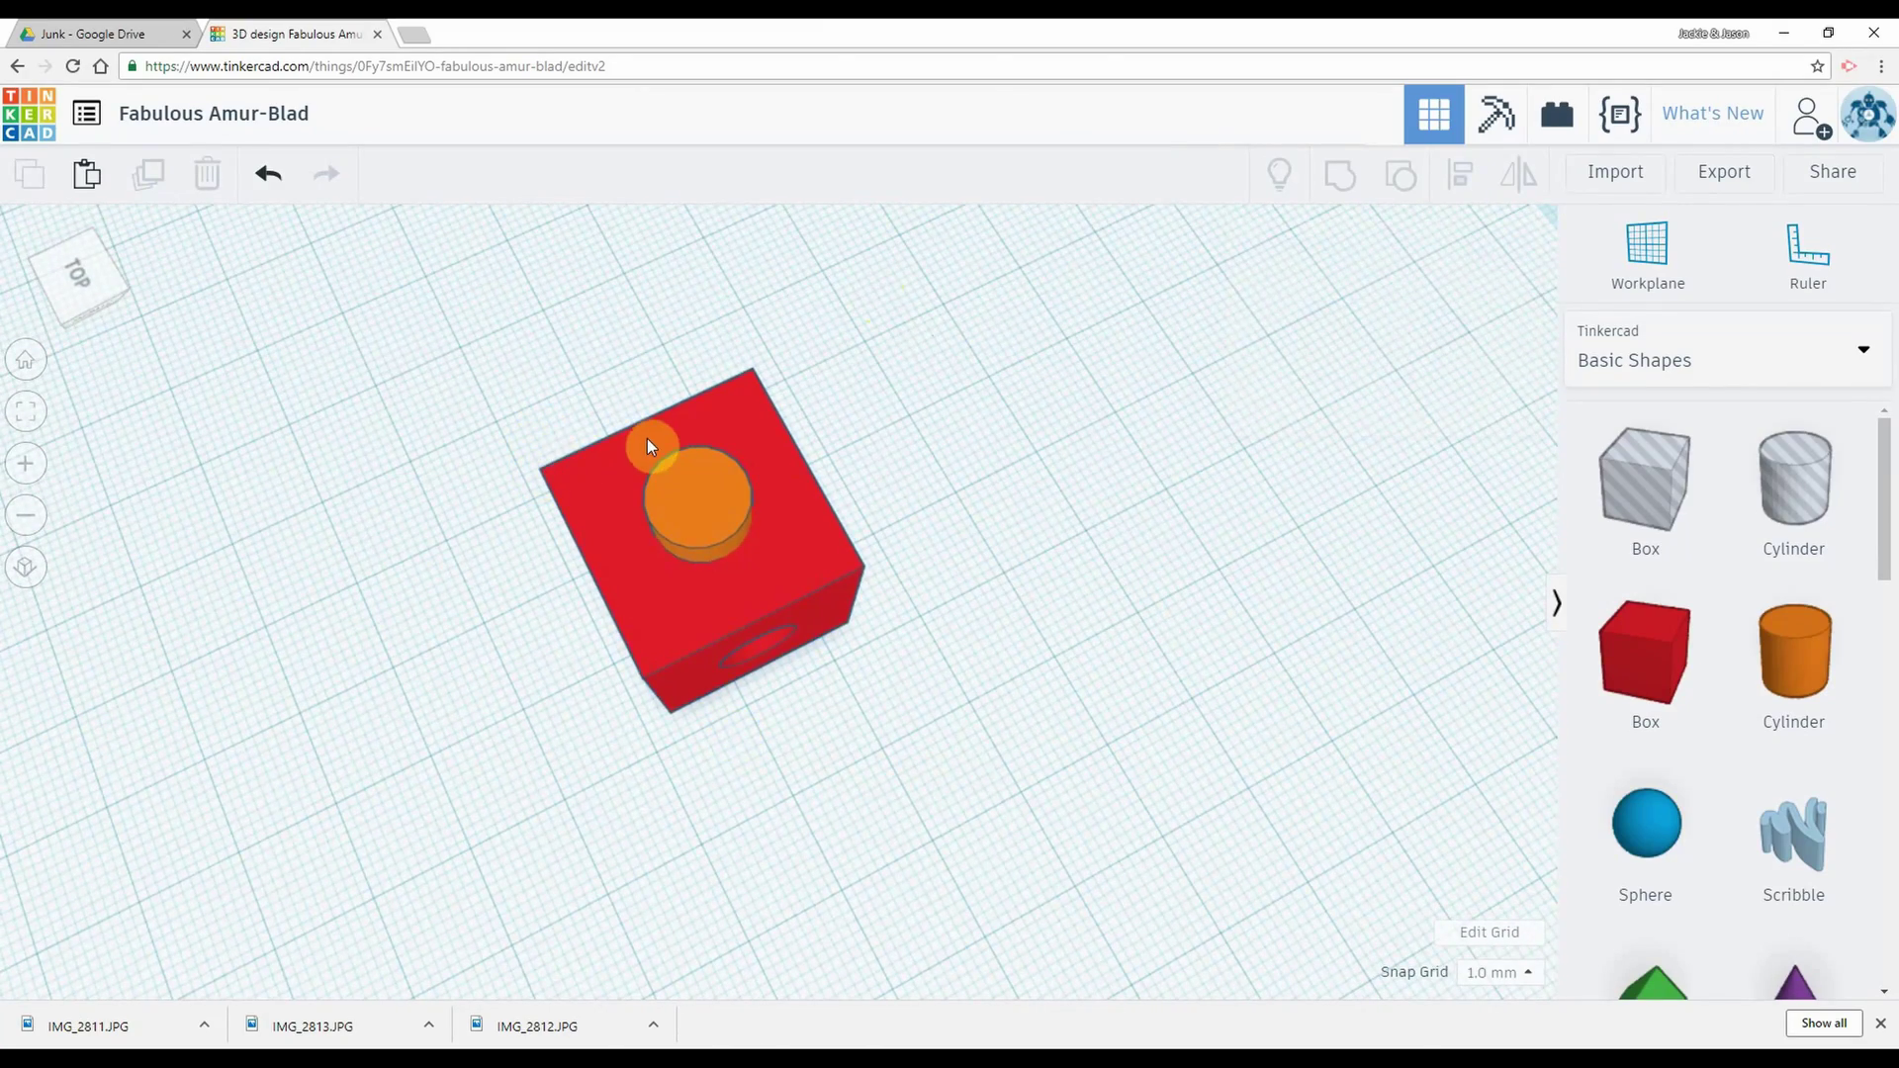
Step: Align the peg to the cube's centre on both horizontal axes
left_click_drag(405, 354, 968, 755)
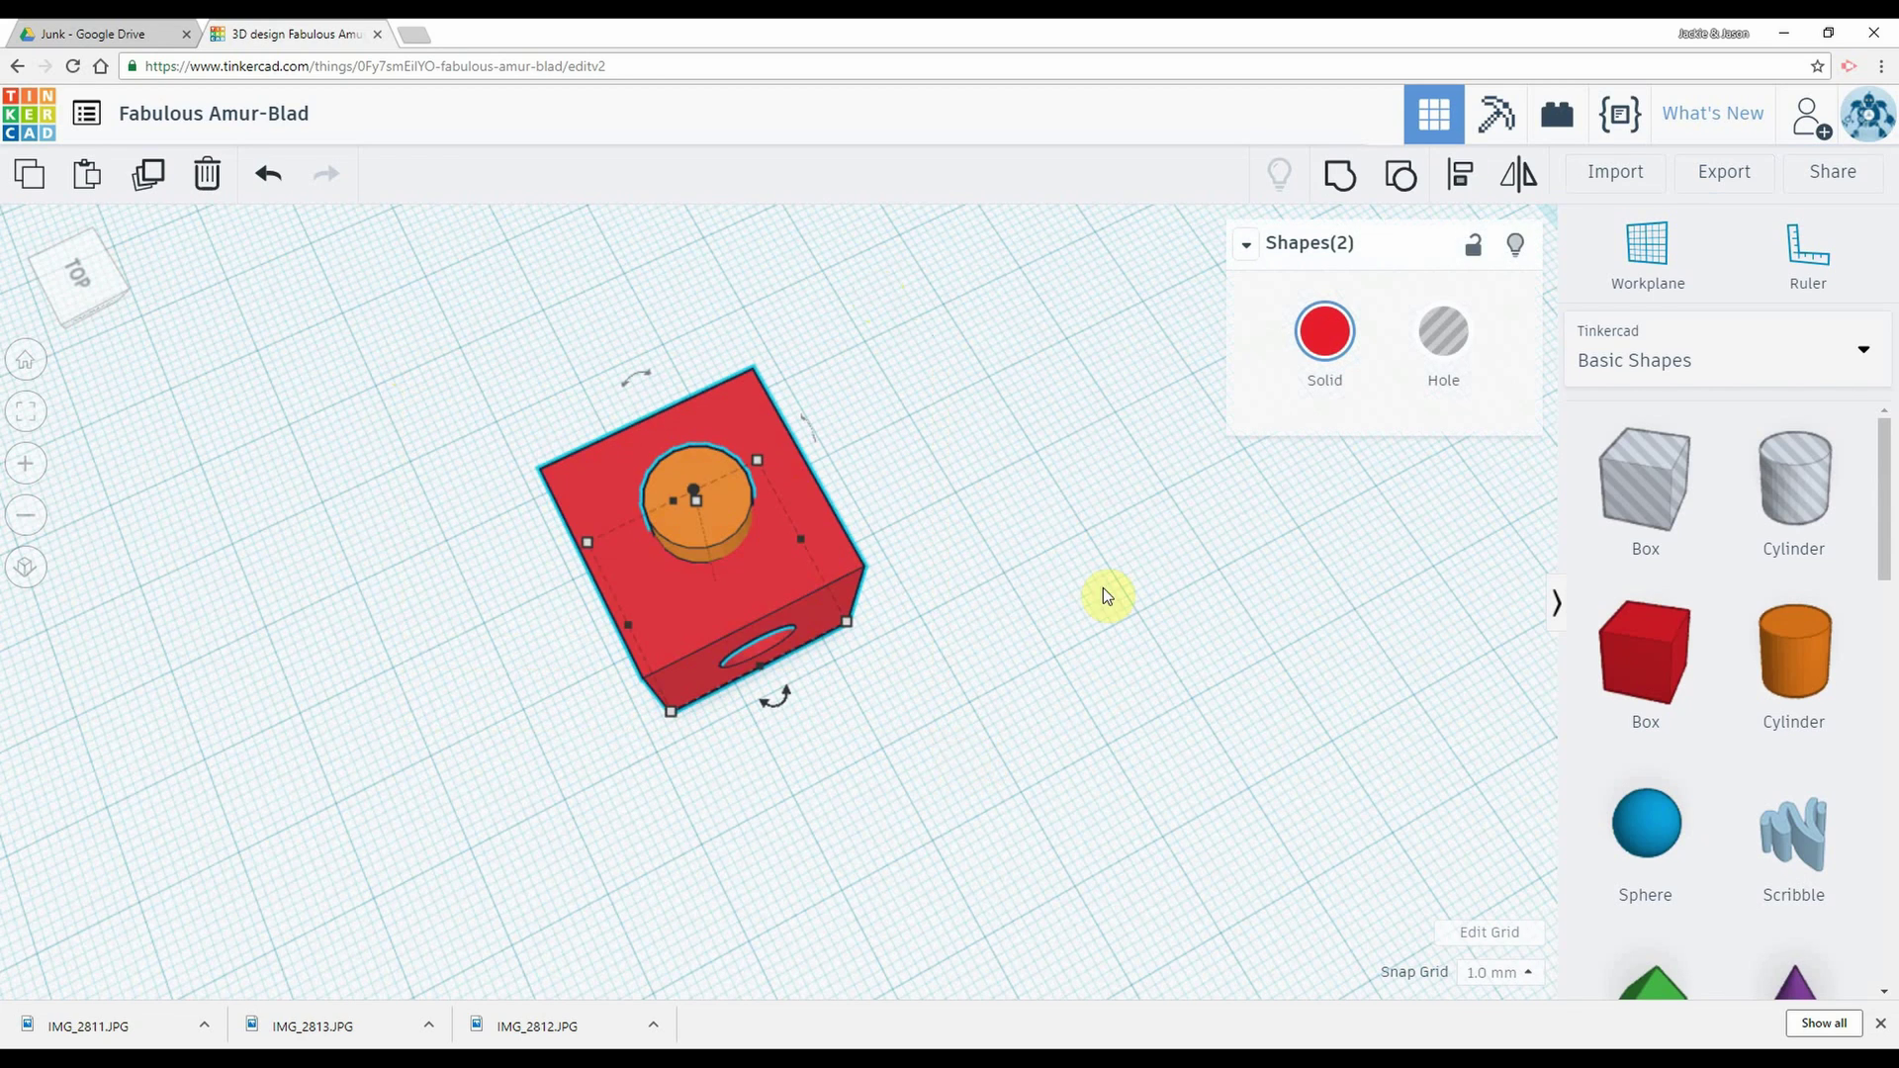
left_click(1464, 175)
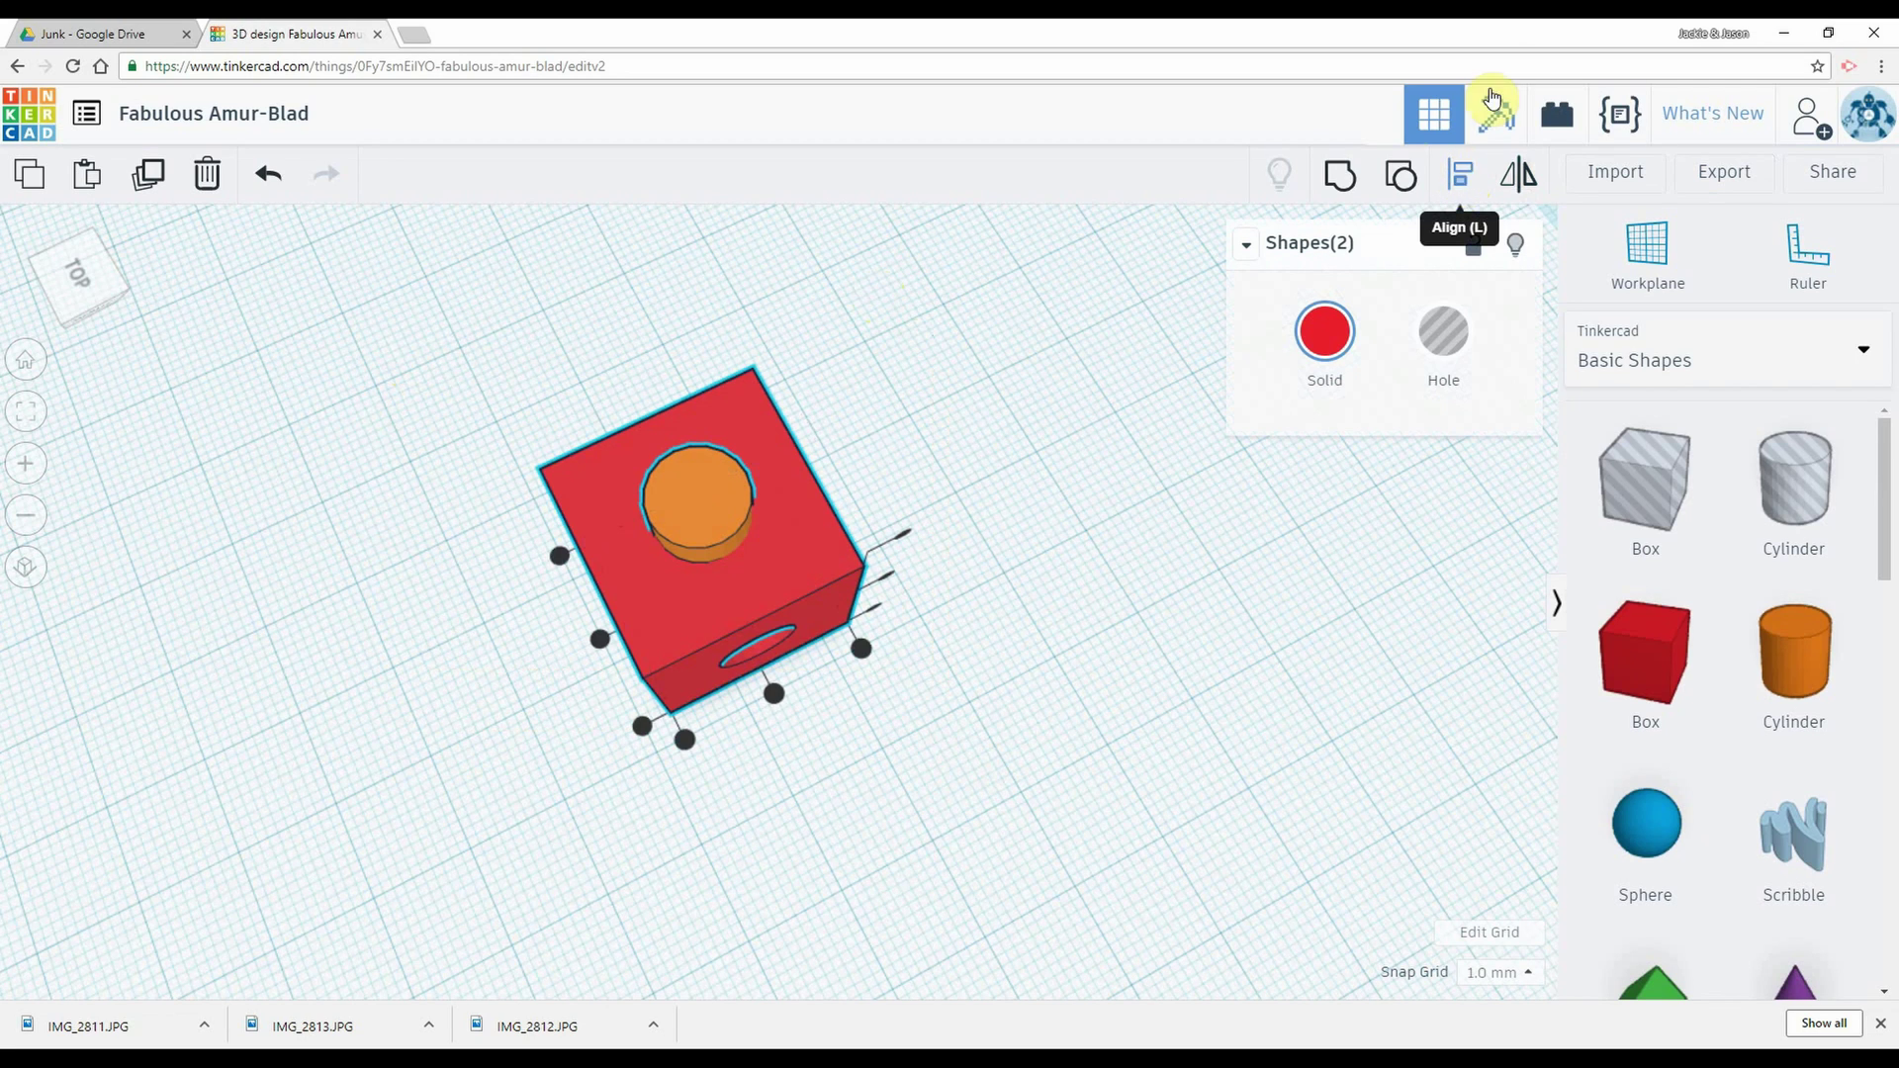
left_click(599, 640)
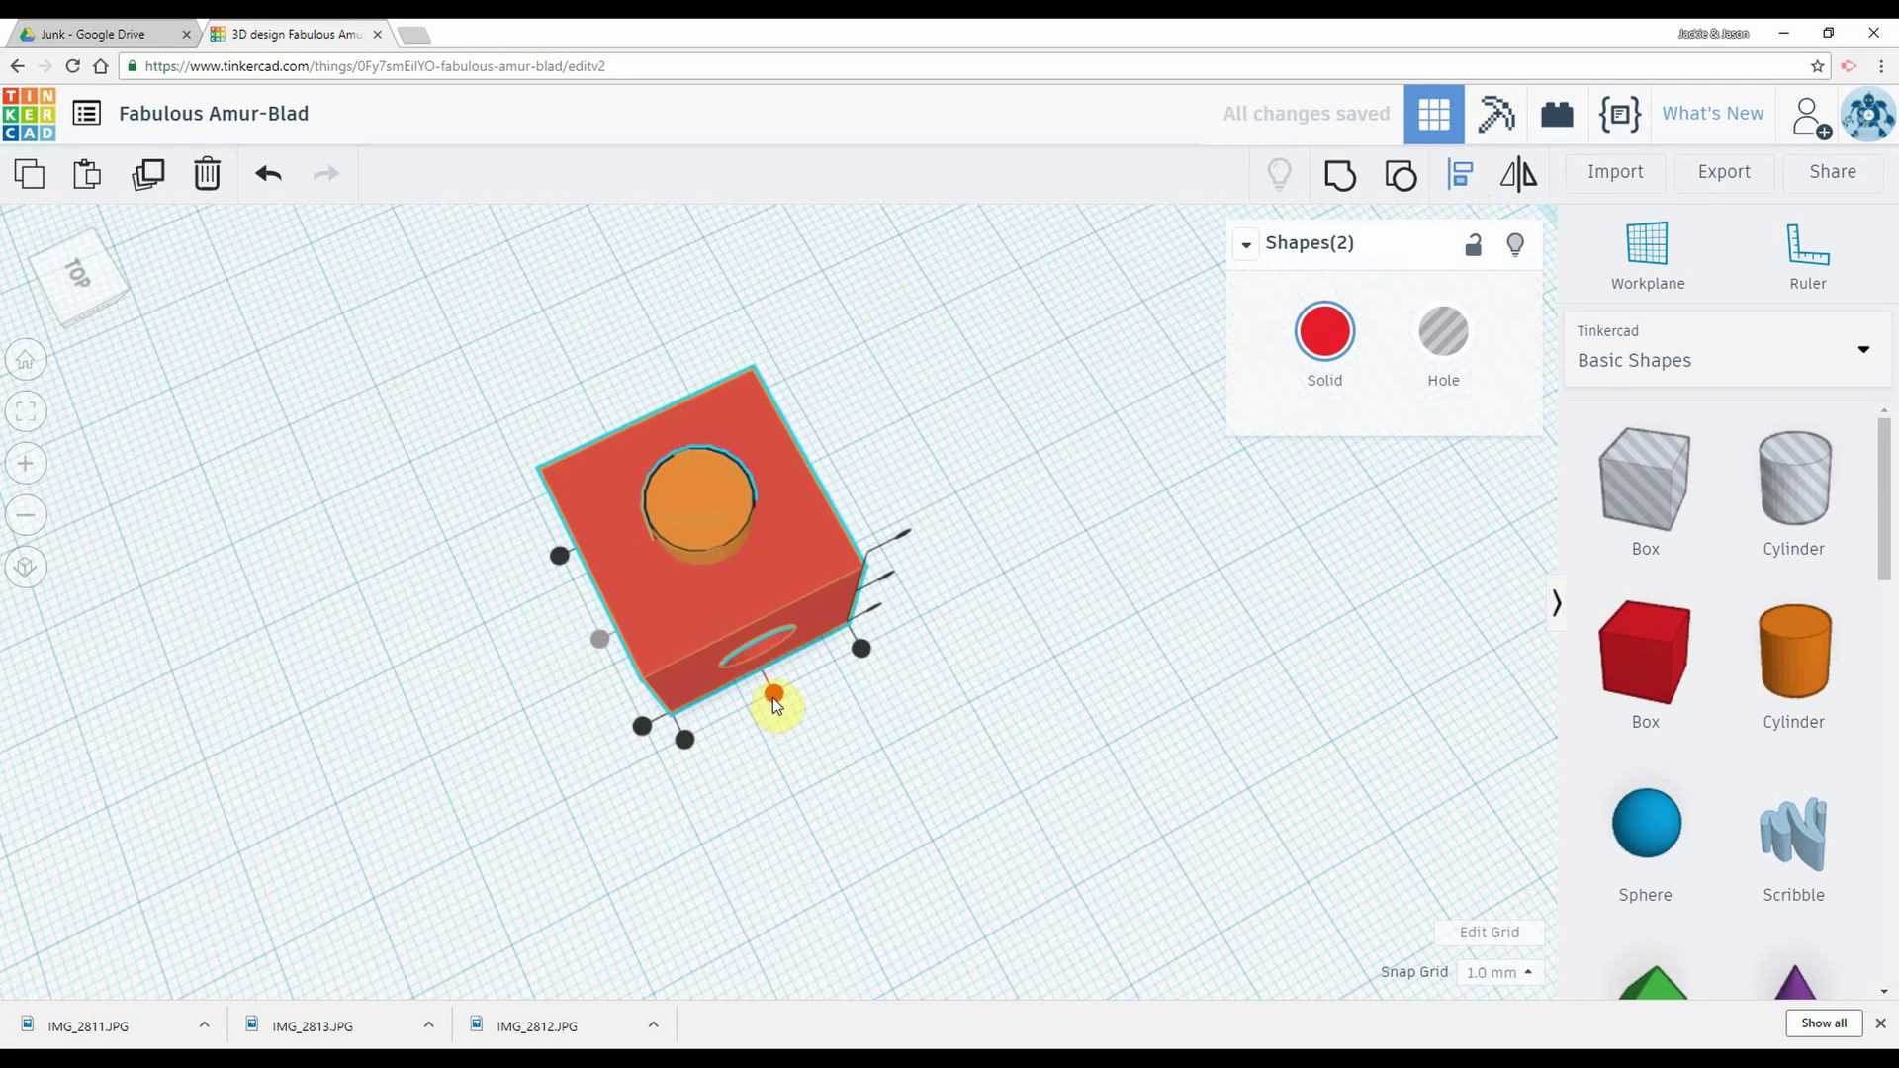
left_click(771, 696)
left_click(477, 680)
right_click_drag(476, 675, 1153, 521)
Step: Group the cube and peg into a single shape
left_click_drag(1111, 398, 588, 776)
left_click(1354, 182)
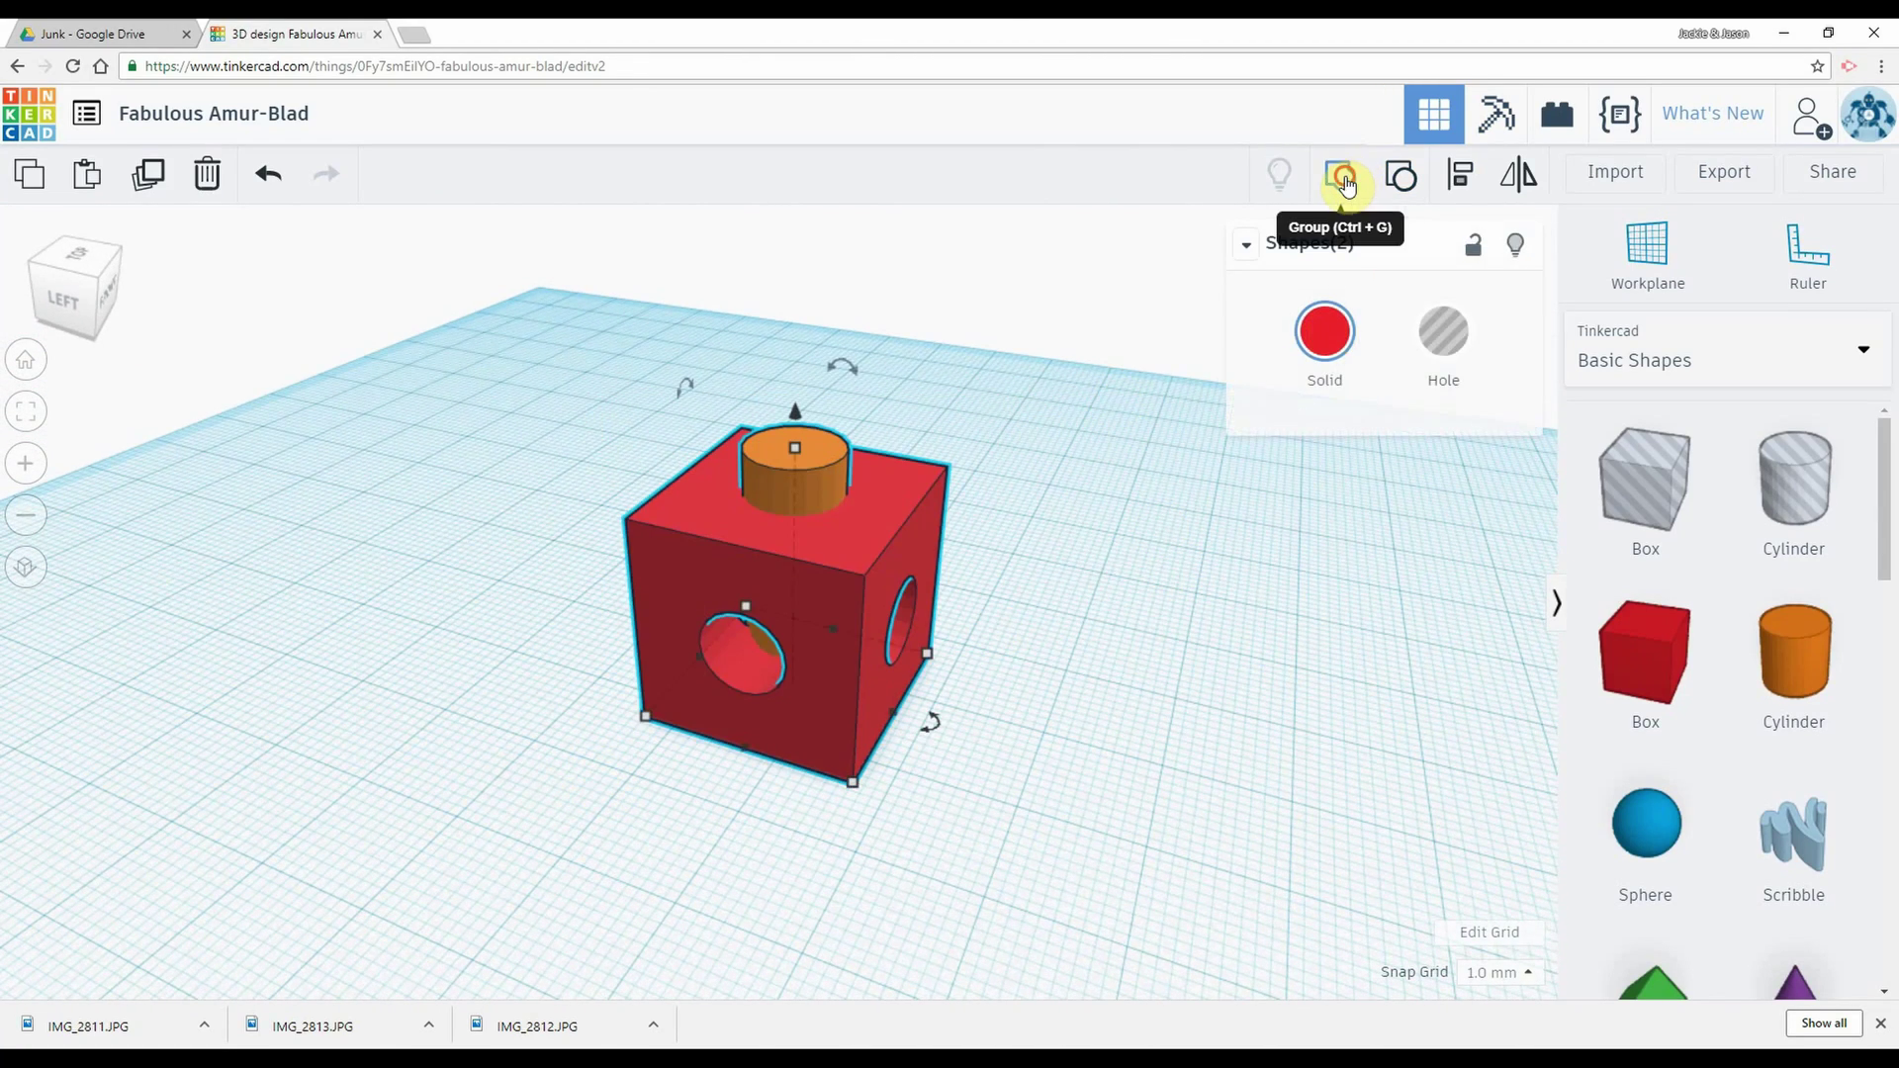
left_click(1088, 551)
right_click_drag(466, 614, 1297, 361)
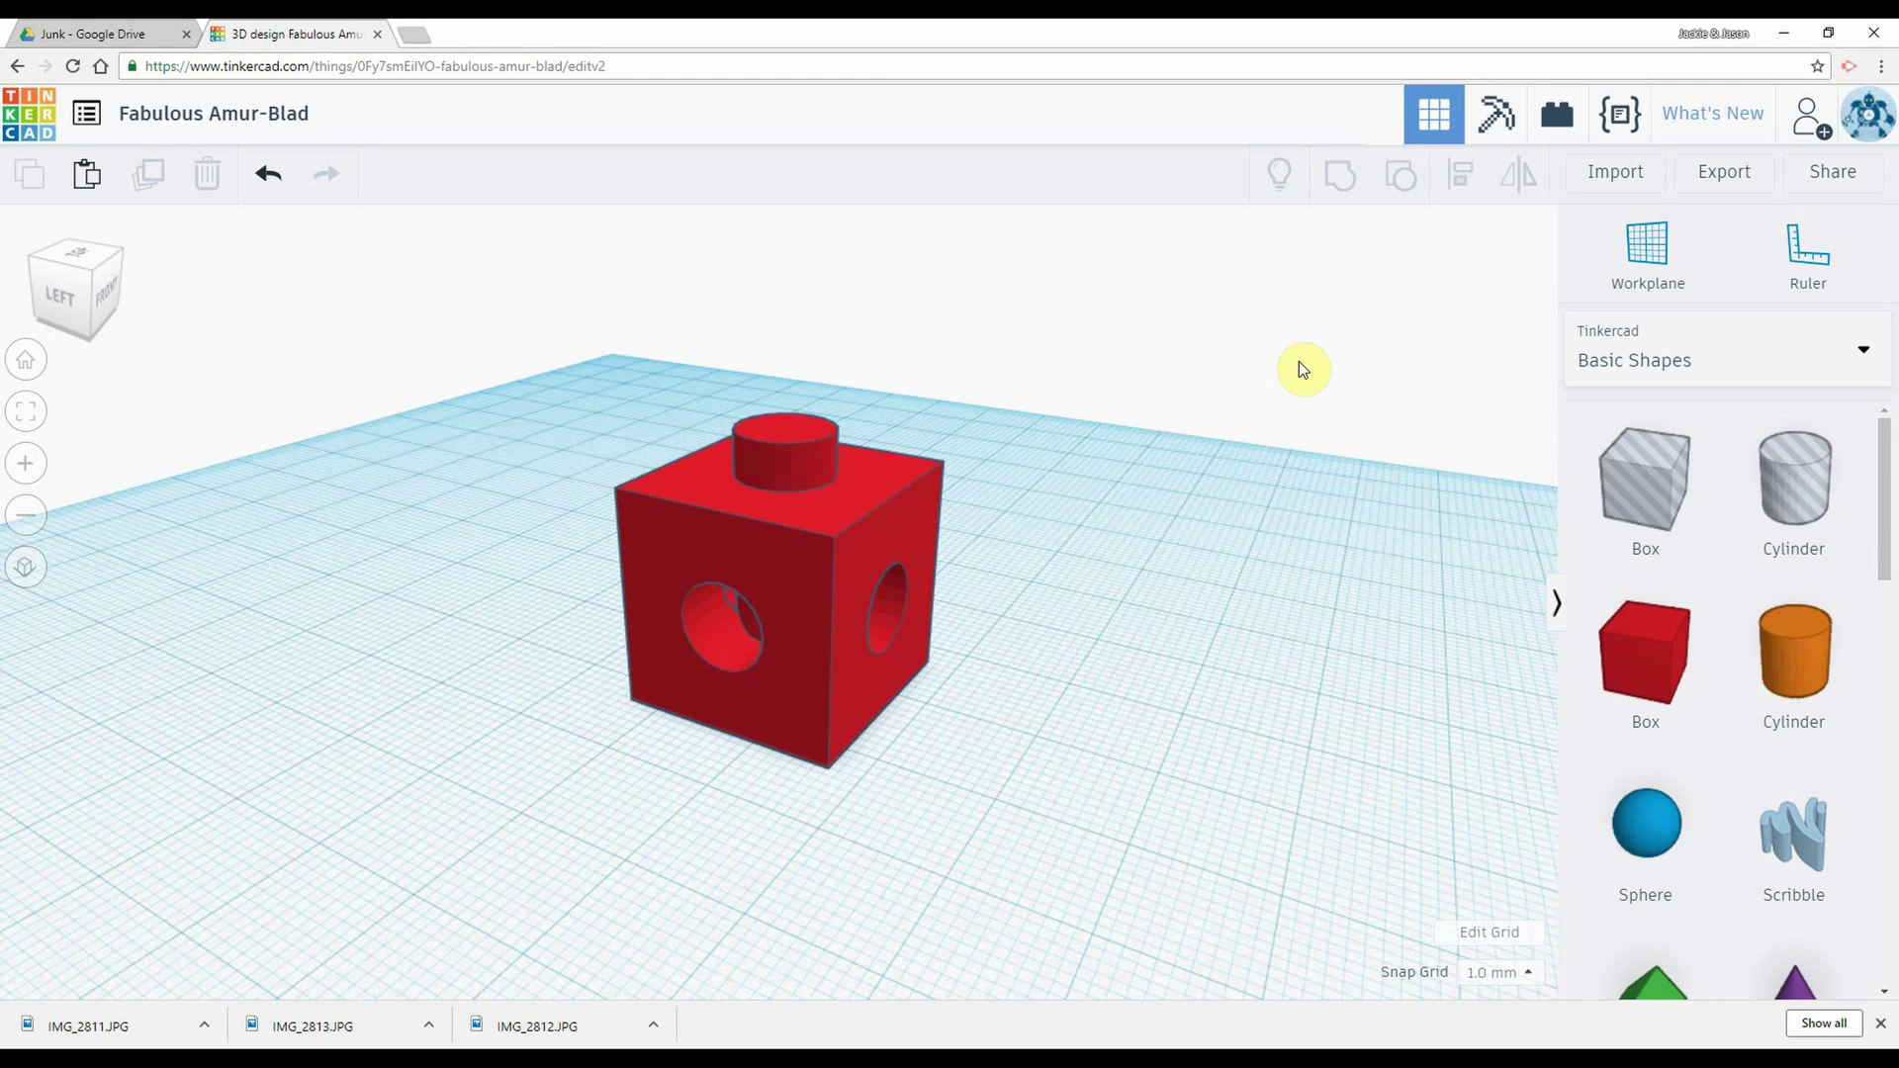